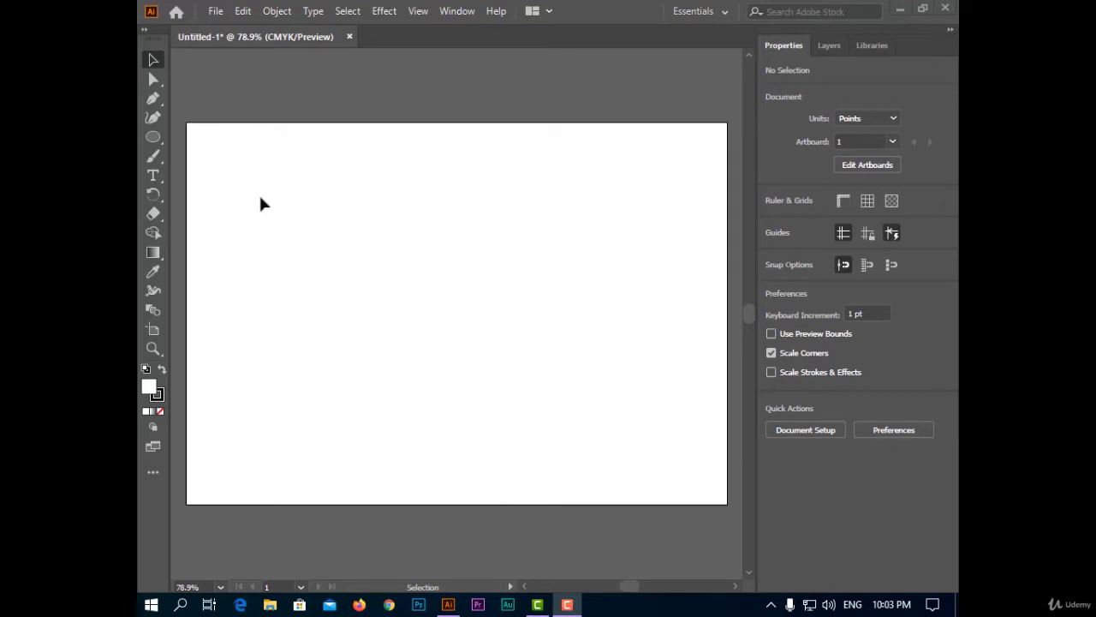
- Draw an ellipse about 281 × 346 pt on the artboard's left half and fill it with yellow
left_click(154, 139)
left_click_drag(261, 177, 441, 399)
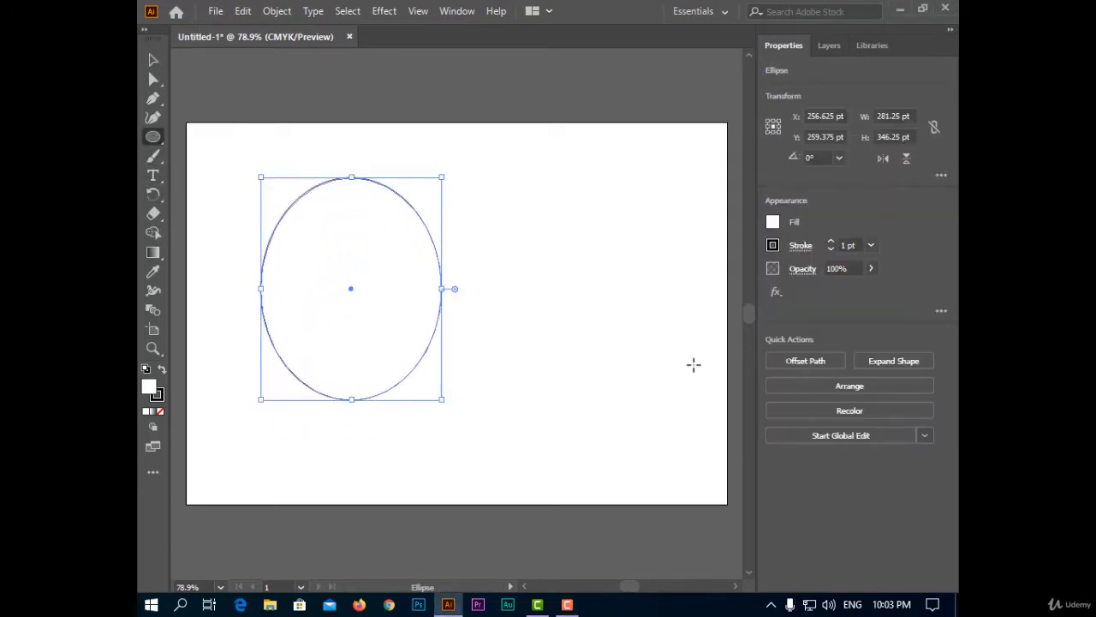
left_click(774, 223)
left_click(653, 280)
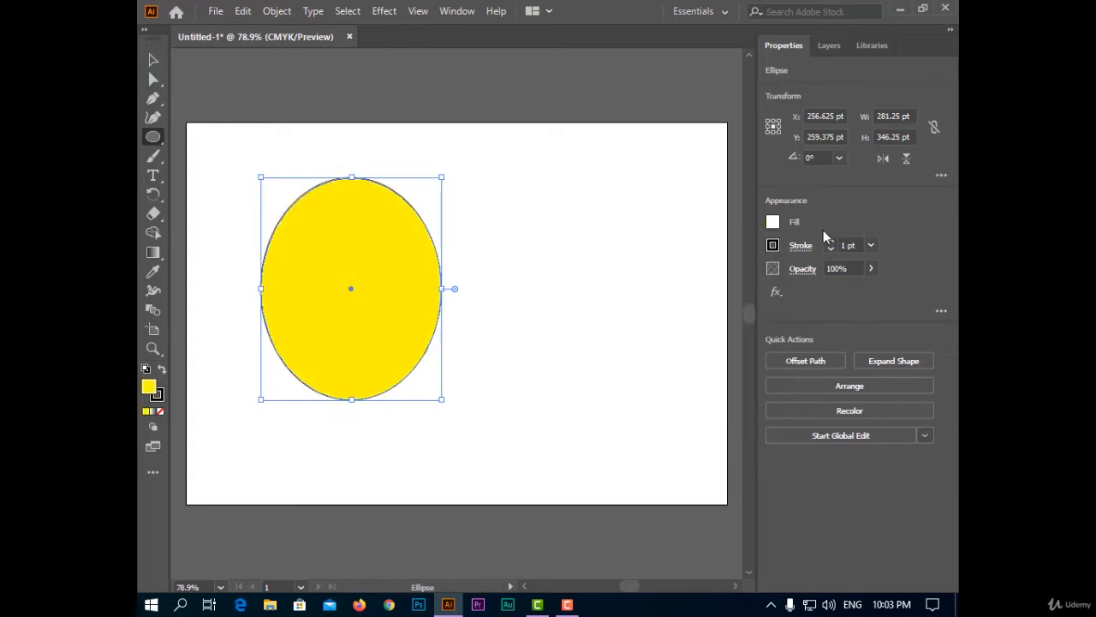
- Give the ellipse a dark green stroke with a weight of 7 pt
left_click(773, 246)
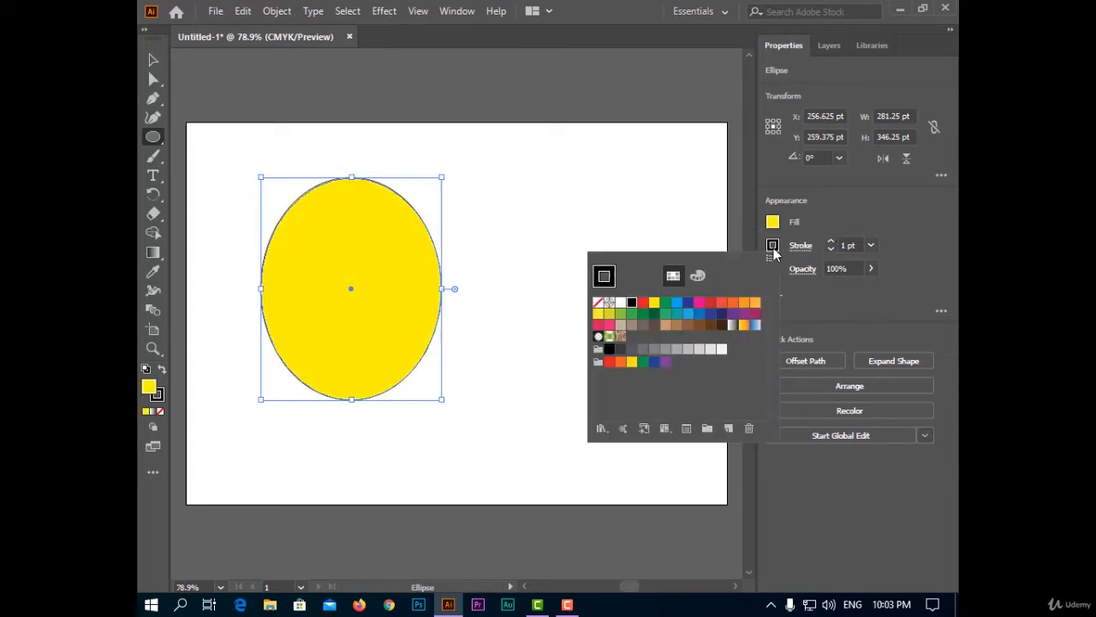
left_click(653, 319)
left_click(830, 242)
left_click(830, 242)
left_click(831, 243)
left_click(830, 242)
left_click(831, 242)
left_click(831, 243)
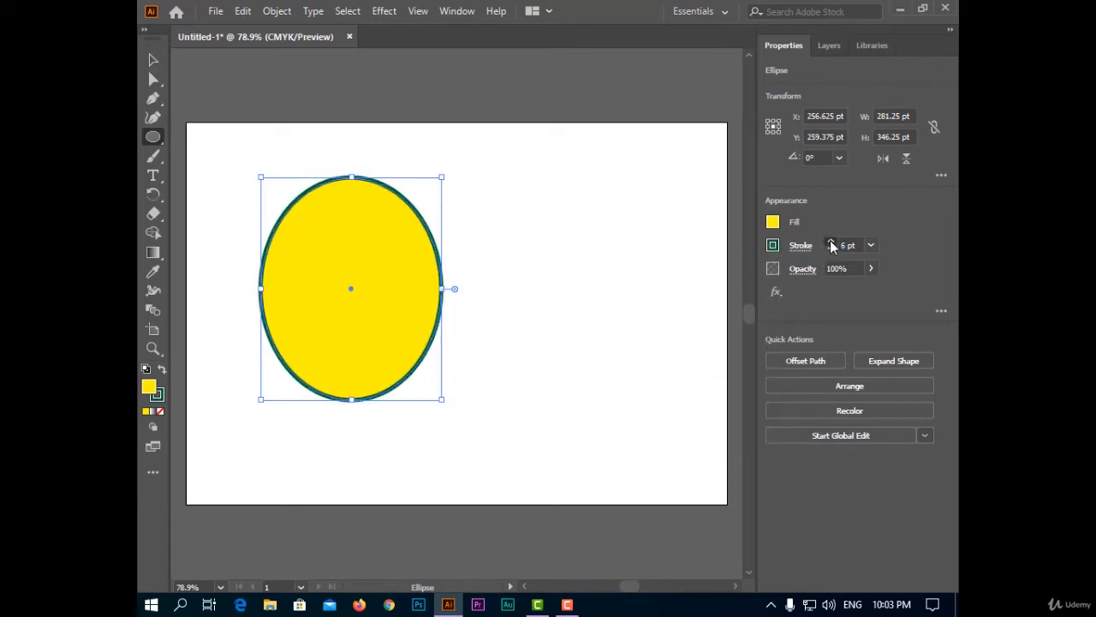
left_click(831, 242)
- Draw a red rectangle with a blue stroke, about 215 × 310 pt, to the right of the ellipse
left_click_drag(153, 137, 214, 136)
left_click_drag(557, 185, 699, 383)
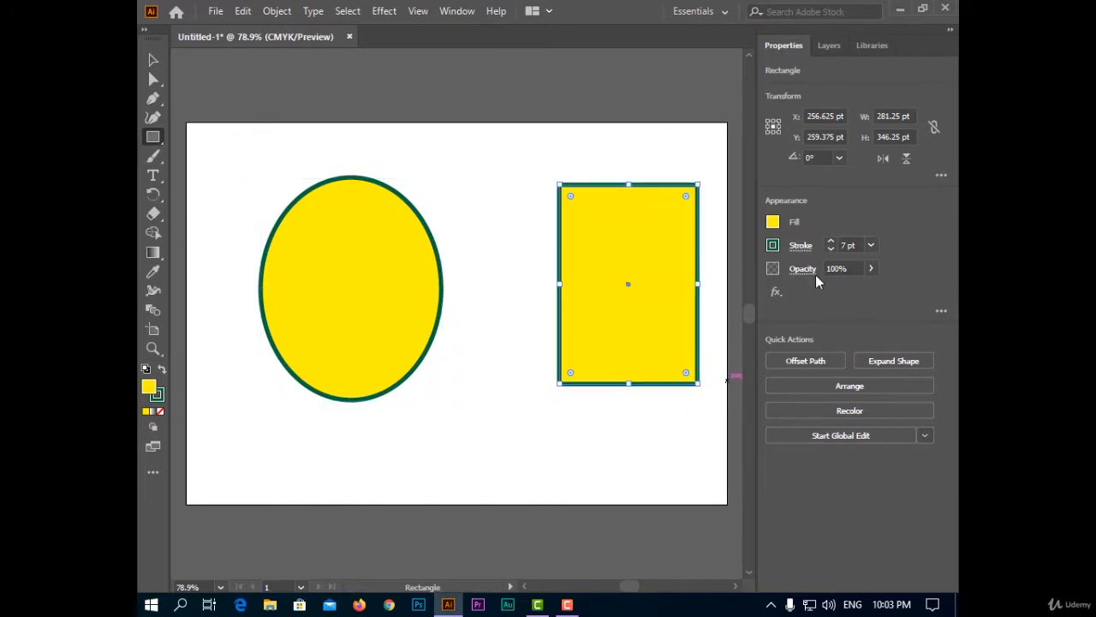
left_click(773, 223)
left_click(712, 279)
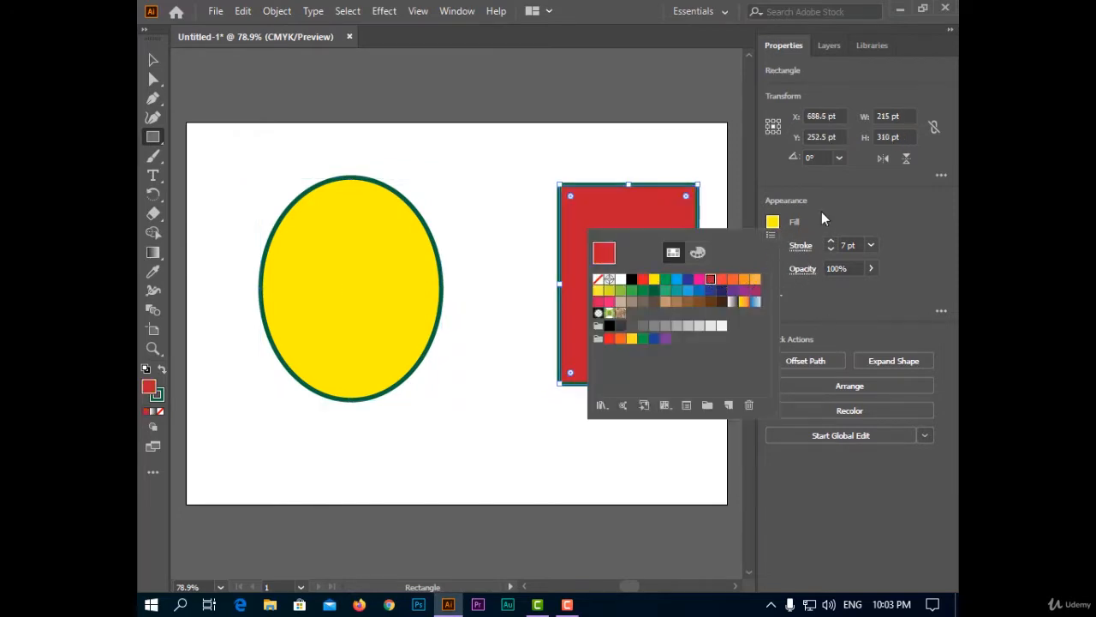
left_click(773, 246)
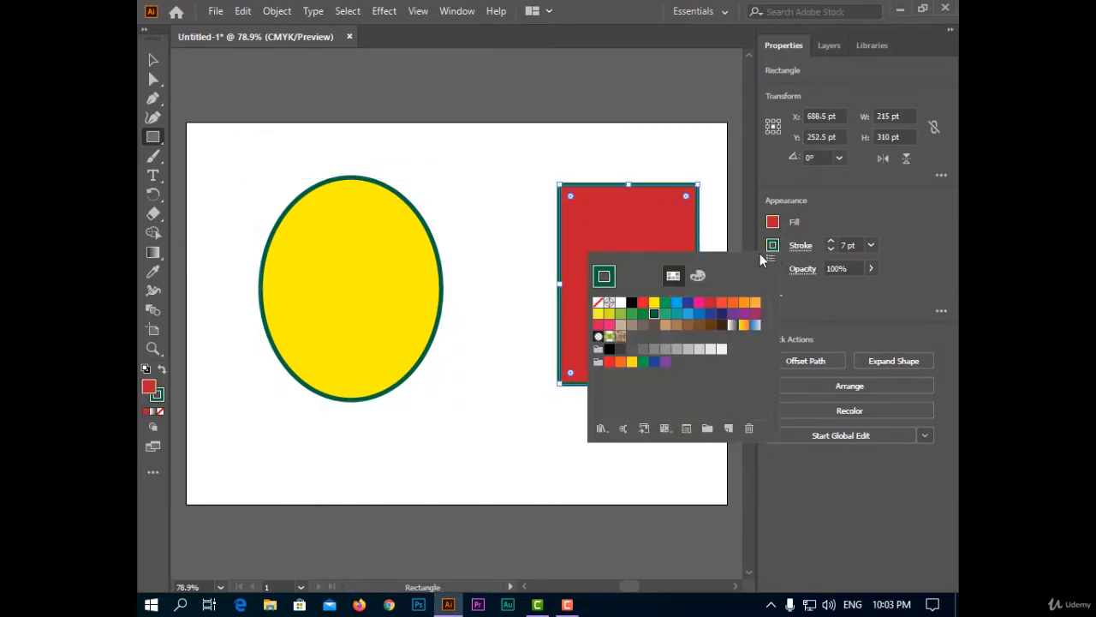
left_click(689, 306)
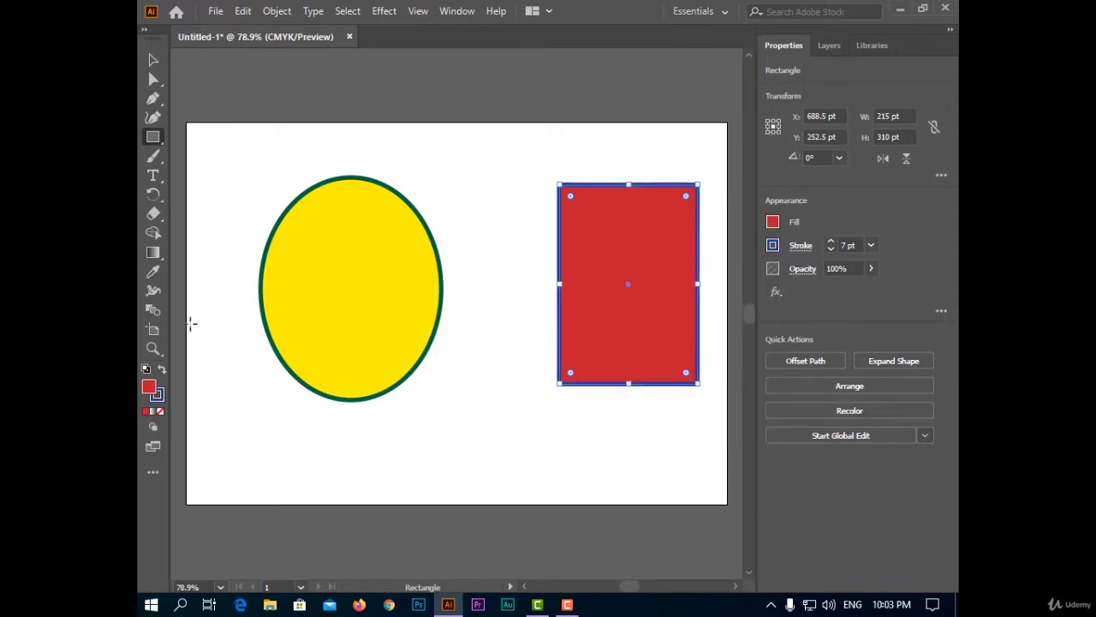
- Blend the yellow ellipse into the red rectangle with the Blend tool
left_click(154, 311)
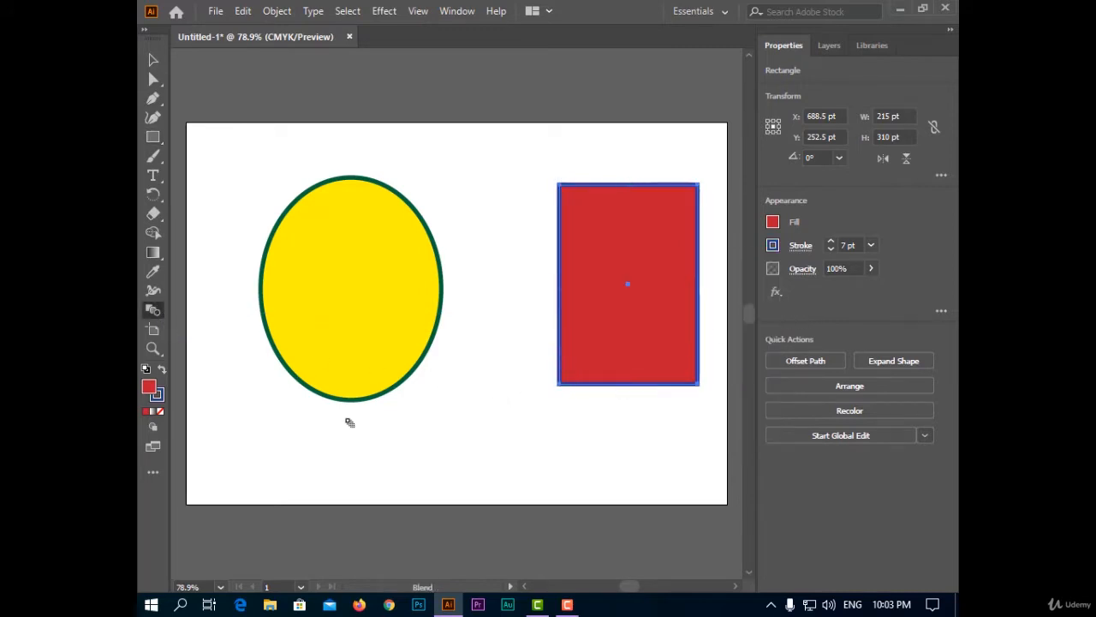
left_click(340, 287)
left_click(610, 325)
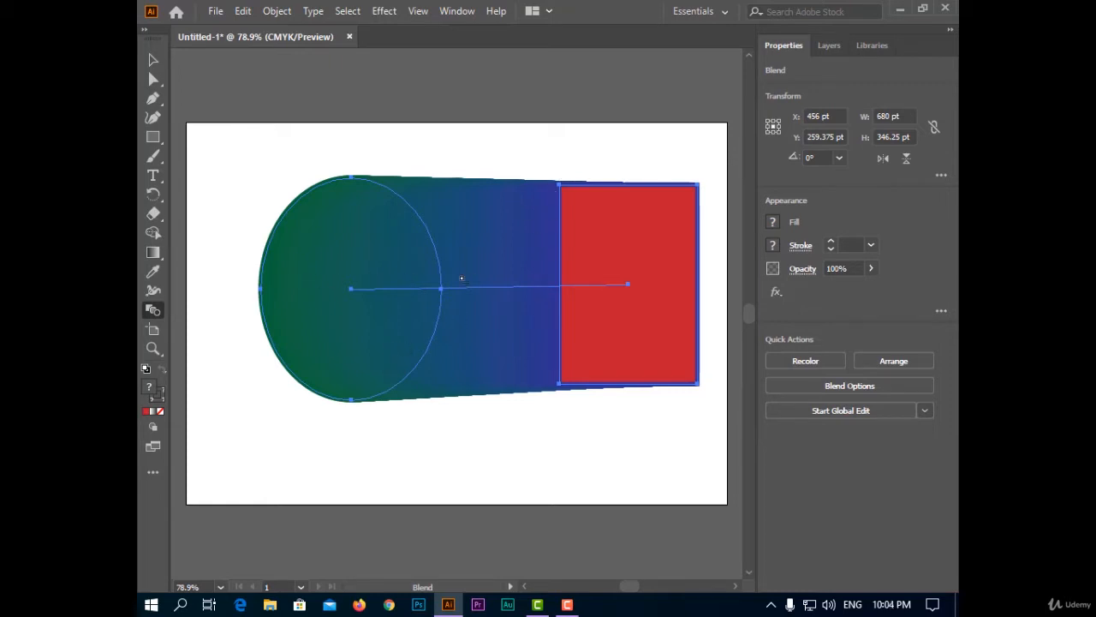
- Set the blend's spacing to Specified Steps with 8 steps, with the preview enabled, and apply it
double_click(153, 310)
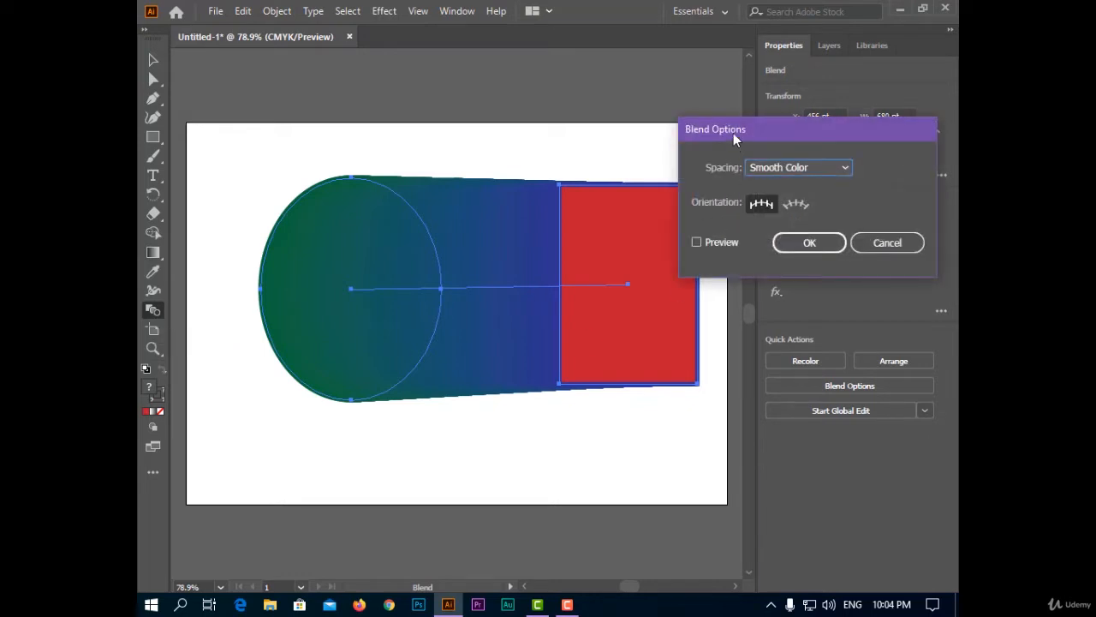
left_click_drag(733, 133, 719, 101)
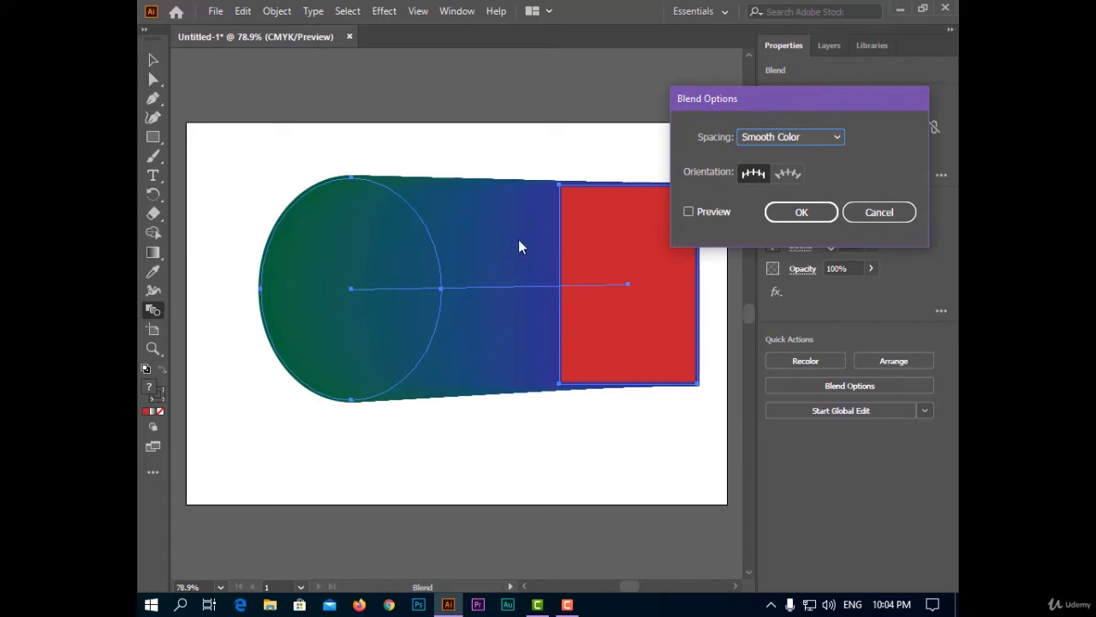
left_click(776, 135)
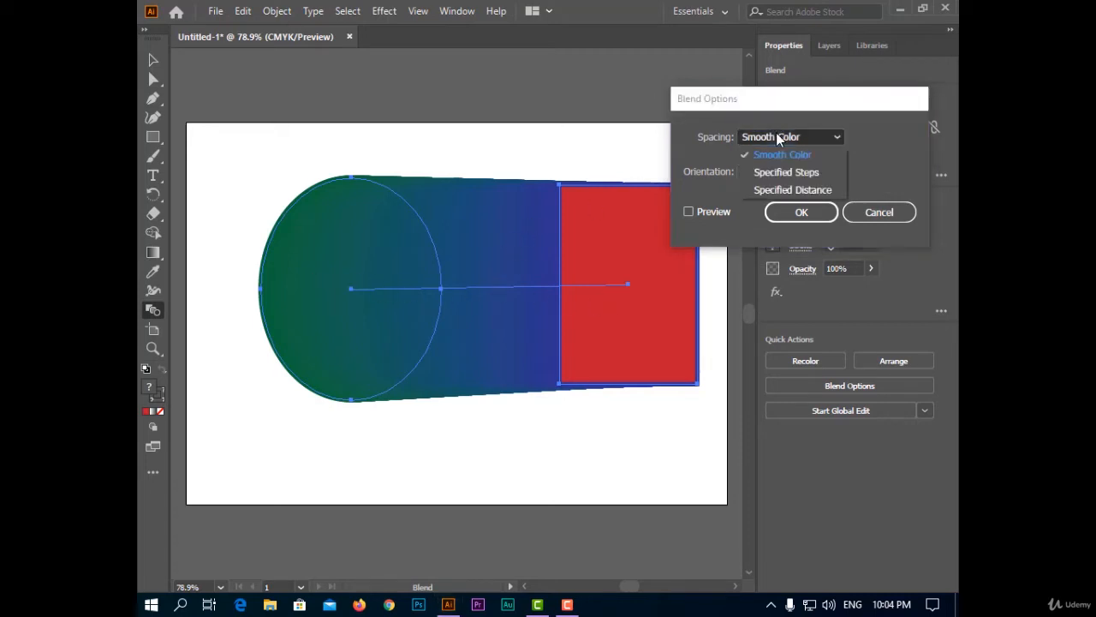
left_click(819, 172)
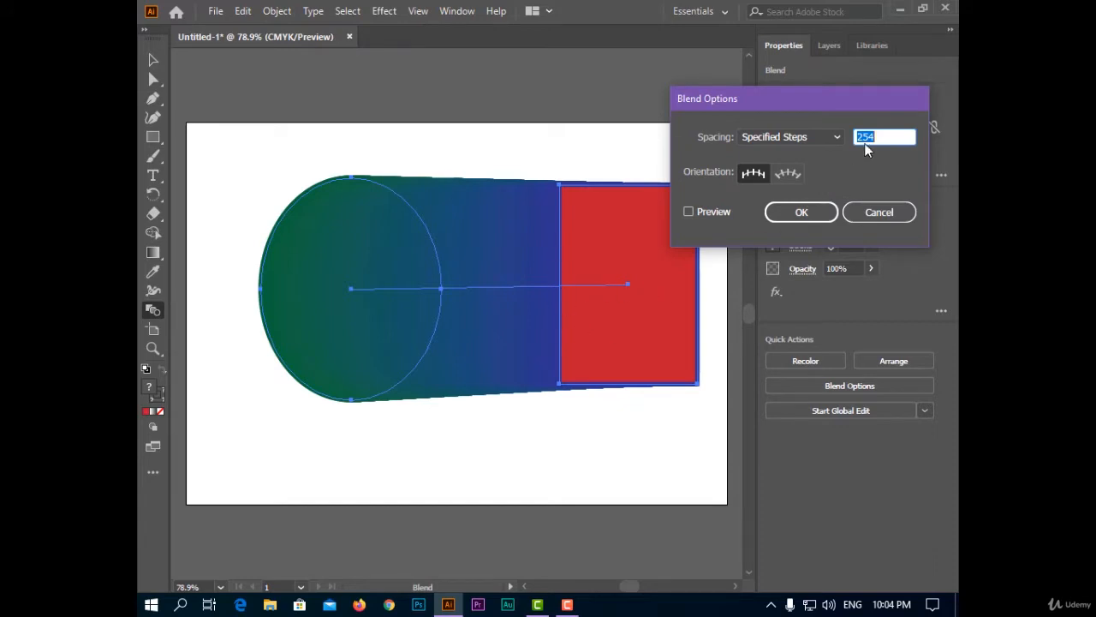
left_click_drag(824, 109, 785, 137)
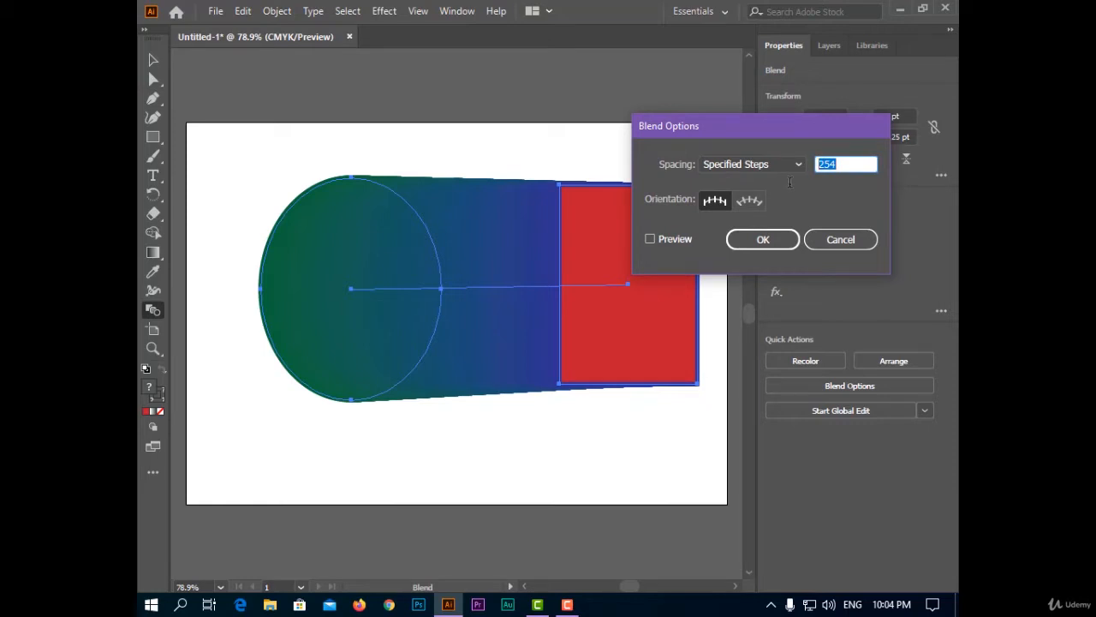
type("8")
key("BackSpace")
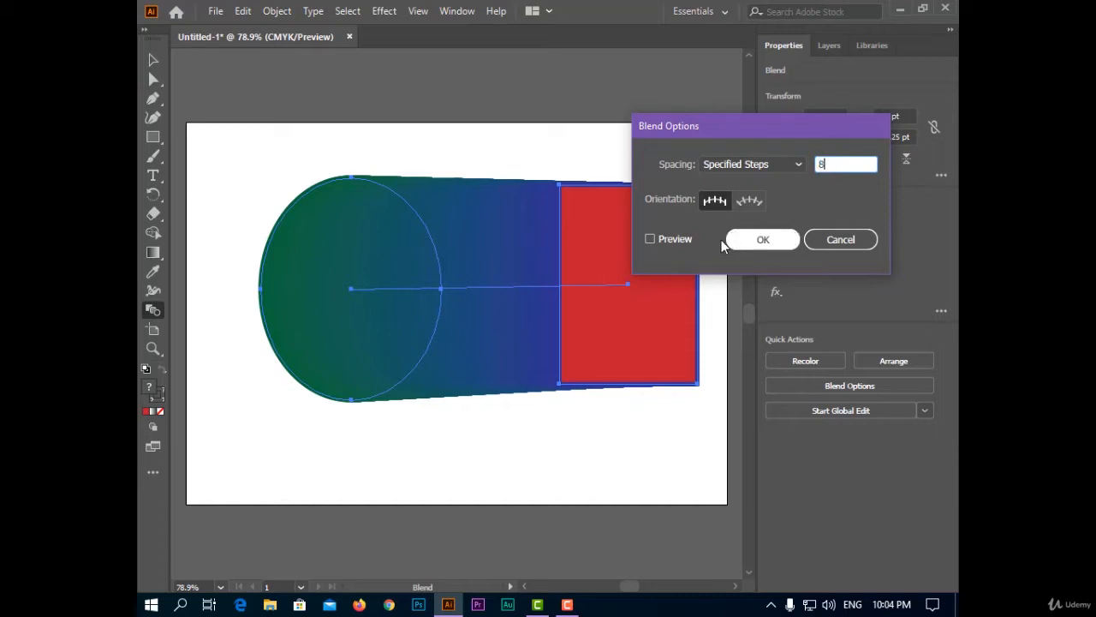
left_click(679, 242)
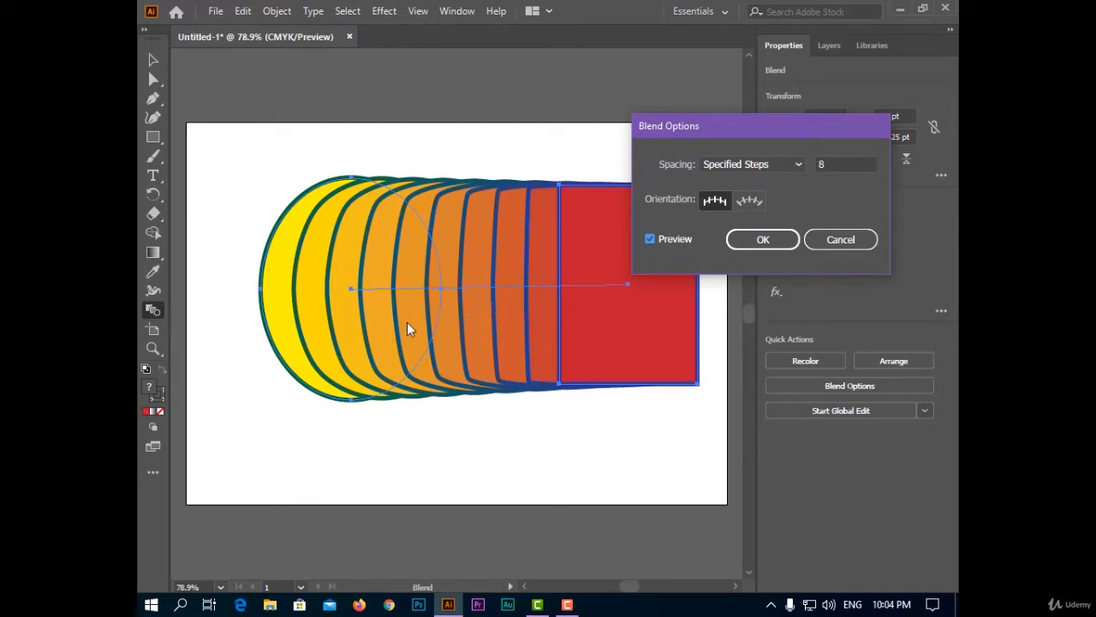
left_click_drag(657, 128, 697, 110)
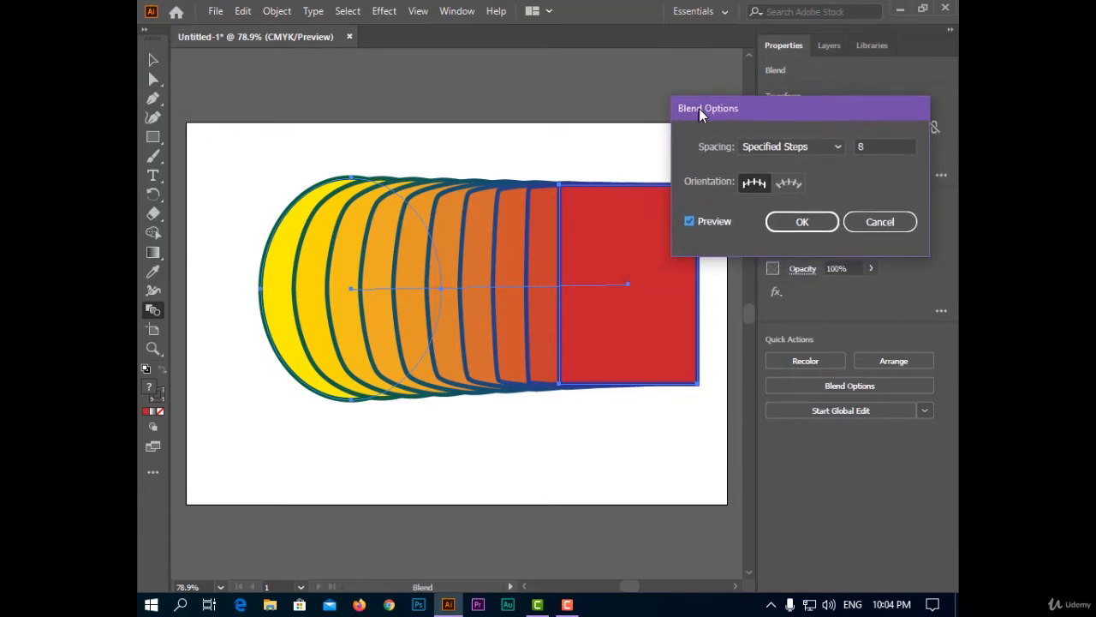
left_click(783, 147)
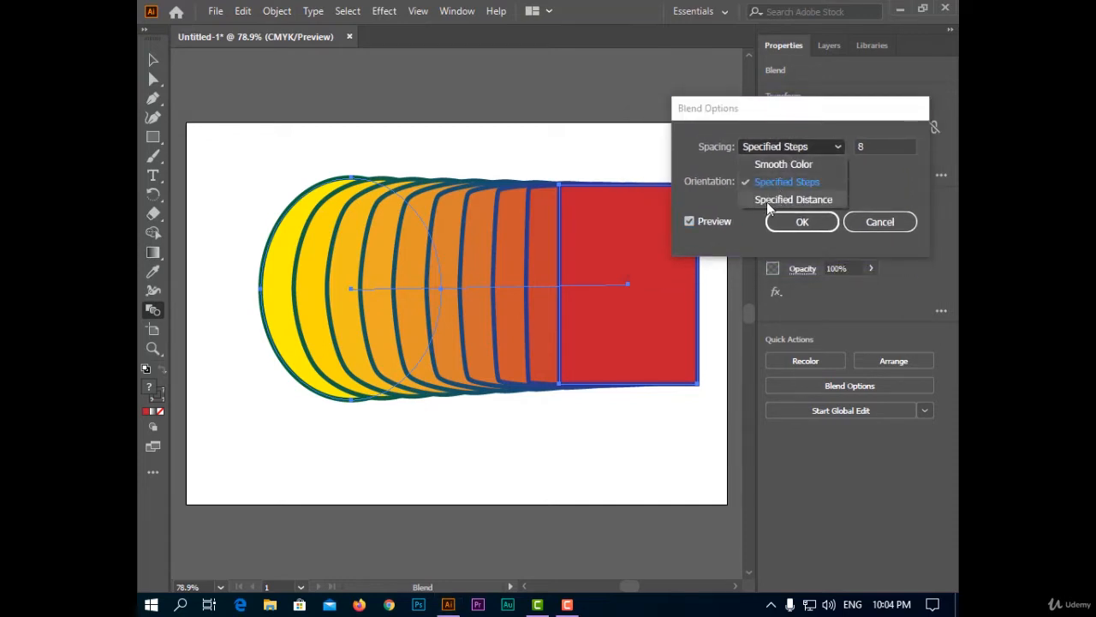
left_click(687, 187)
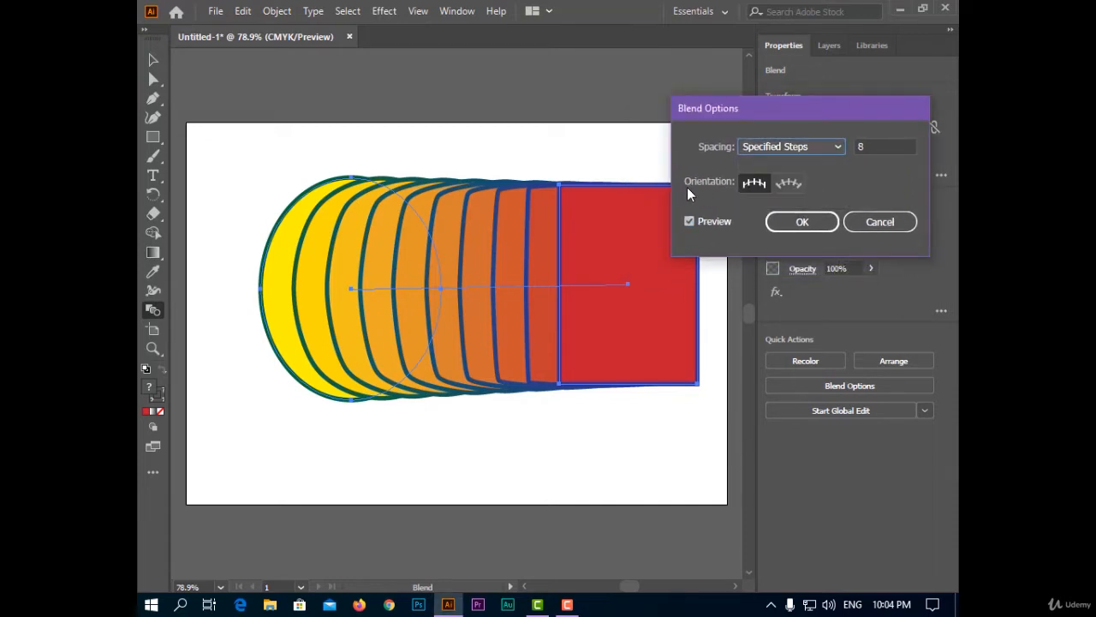
left_click_drag(690, 117, 709, 98)
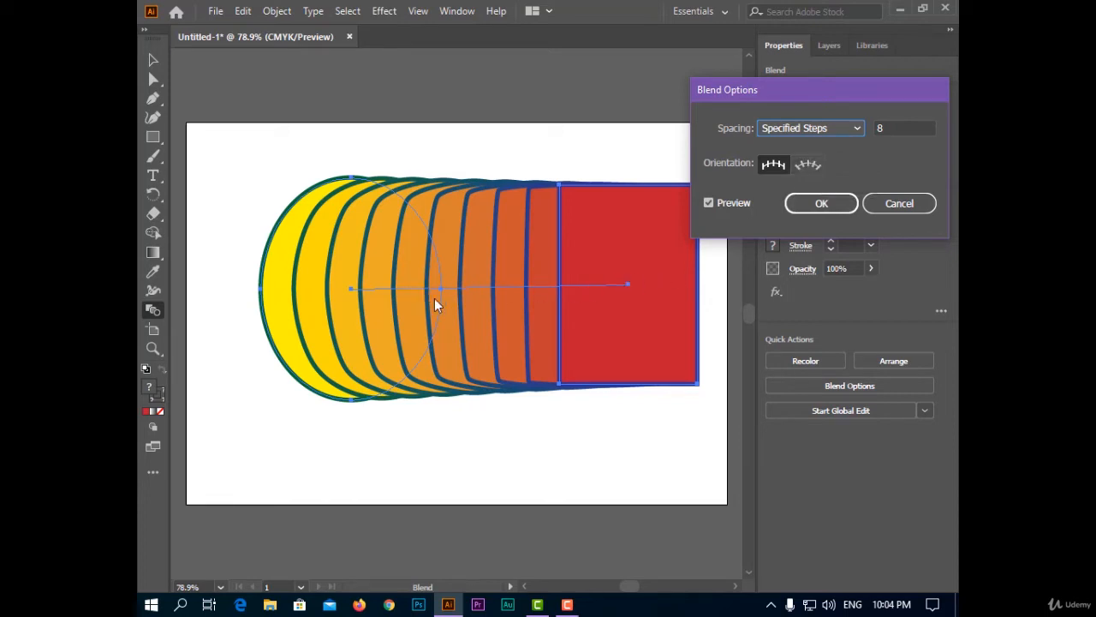
left_click(816, 207)
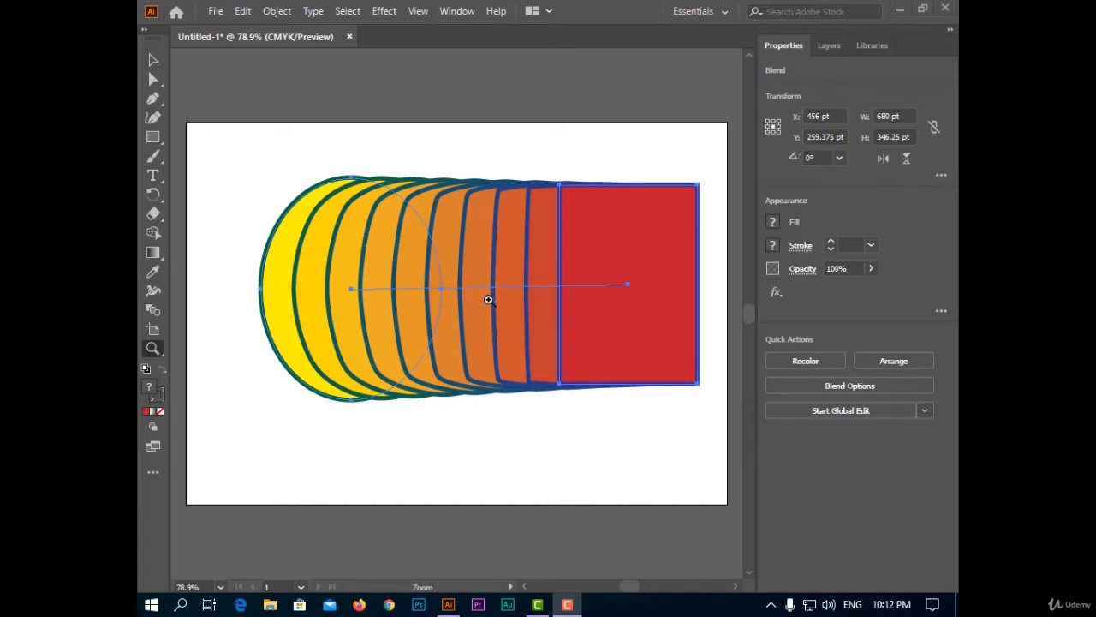
- Move the blended shapes slightly down and to the left on the artboard with the Direct Selection tool
left_click(151, 78)
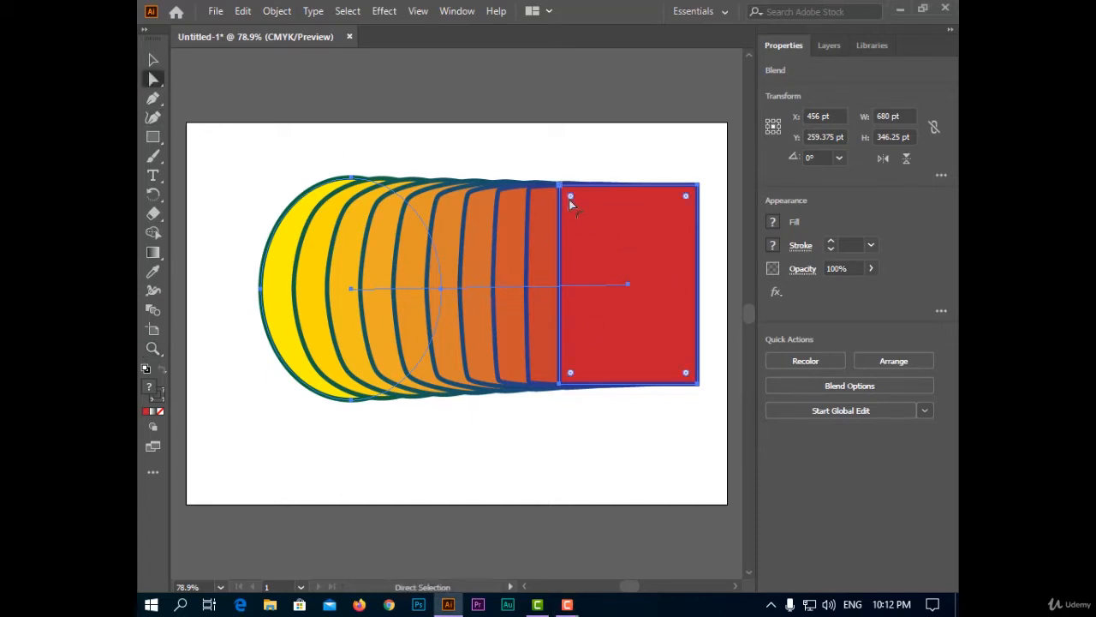
left_click_drag(570, 197, 540, 184)
left_click_drag(636, 275, 578, 346)
left_click(613, 192)
- Delete the red rectangle and the yellow ellipse to clear the artboard
left_click(594, 303)
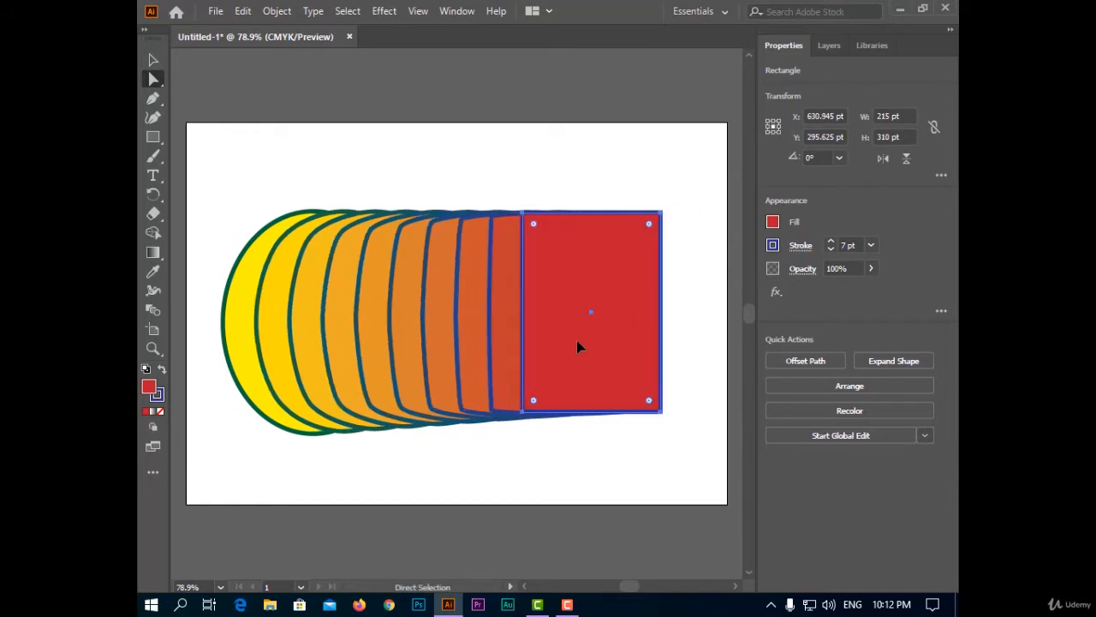
key("Delete")
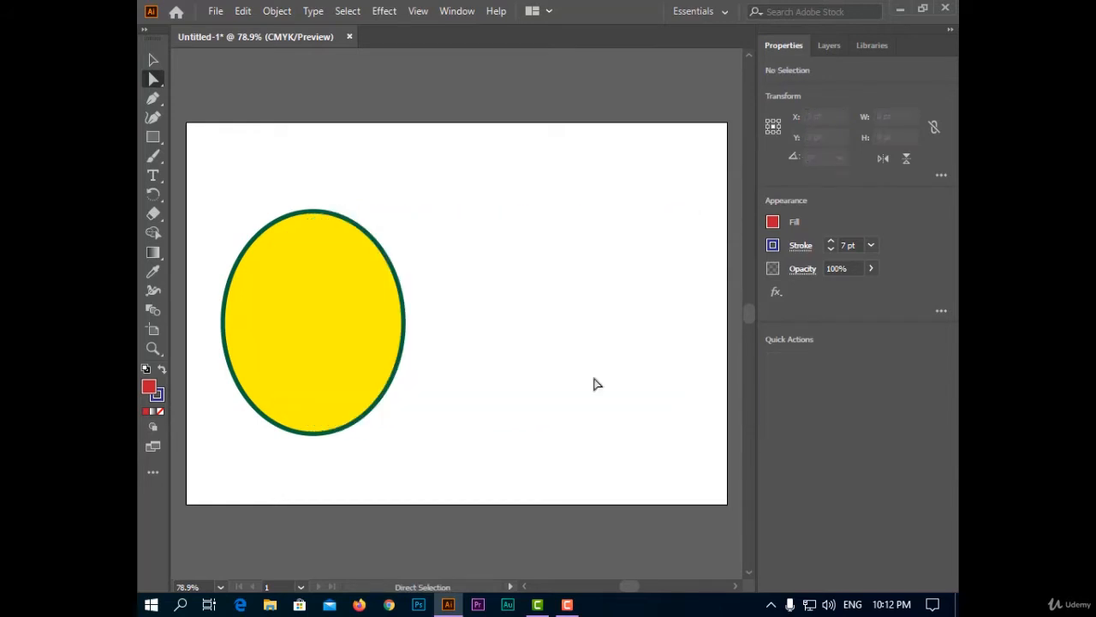
left_click(387, 369)
key("Delete")
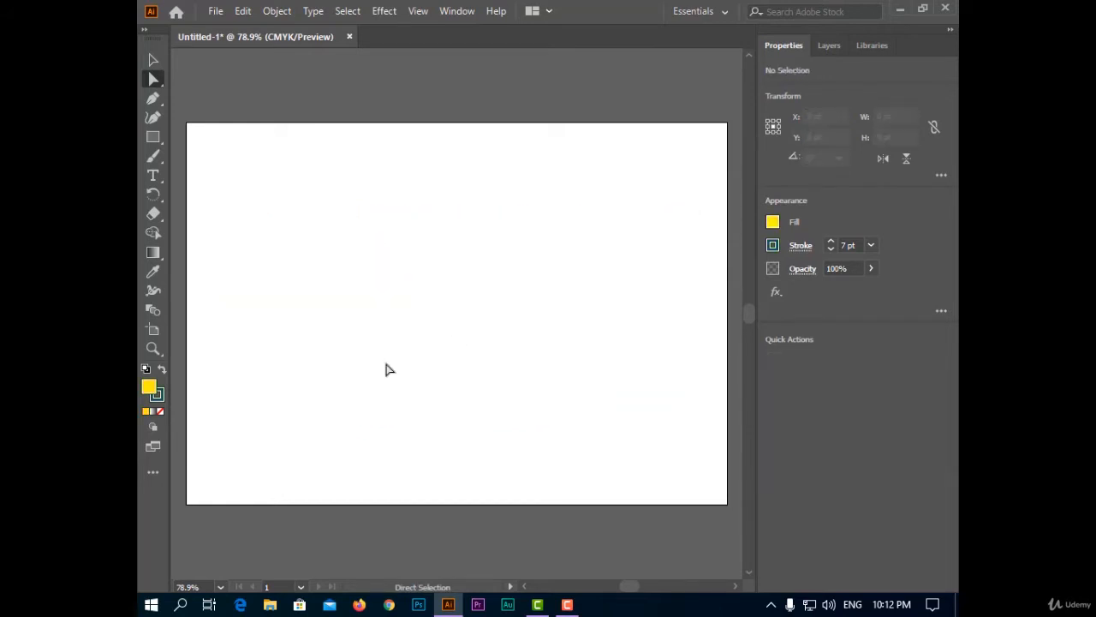
- Draw two rectangles, about 120 × 132.5 pt near the artboard's upper edge and about 126 × 155 pt near its lower edge
left_click(160, 138)
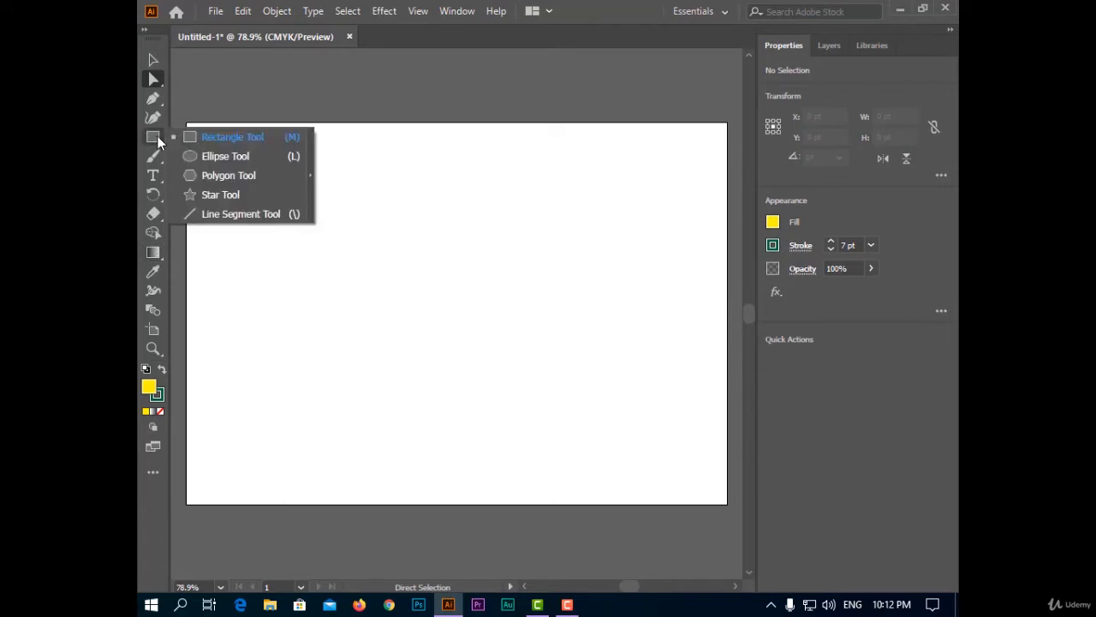
left_click(193, 139)
left_click_drag(402, 153, 482, 239)
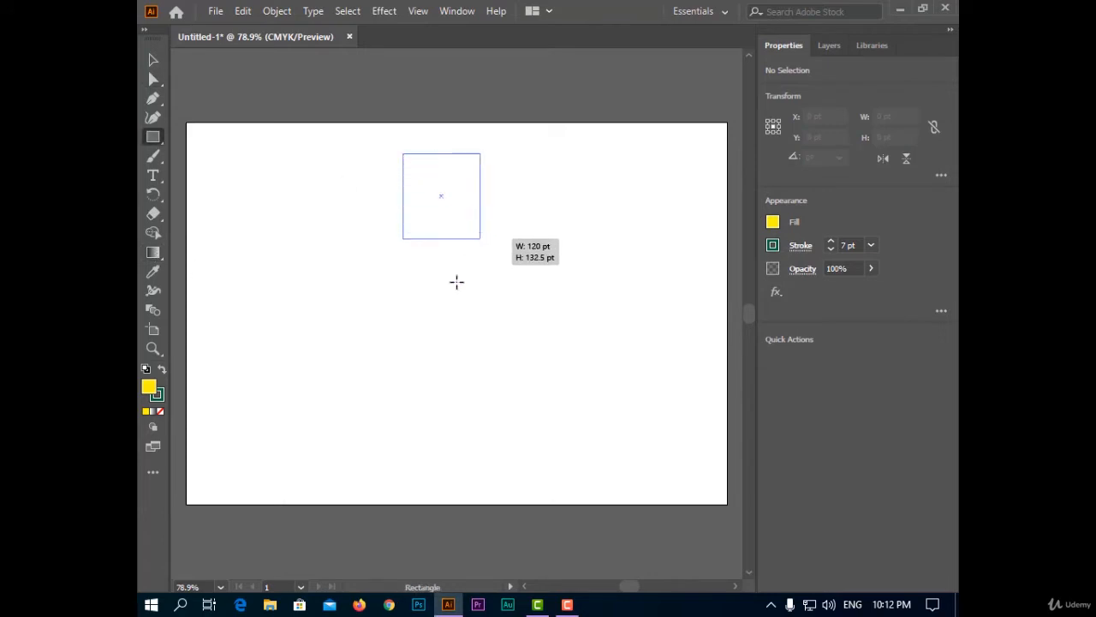
left_click_drag(411, 361, 494, 461)
left_click(444, 169)
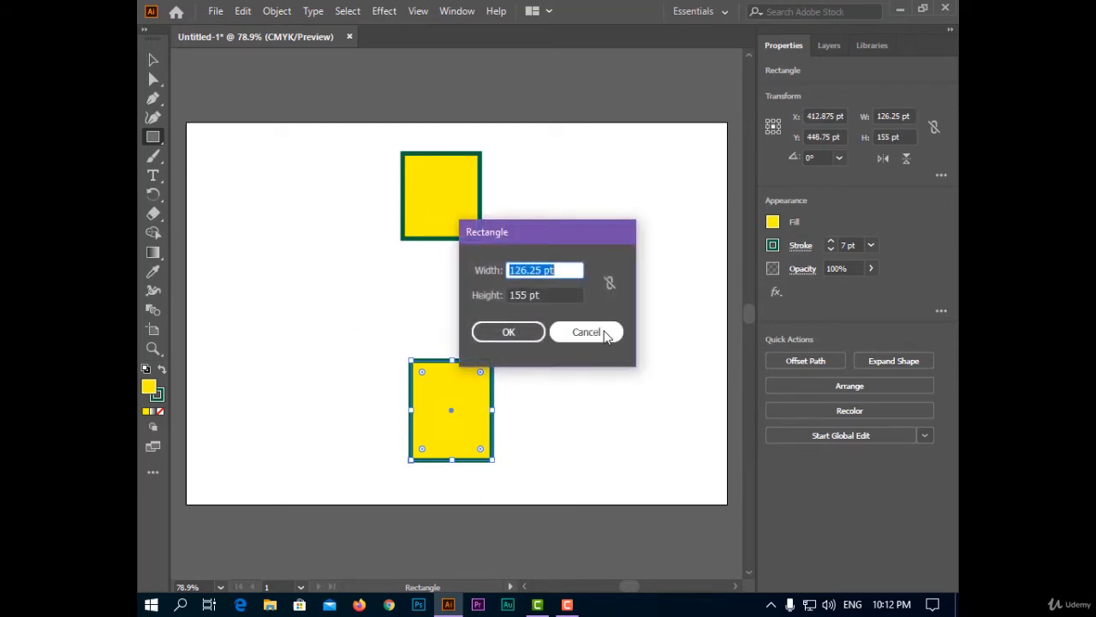
key("Escape")
- Remove the upper rectangle's fill and change its stroke to orange-red
key("v")
left_click(425, 175)
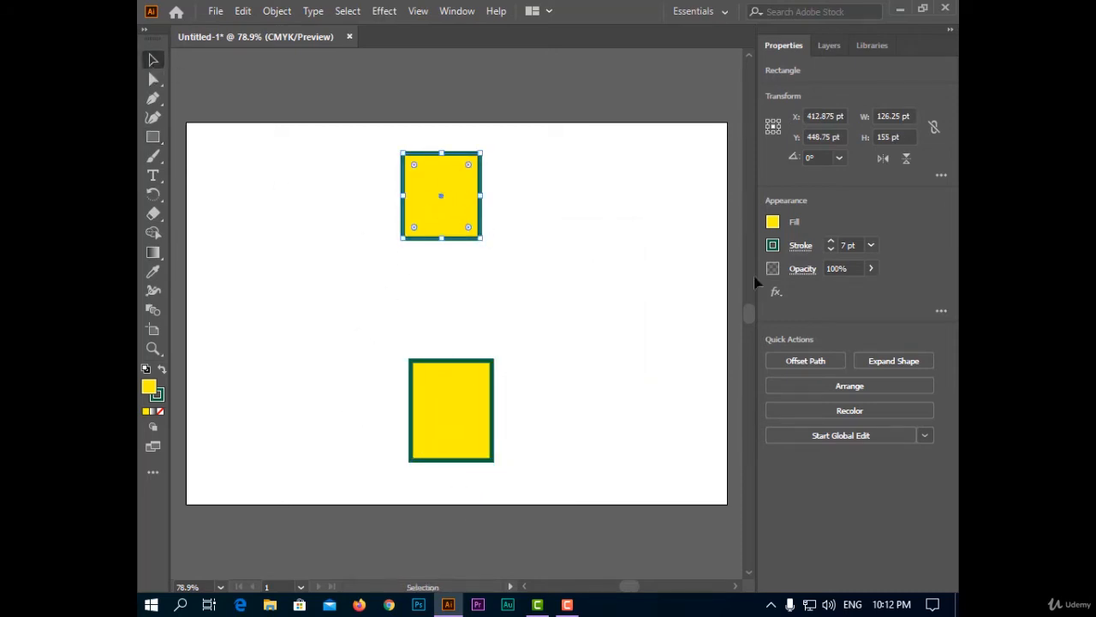
left_click(773, 222)
left_click(597, 280)
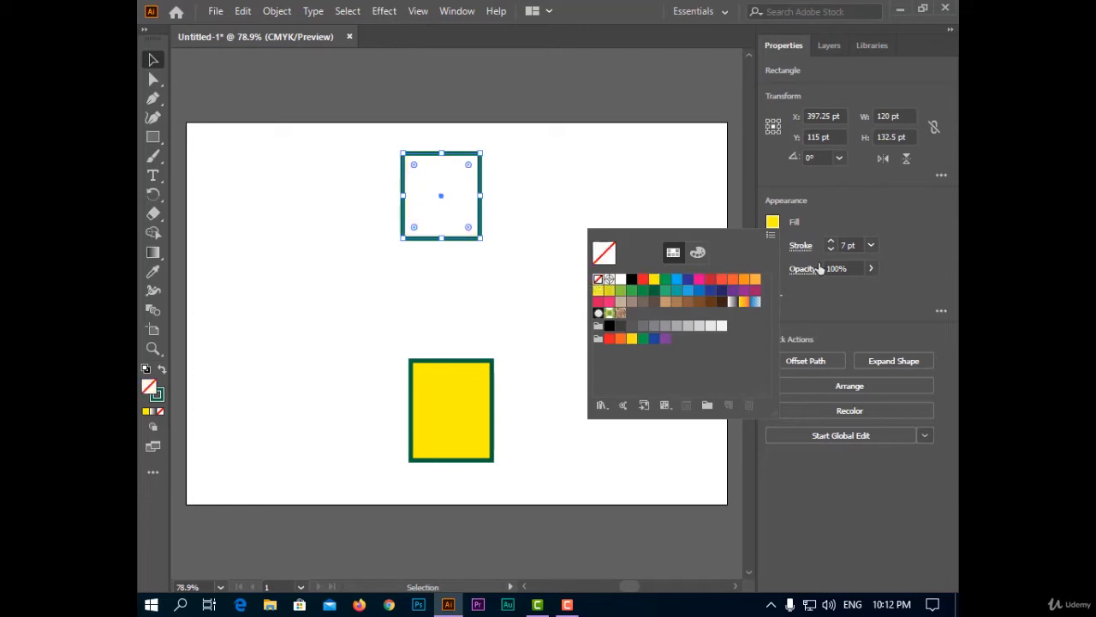
left_click(870, 208)
left_click(772, 246)
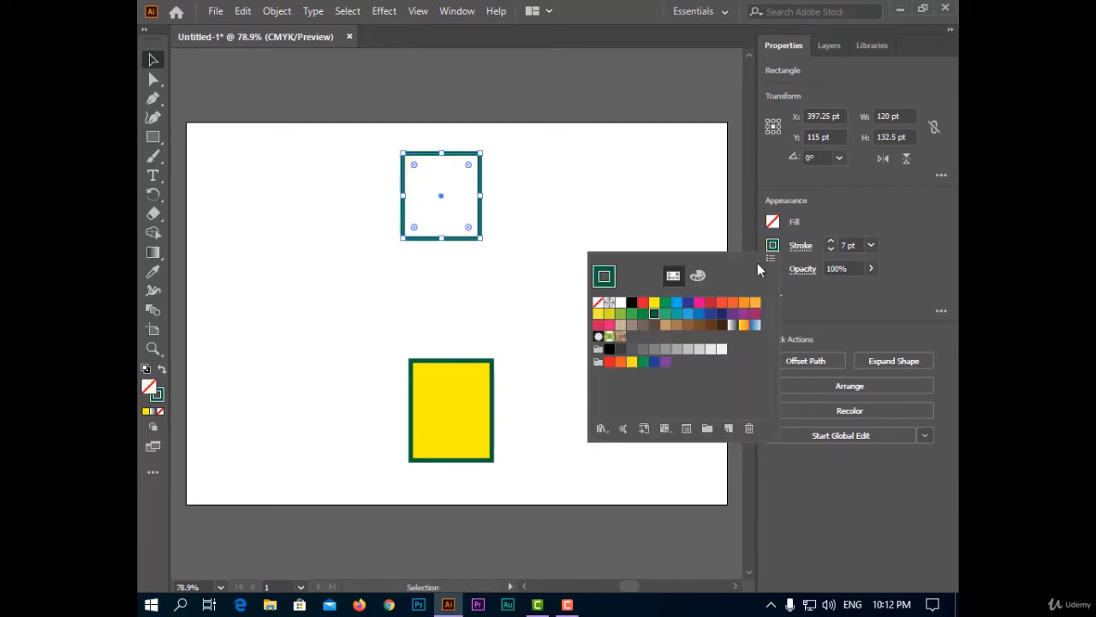
left_click(724, 310)
key("Escape")
- Remove the lower rectangle's fill and blend it with the orange-red outlined rectangle using the Blend tool
left_click(463, 403)
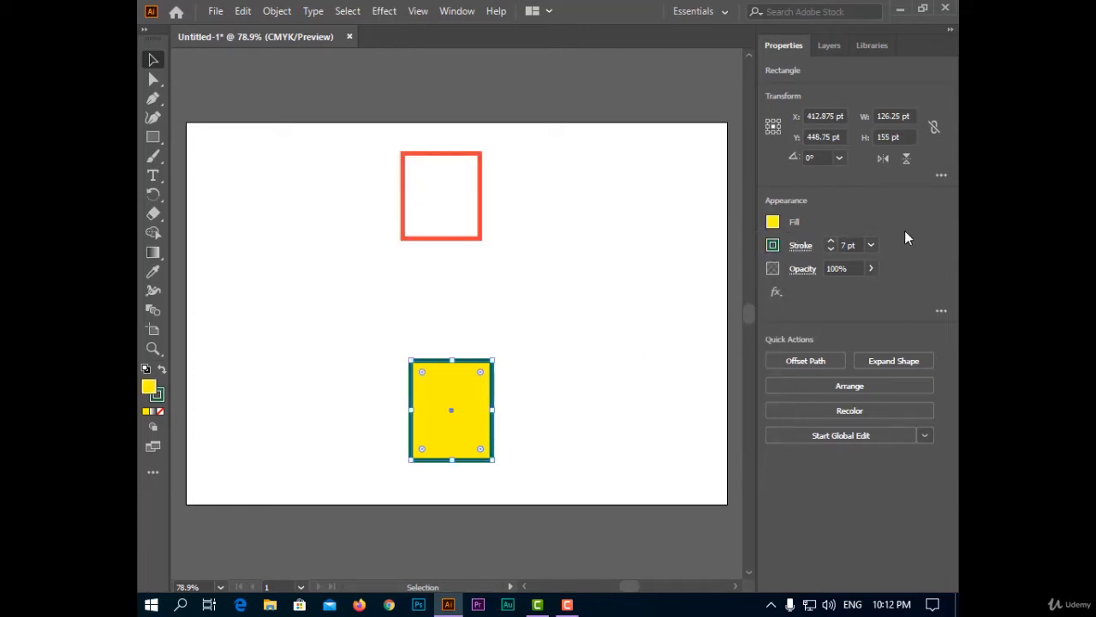
left_click(773, 222)
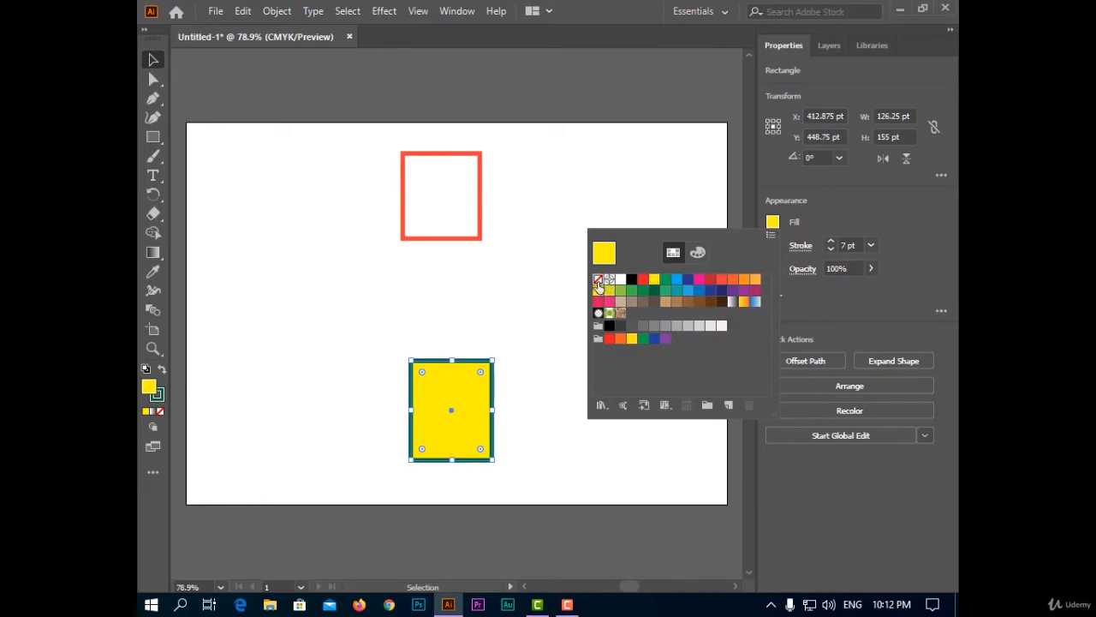
left_click(824, 314)
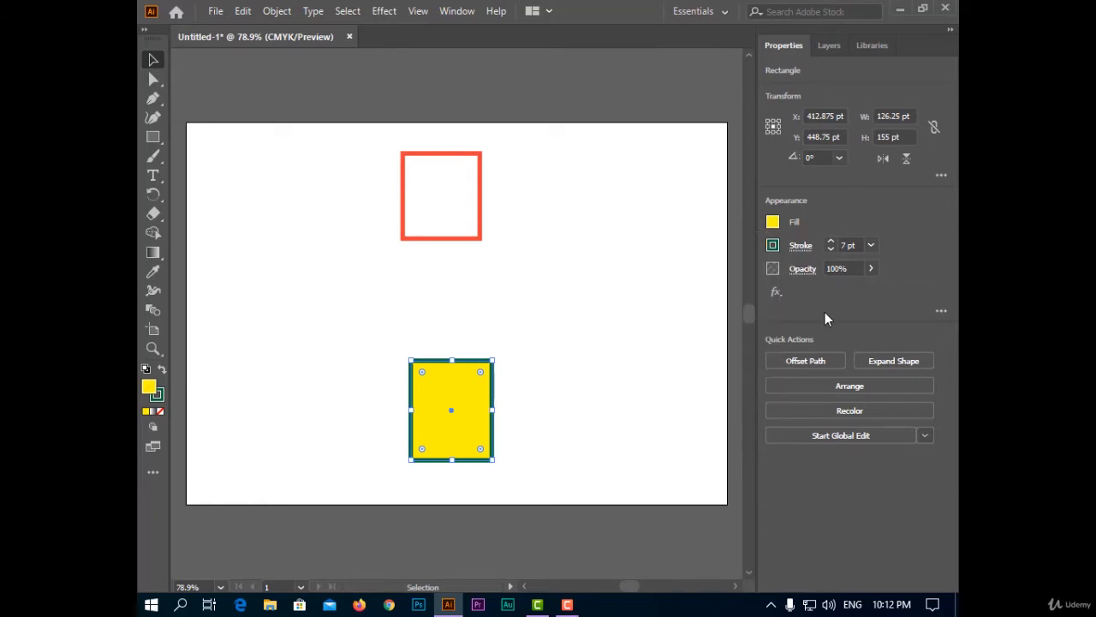
left_click(773, 222)
left_click(597, 279)
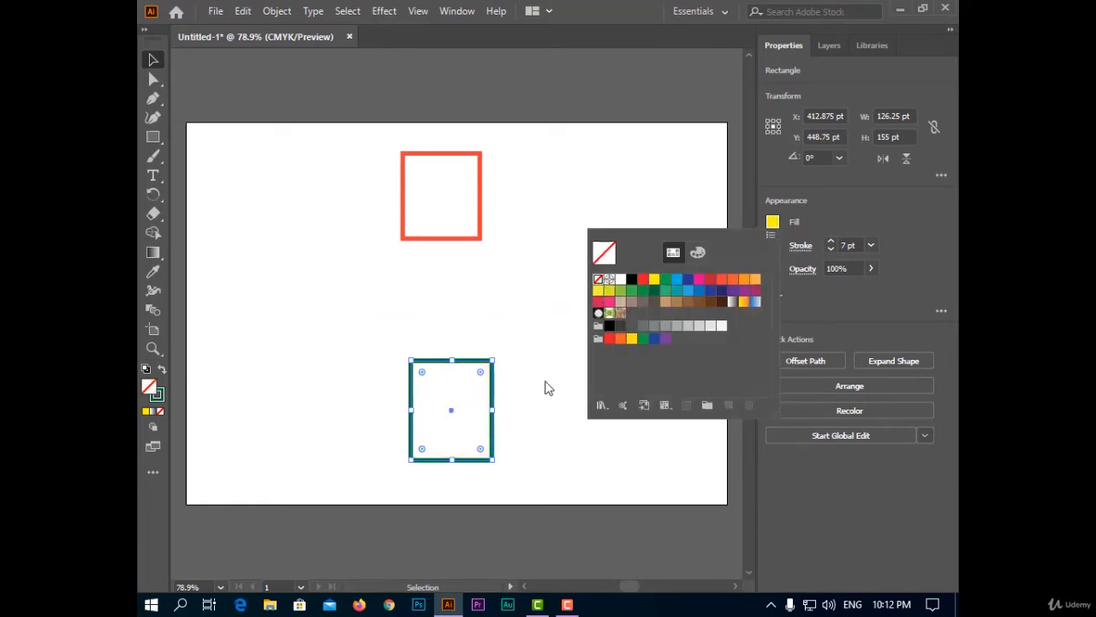
left_click(546, 382)
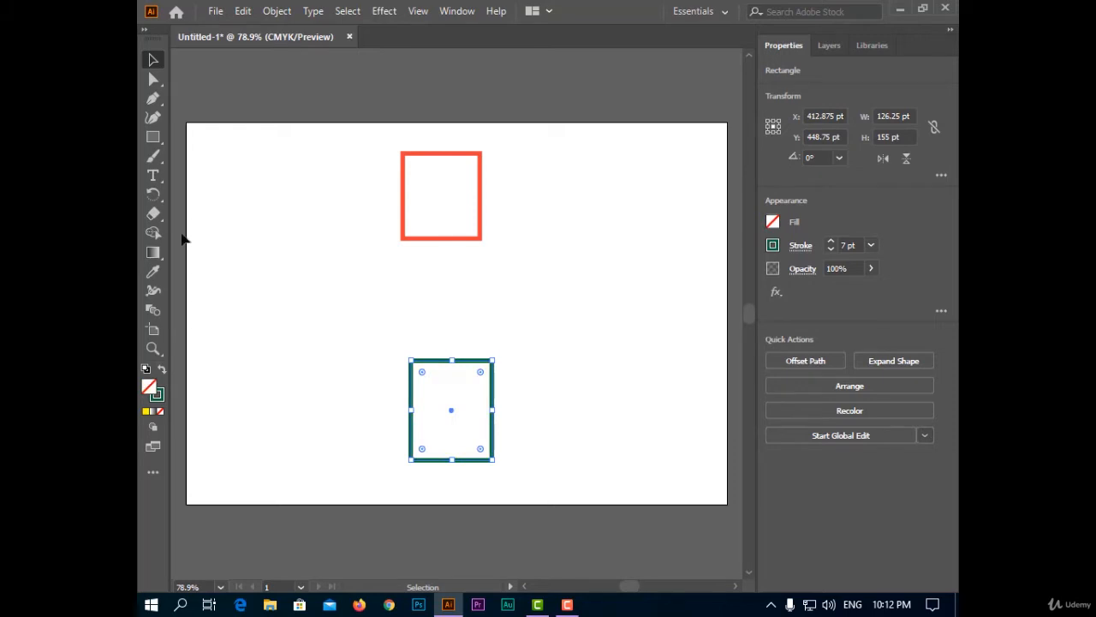
left_click(153, 311)
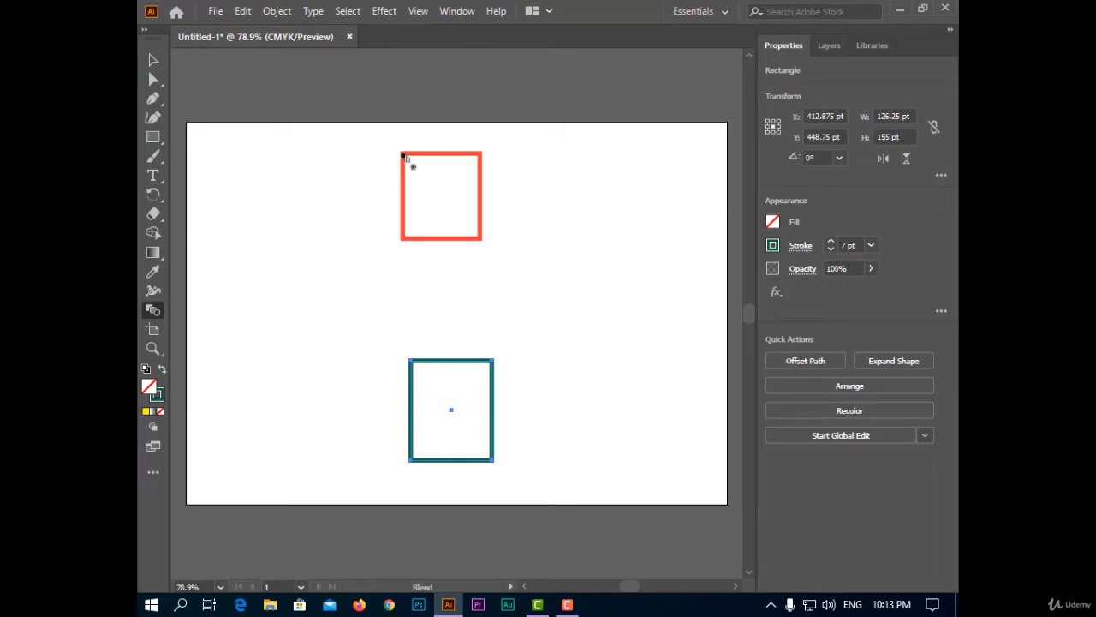
left_click(493, 461)
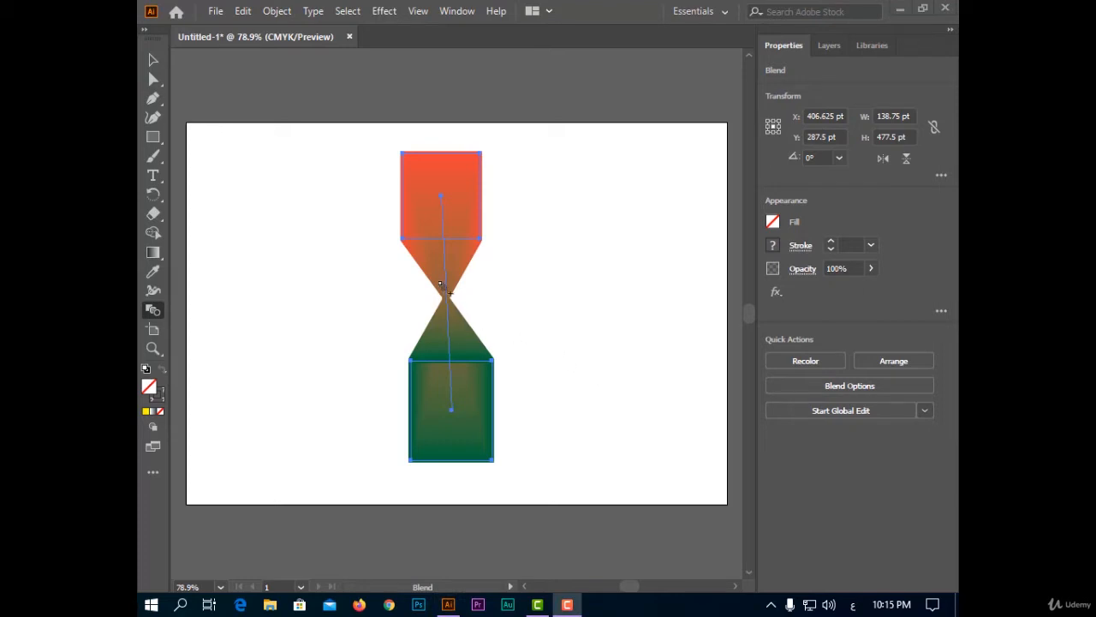
- Delete the rectangle blend and draw two circles, about 59 pt near the artboard's upper-right corner and about 176 pt near its upper-left corner
left_click(153, 60)
key("Delete")
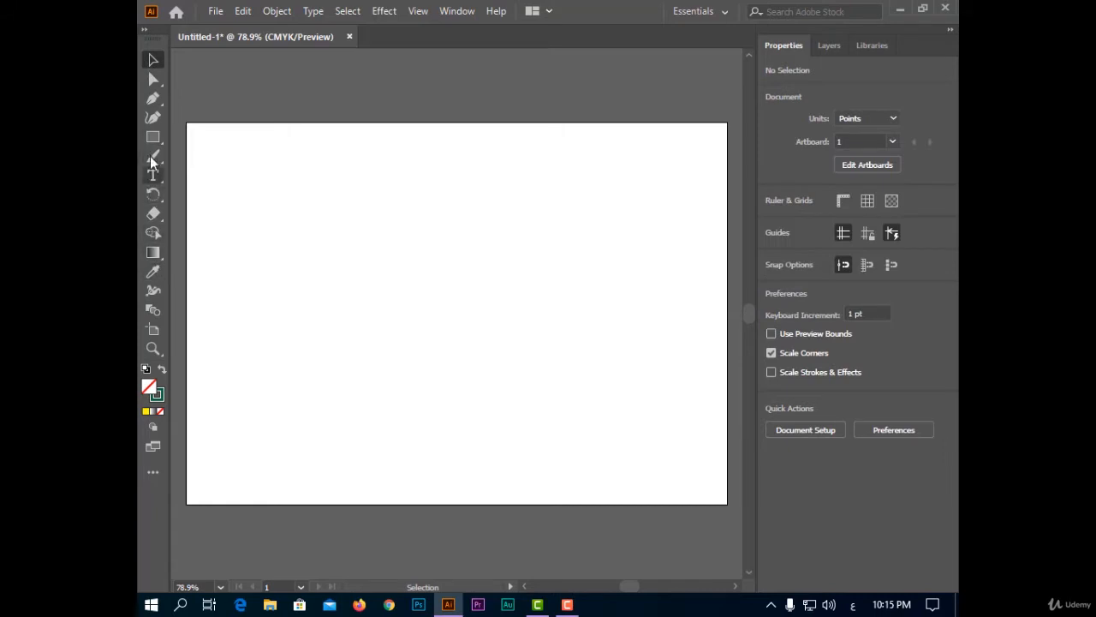
left_click_drag(152, 139, 215, 156)
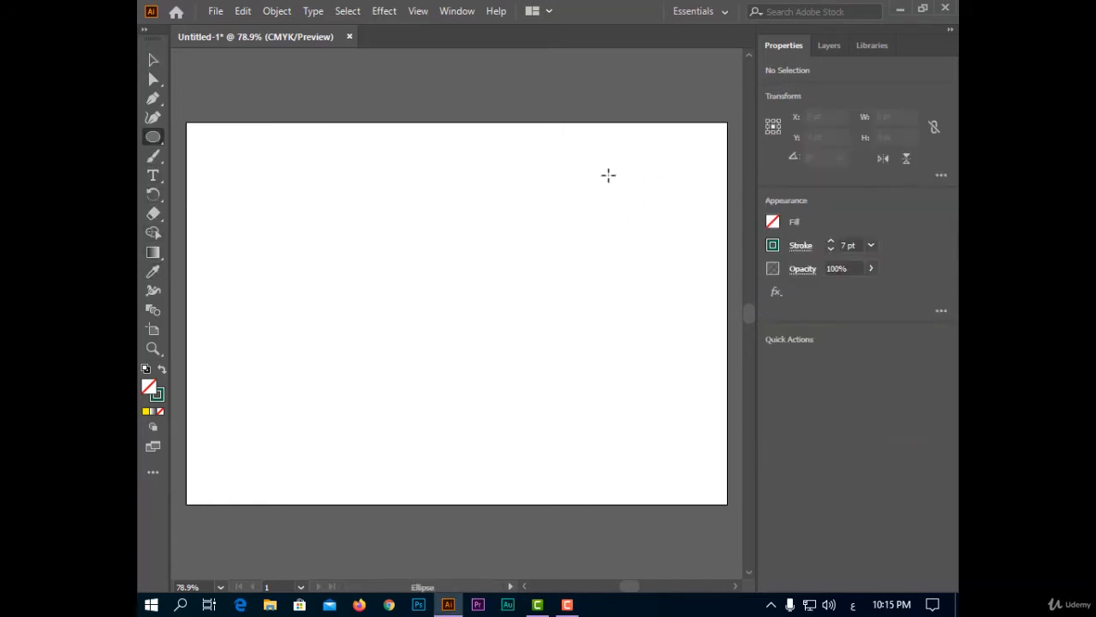
left_click_drag(608, 175, 649, 214)
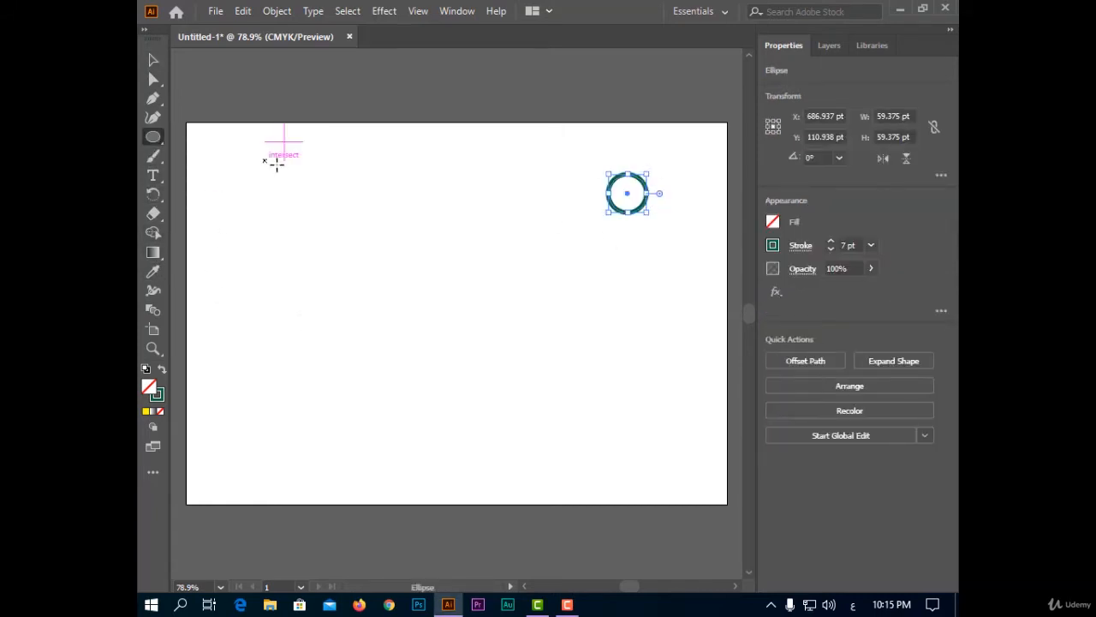
left_click_drag(265, 161, 378, 273)
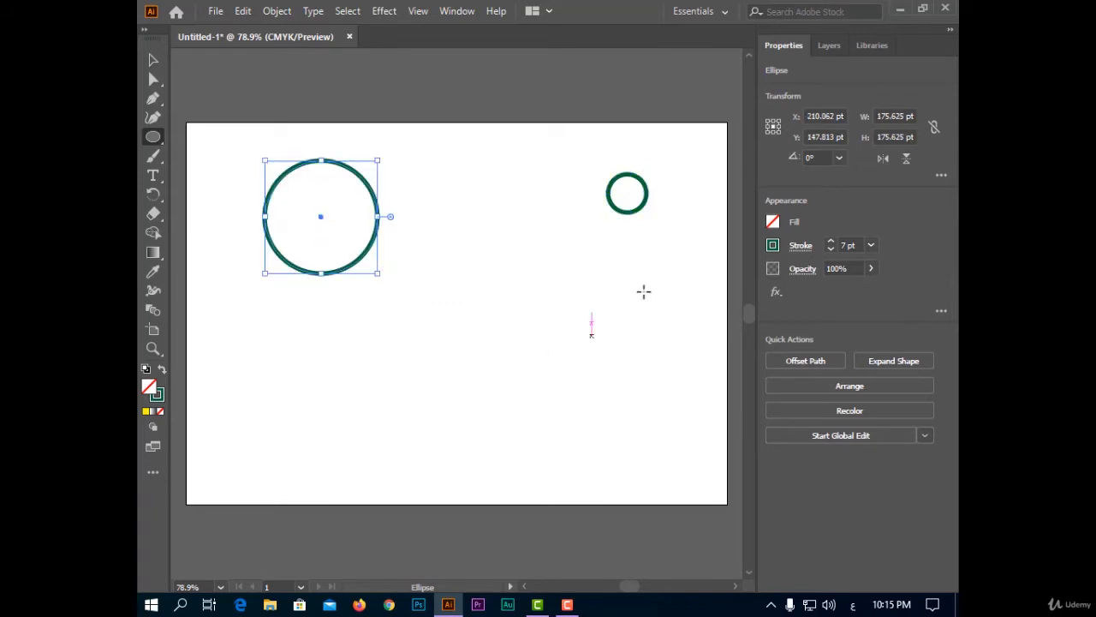
- Fill the small circle with black and remove its stroke
left_click(152, 59)
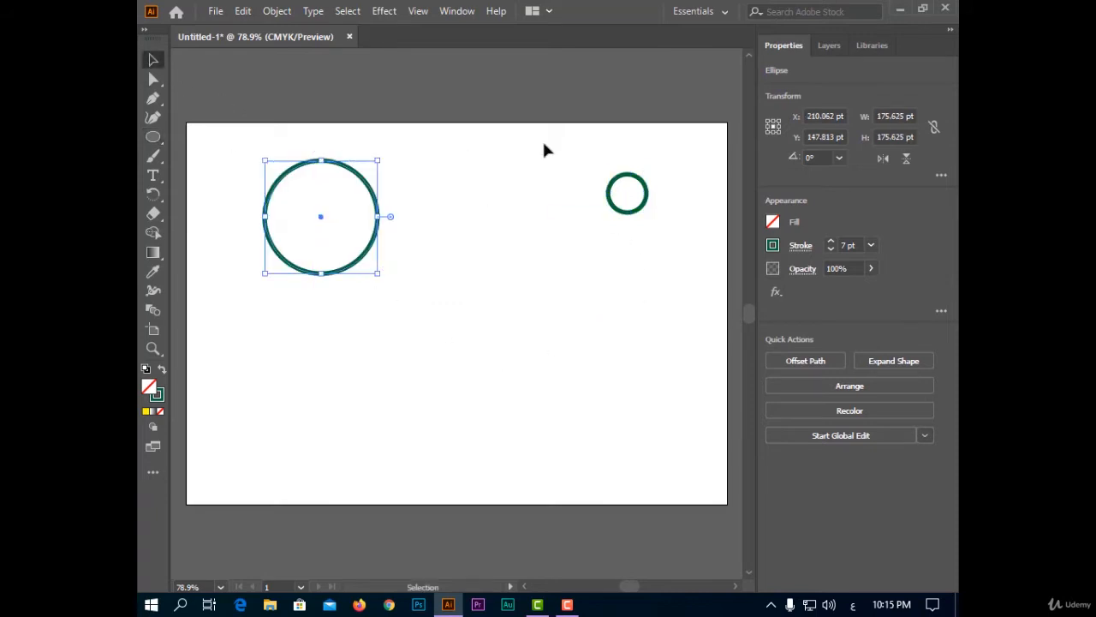
left_click(641, 210)
left_click(771, 222)
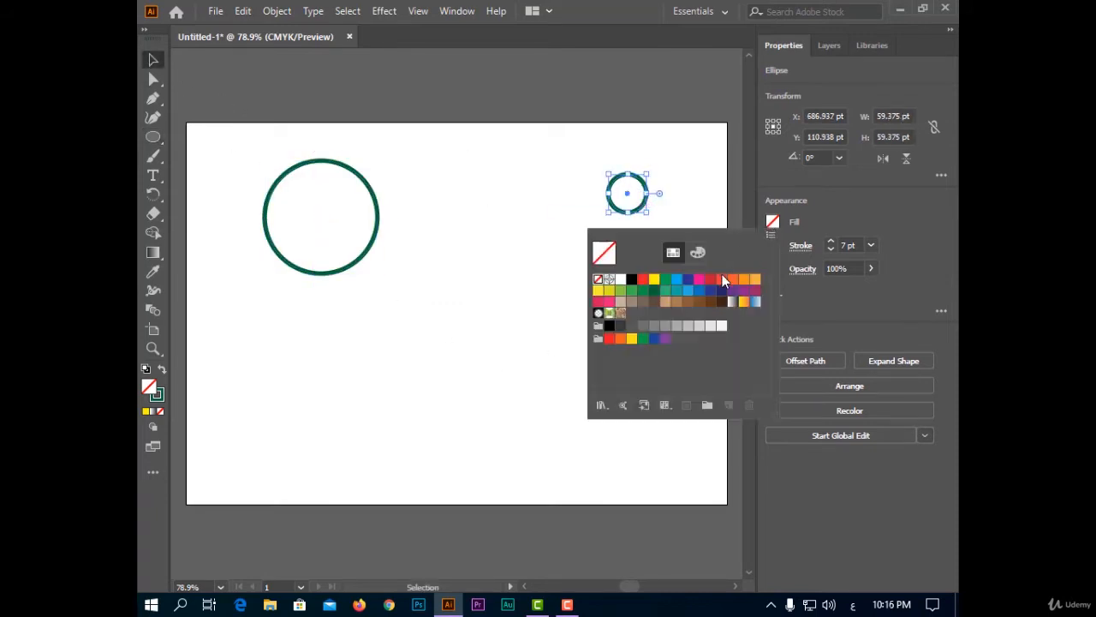
left_click(722, 280)
left_click(631, 280)
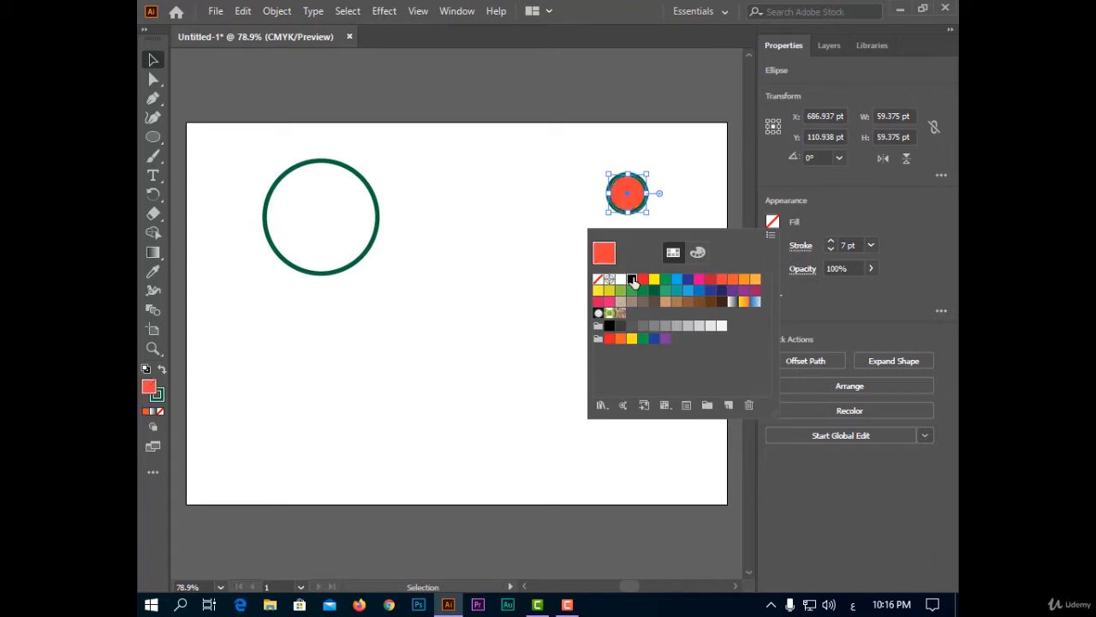
left_click(781, 250)
left_click(773, 246)
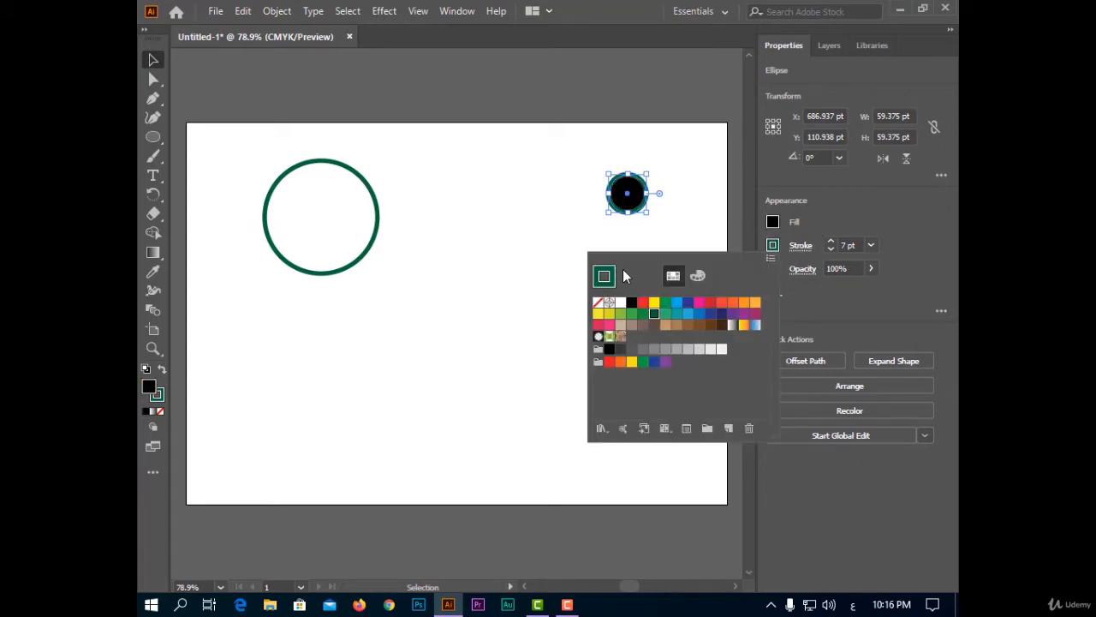
left_click(598, 302)
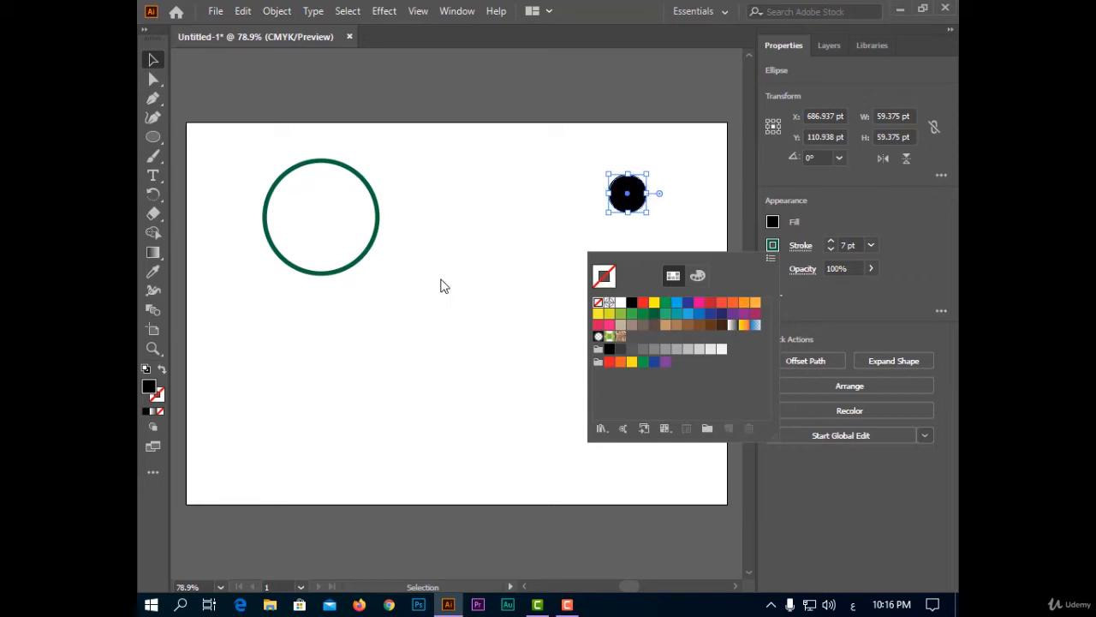
- Fill the large circle with black and remove its stroke
left_click(374, 247)
left_click(358, 261)
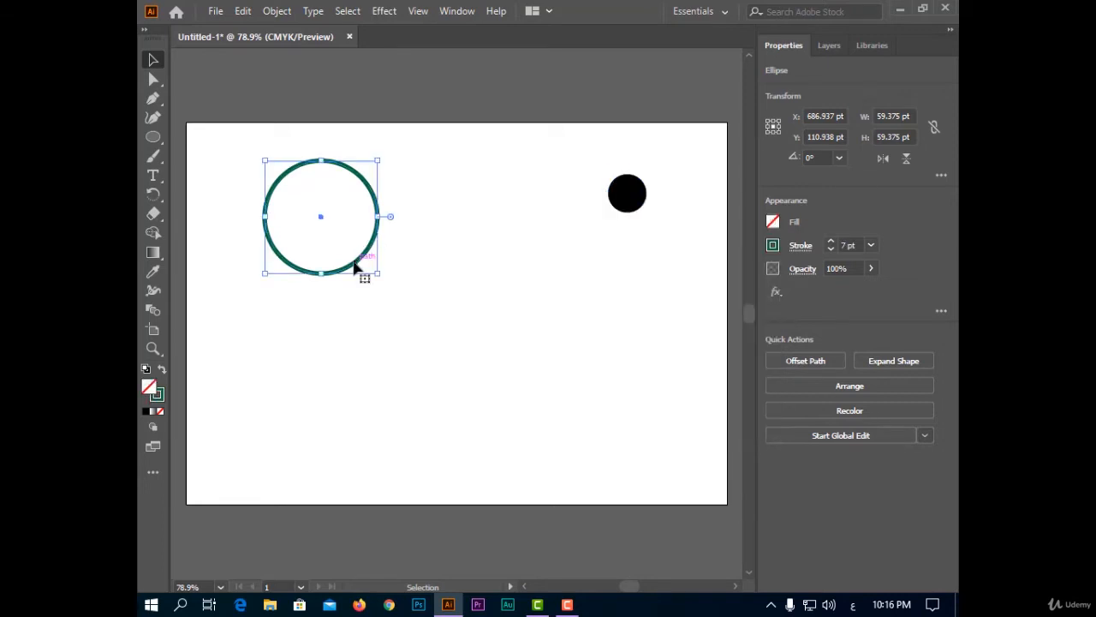
left_click(772, 223)
left_click(631, 279)
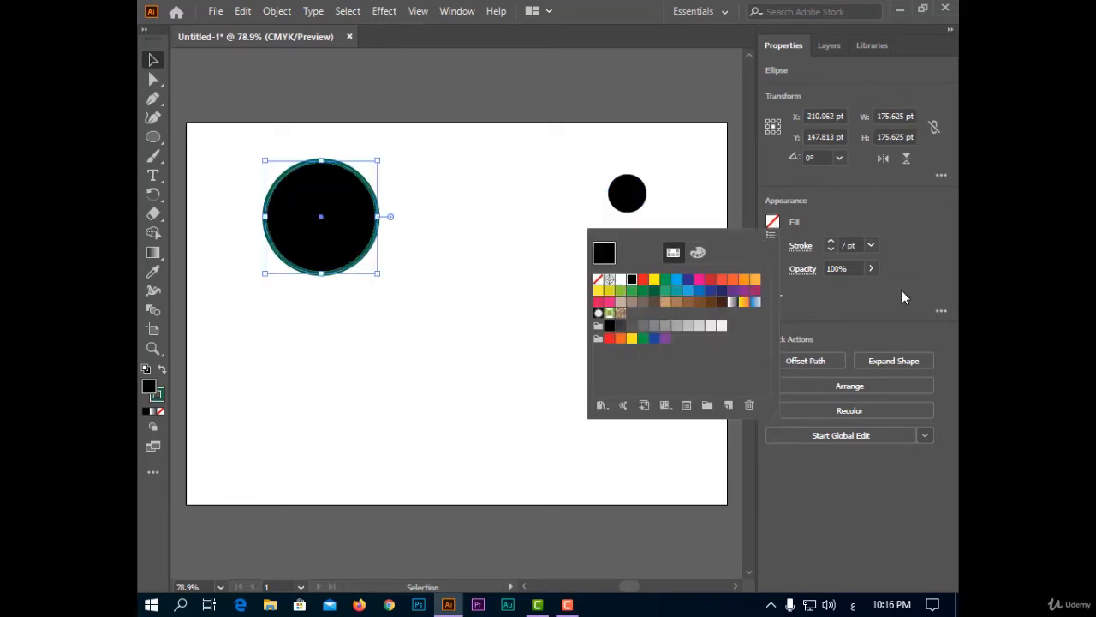
left_click(895, 296)
left_click(773, 246)
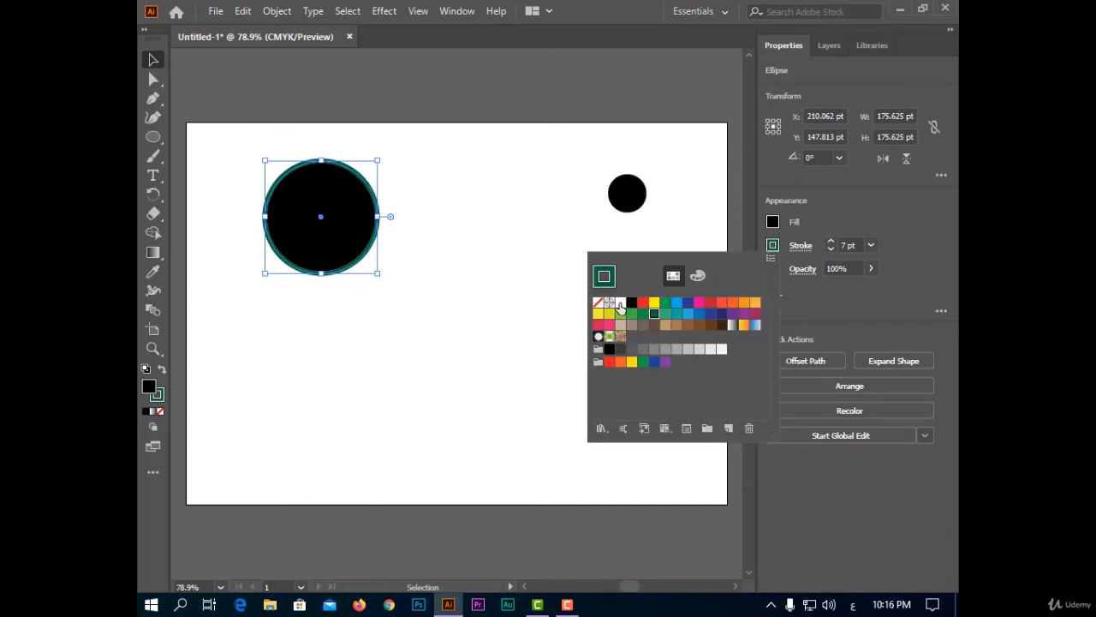
left_click(599, 303)
left_click(775, 315)
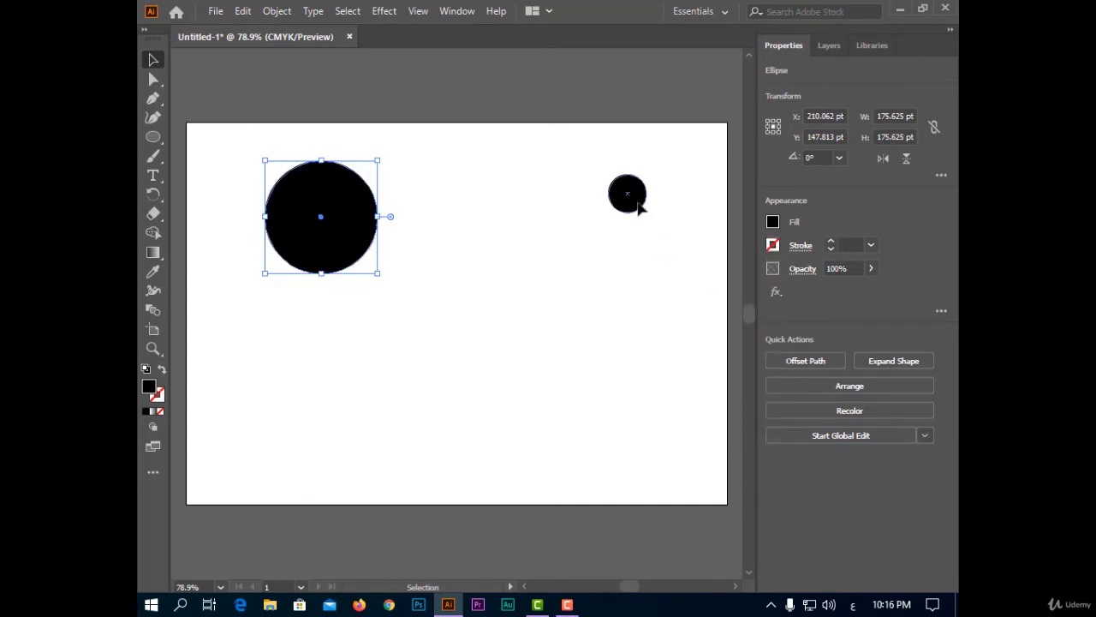
- Change the small circle's fill to medium gray and blend the large black circle with it
left_click(638, 203)
left_click(772, 221)
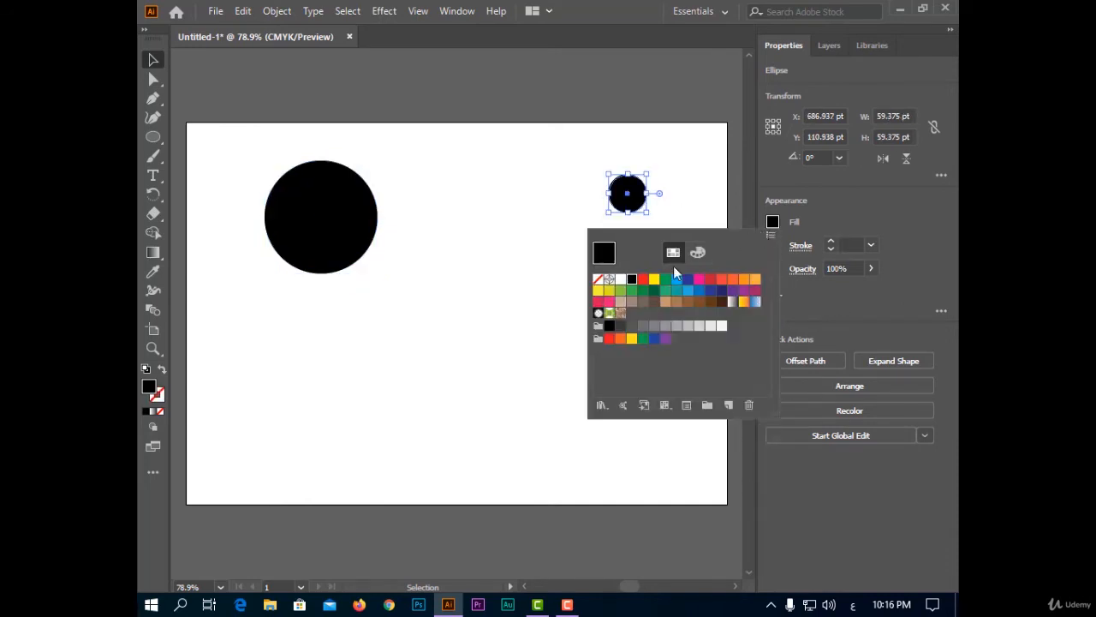
left_click(641, 314)
left_click(643, 325)
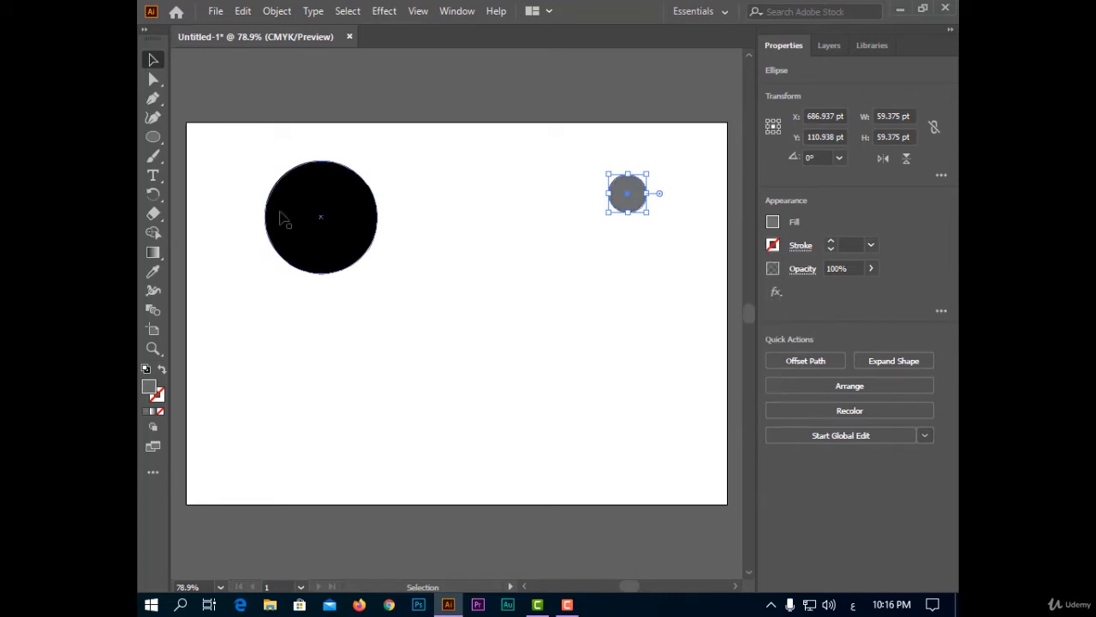
left_click(153, 312)
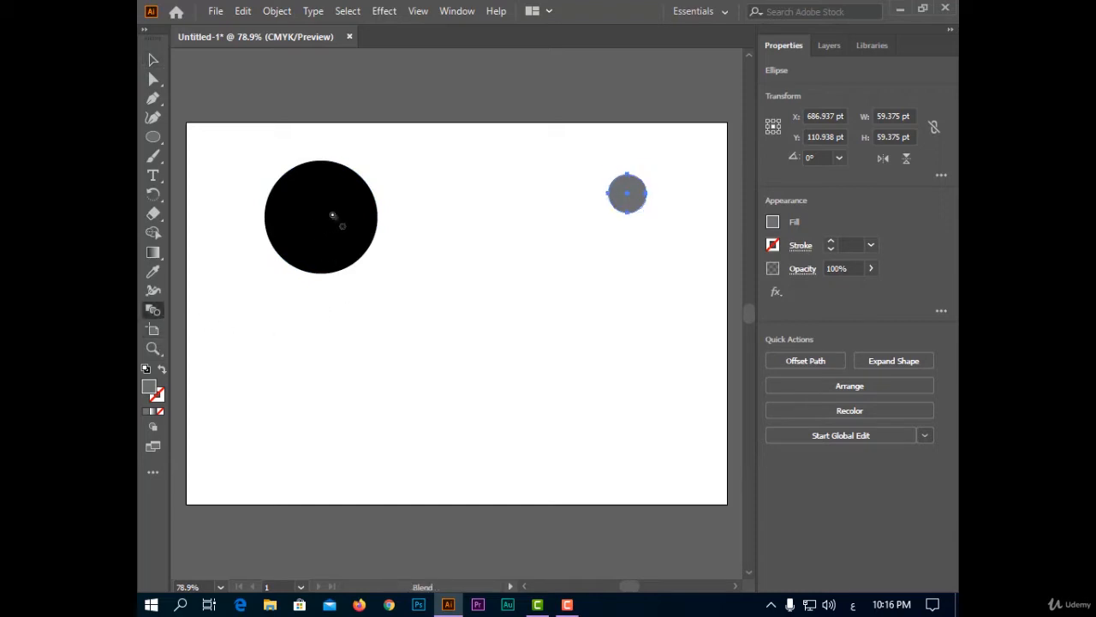
left_click(628, 193)
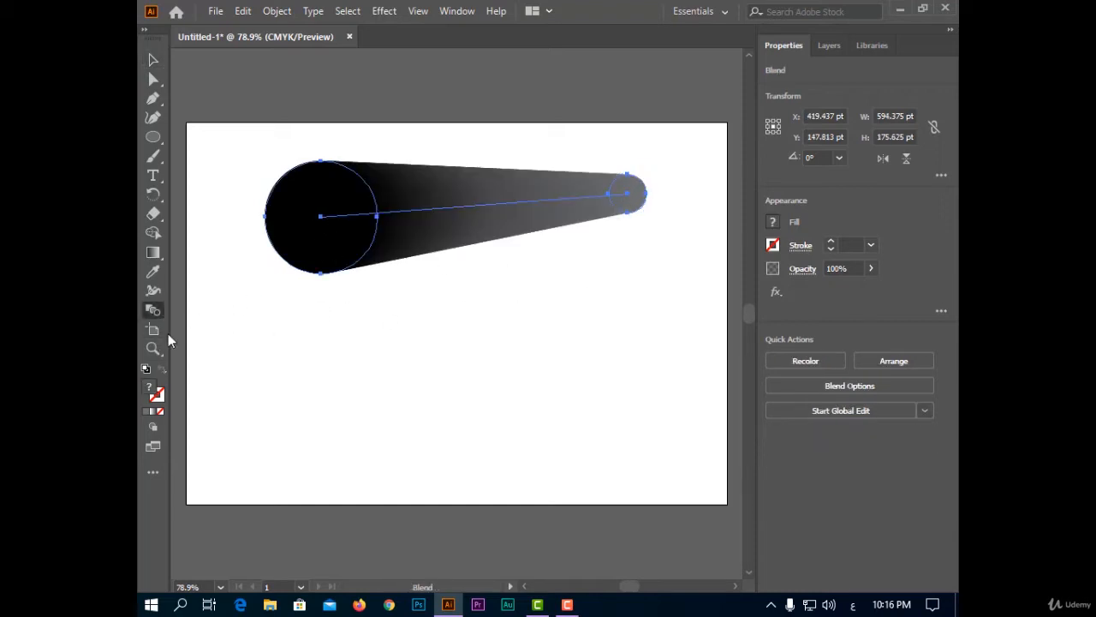
- Set the circle blend's spacing to Specified Steps with 5 steps and preview it
double_click(153, 312)
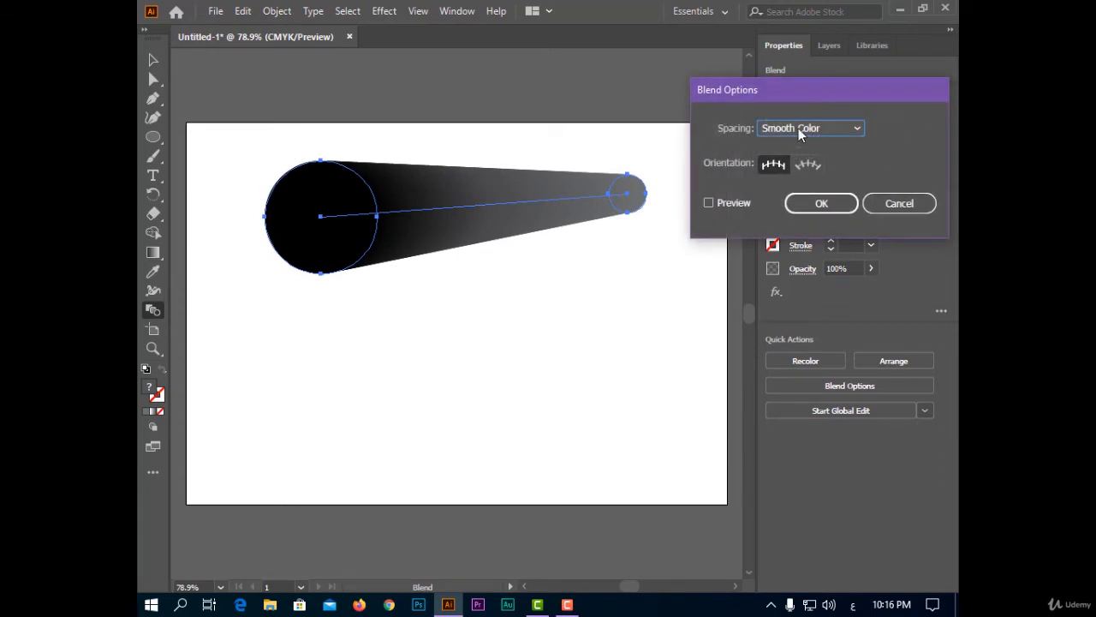
left_click(798, 127)
left_click(831, 165)
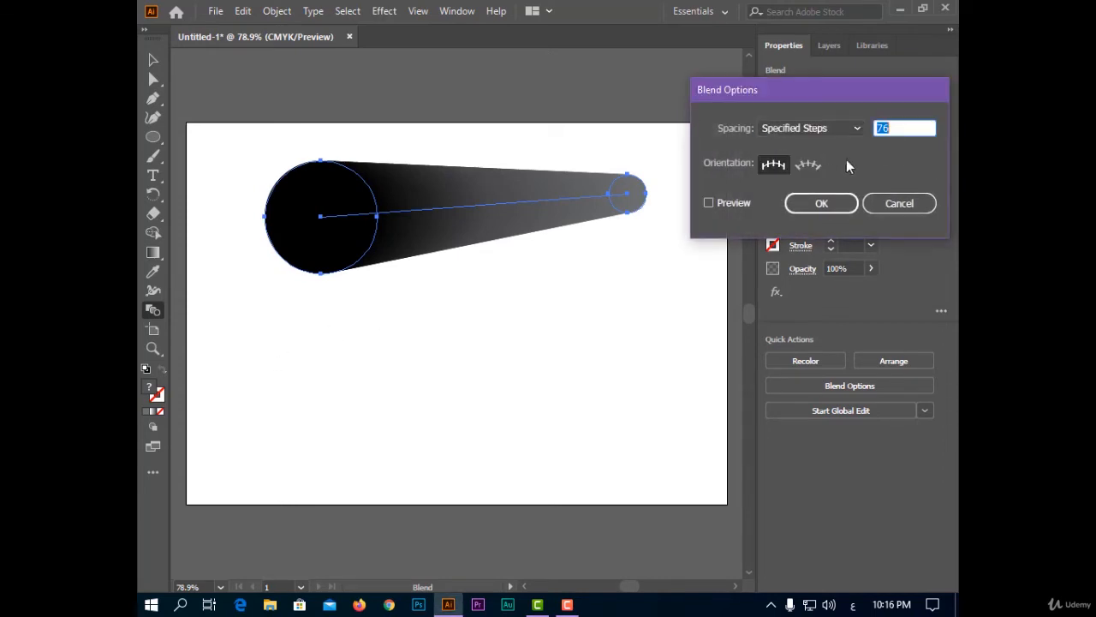
type("76")
type("5")
left_click(743, 202)
- Reduce the blend's specified steps to 4 and then to 3, and apply the blend options
double_click(895, 127)
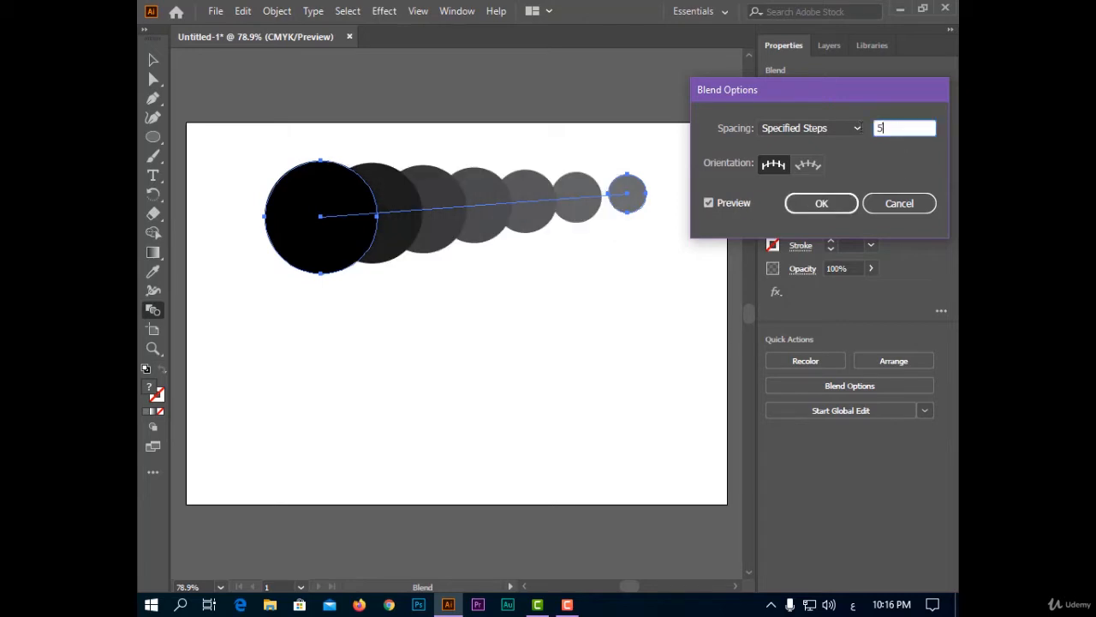
left_click(744, 203)
left_click(743, 203)
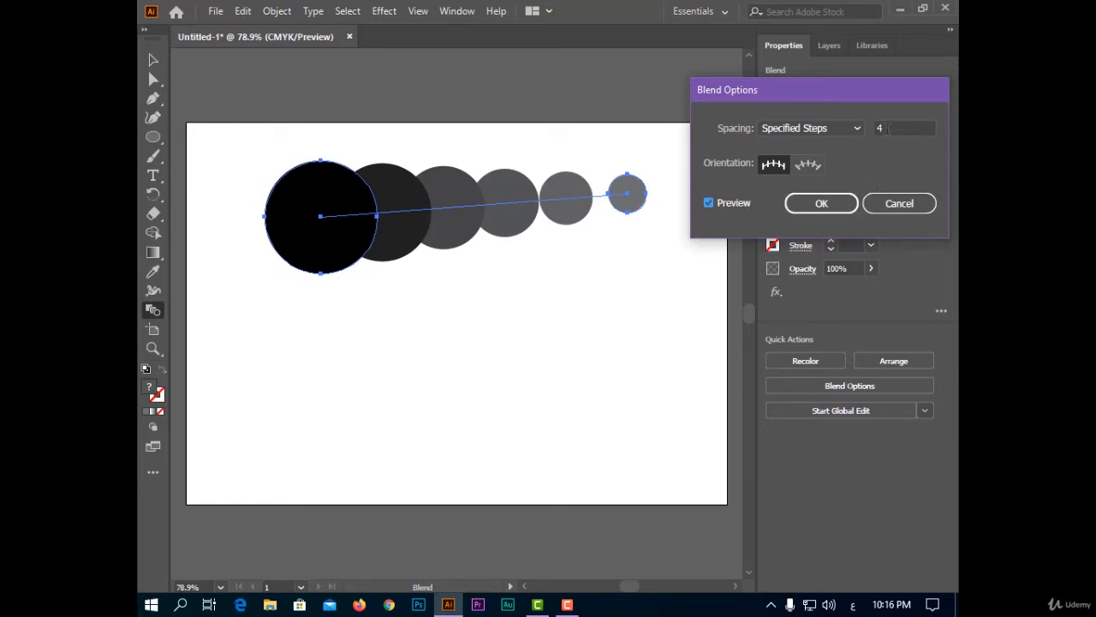
key("Tab")
type("3")
left_click(818, 205)
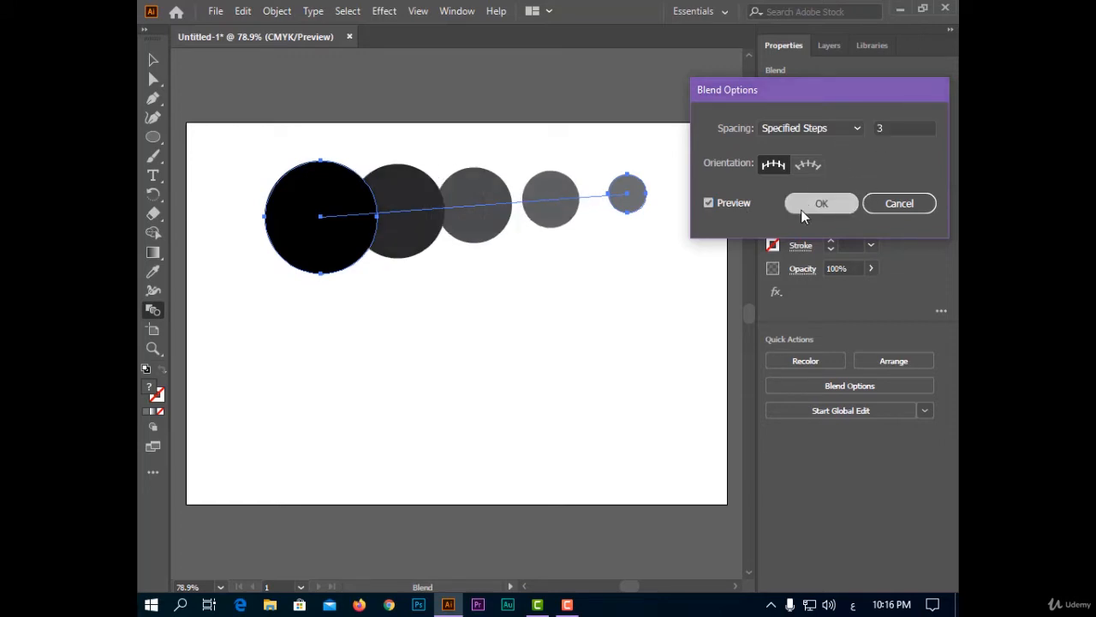
- Reshape the blend with the Direct Selection tool by moving its black circle down and the small gray circle slightly left
left_click(153, 60)
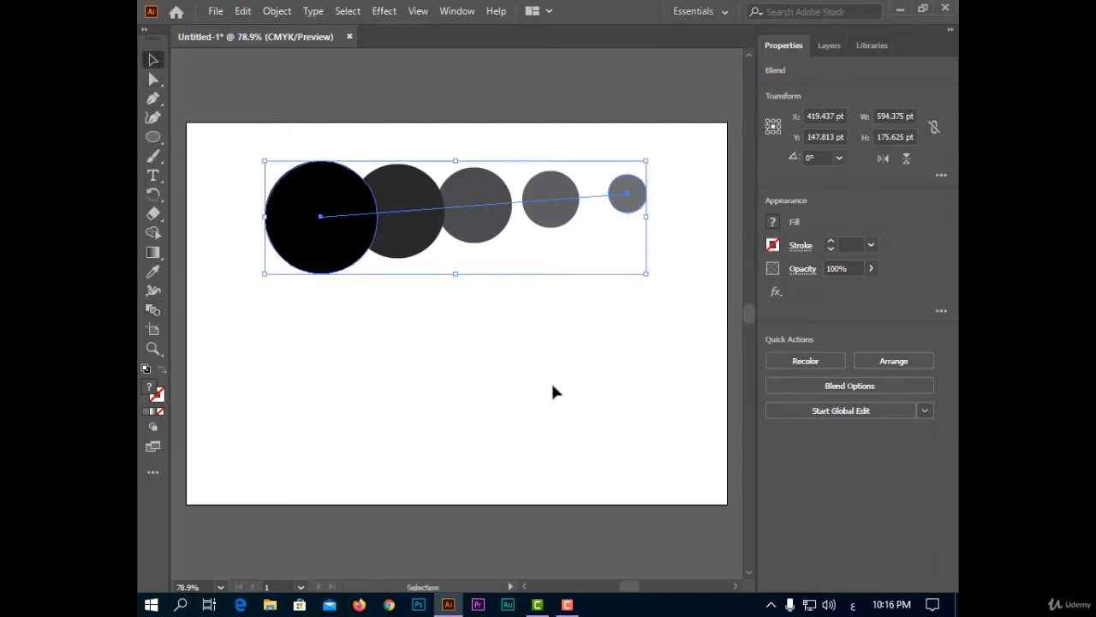
left_click(335, 277)
left_click(323, 228)
left_click_drag(324, 227, 264, 395)
left_click(153, 78)
left_click(310, 302)
left_click(436, 425)
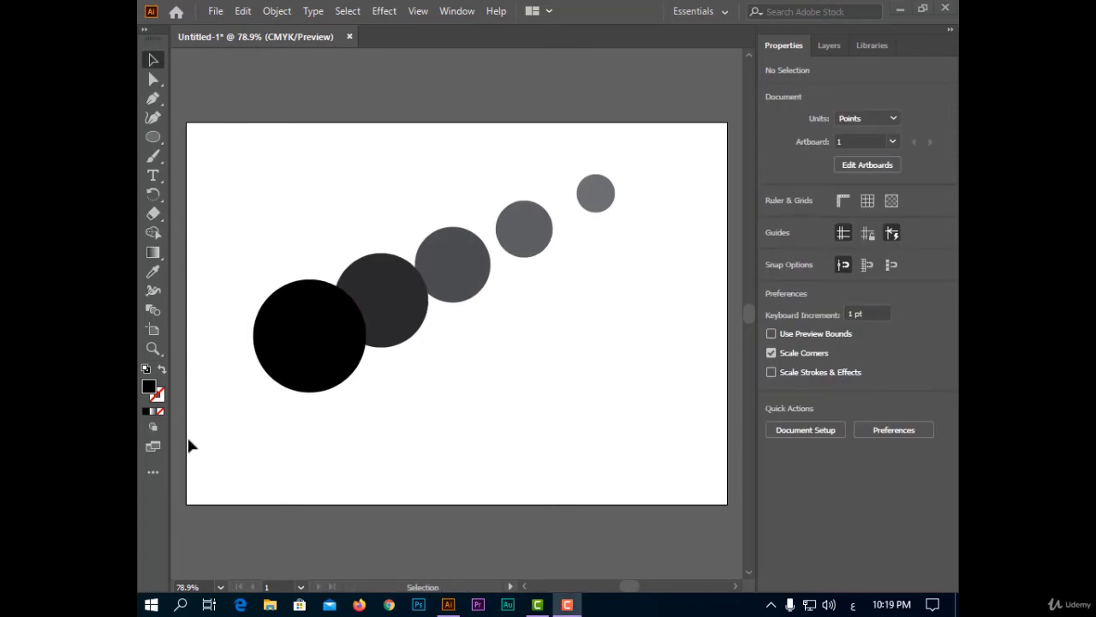
- Draw a black ellipse about 234 × 256 pt in the artboard's lower-right area and select it together with the blend
key("l")
left_click_drag(555, 327, 705, 490)
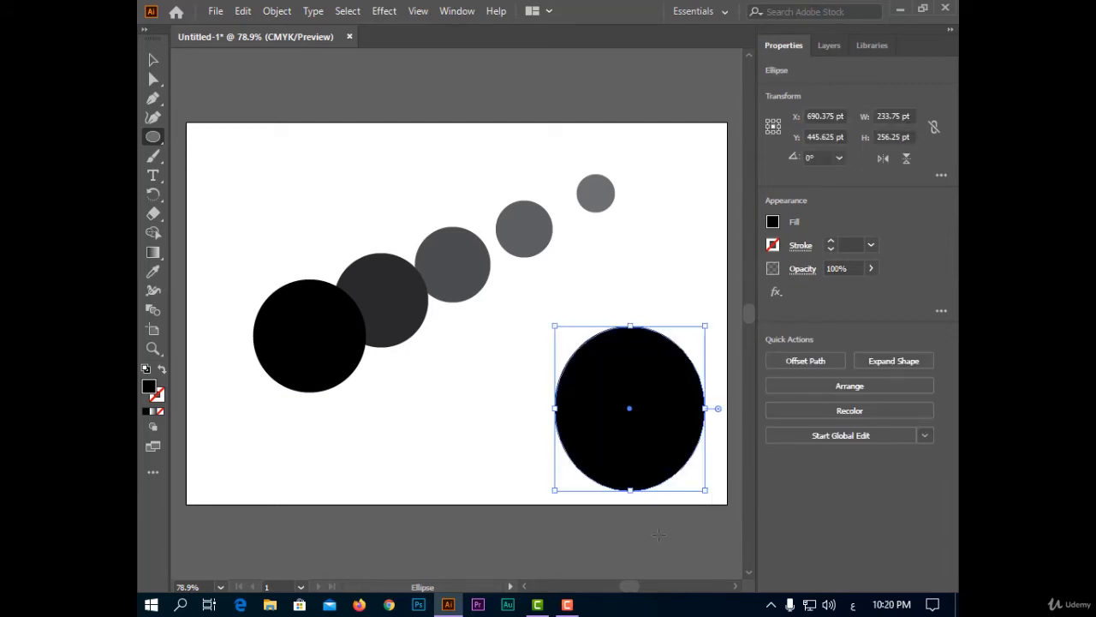
left_click(153, 59)
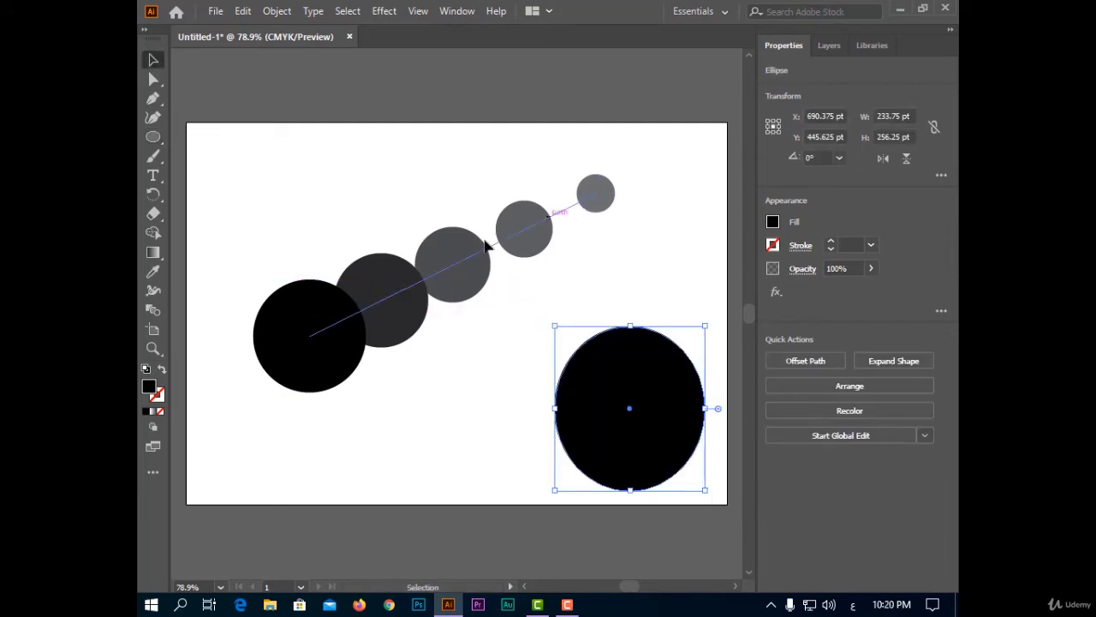
left_click(485, 250)
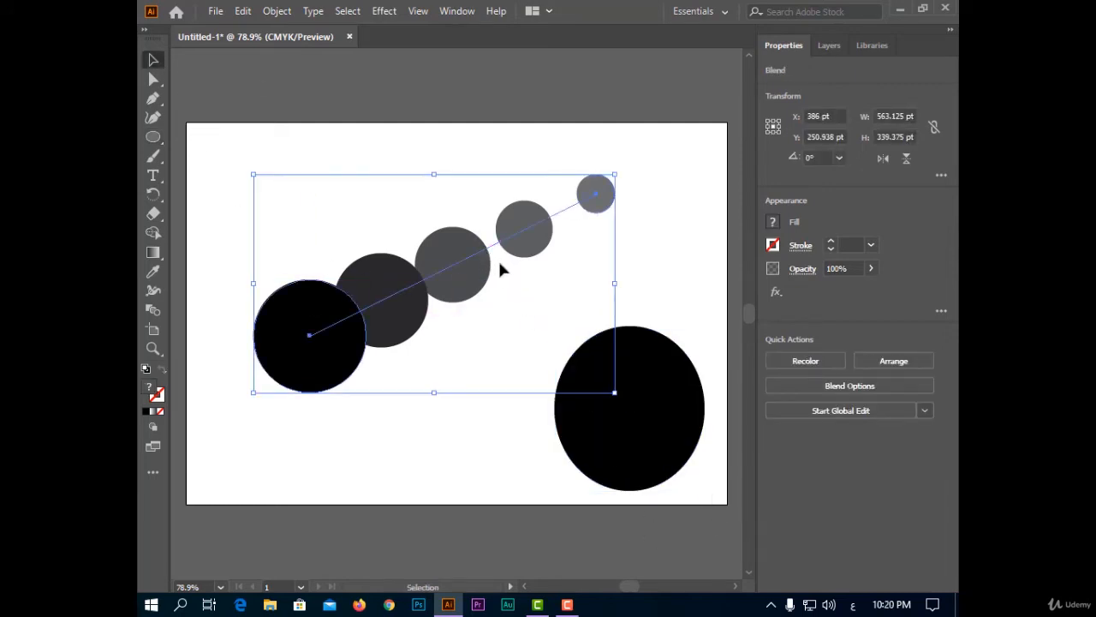
left_click(665, 444, "shift")
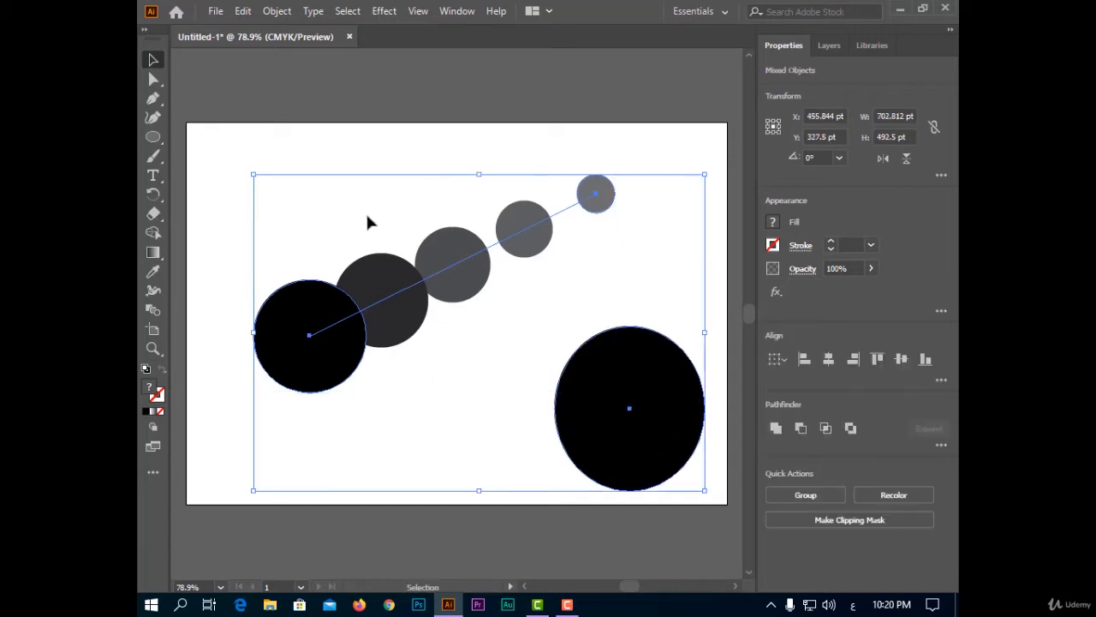
- Replace the selected circle blend's spine with the ellipse and deselect the result
left_click(273, 12)
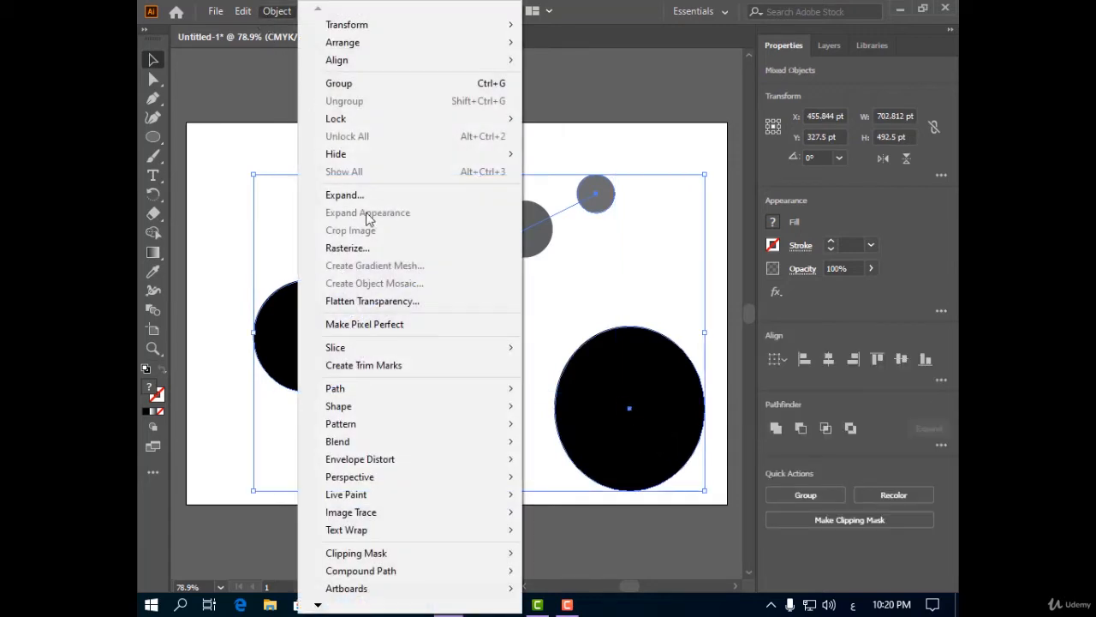
mouse_move(501, 443)
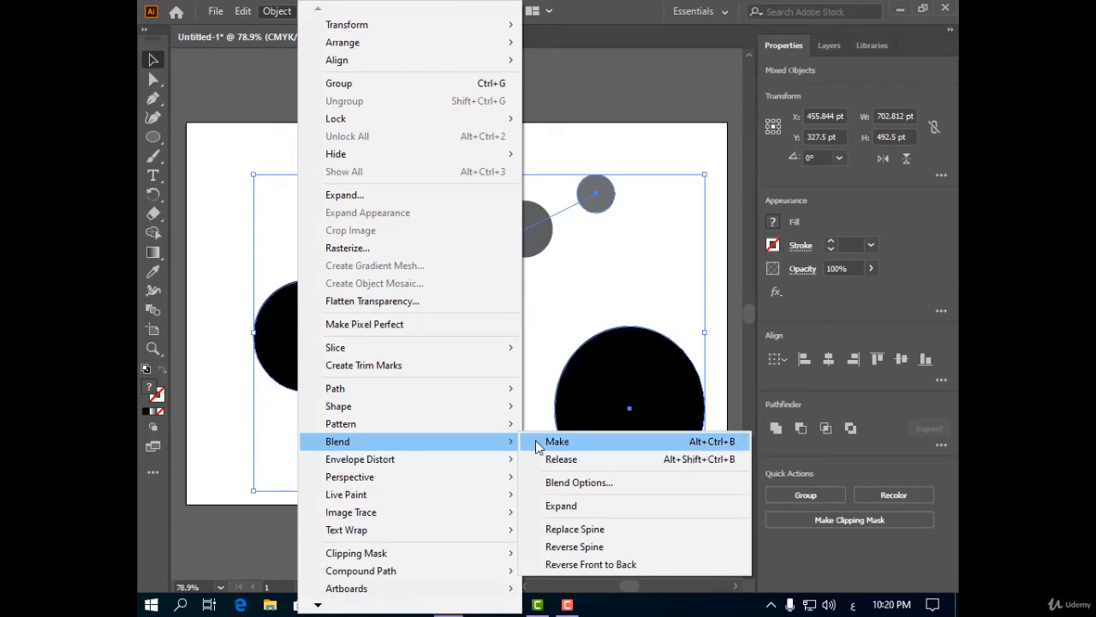
left_click(574, 531)
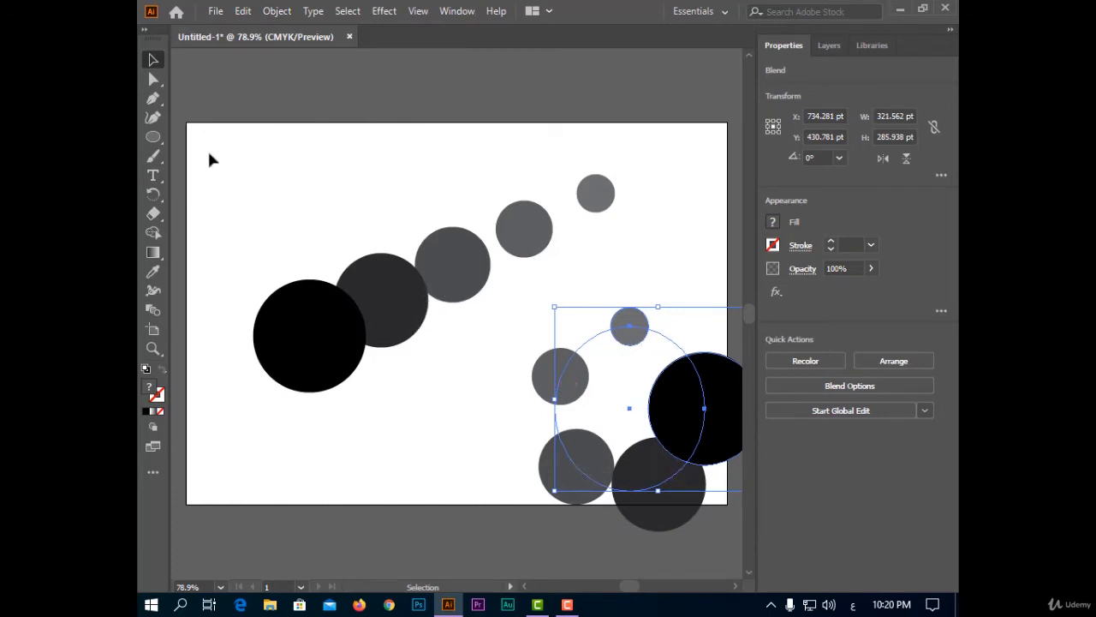
left_click(467, 515)
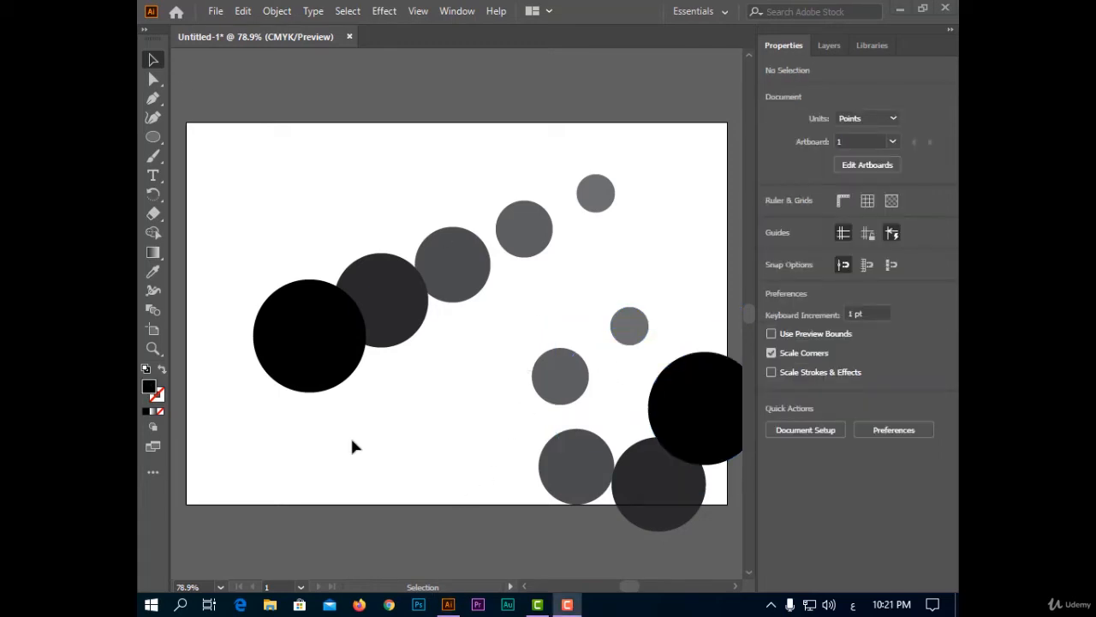
- Select all objects on the artboard and delete them
left_click(333, 326)
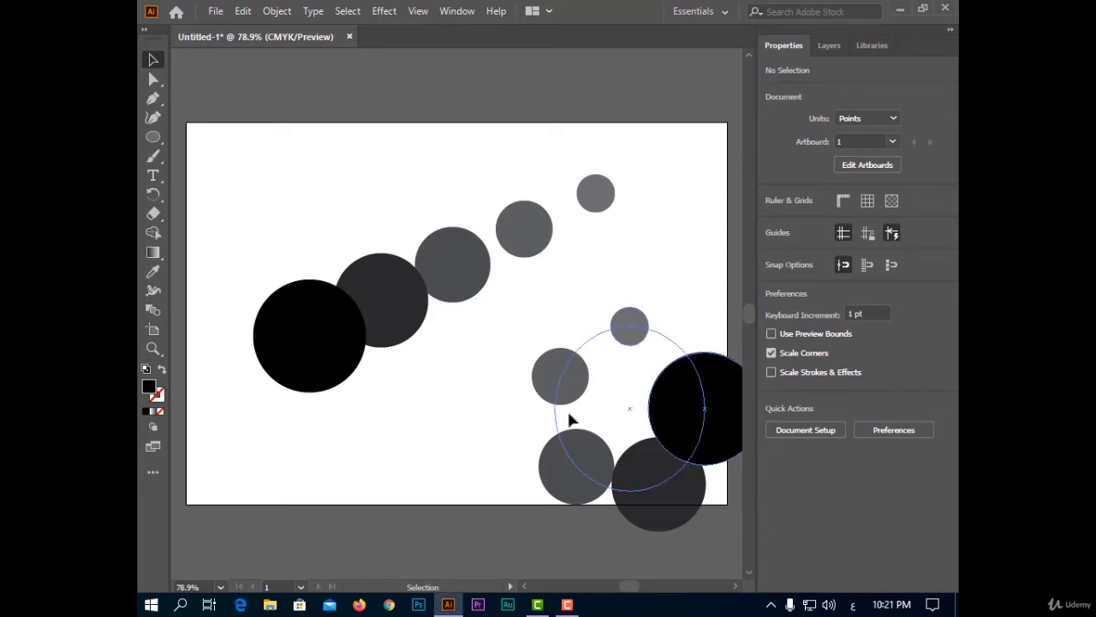
key("ctrl+a")
key("Delete")
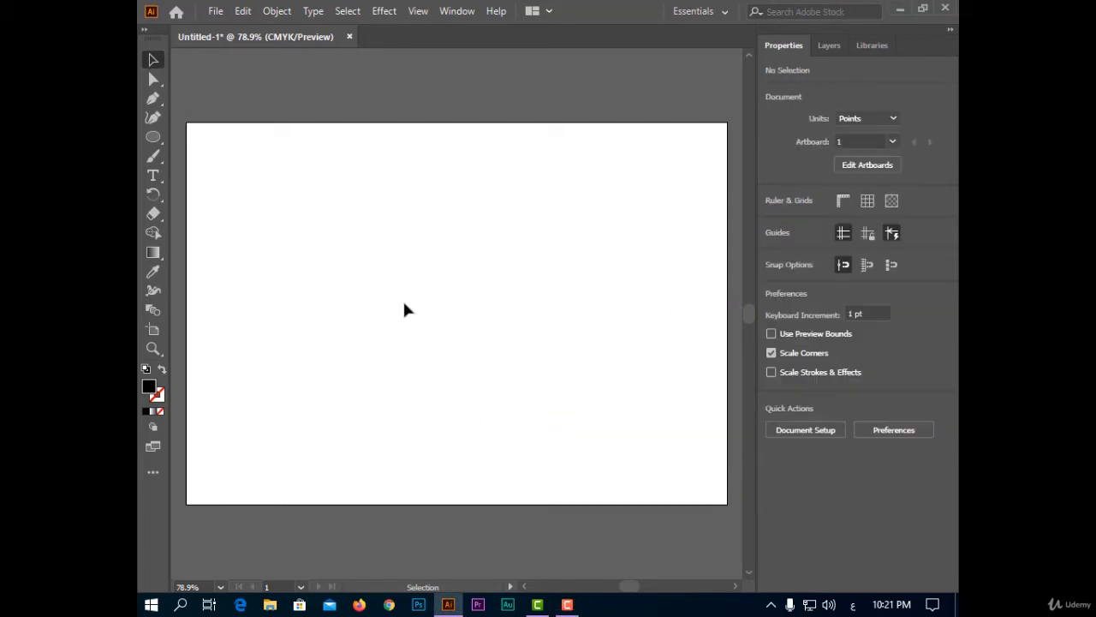
- Draw an open S-shaped wave with the Pen tool across the upper half of the artboard, using three anchor points
left_click(153, 98)
left_click(256, 219)
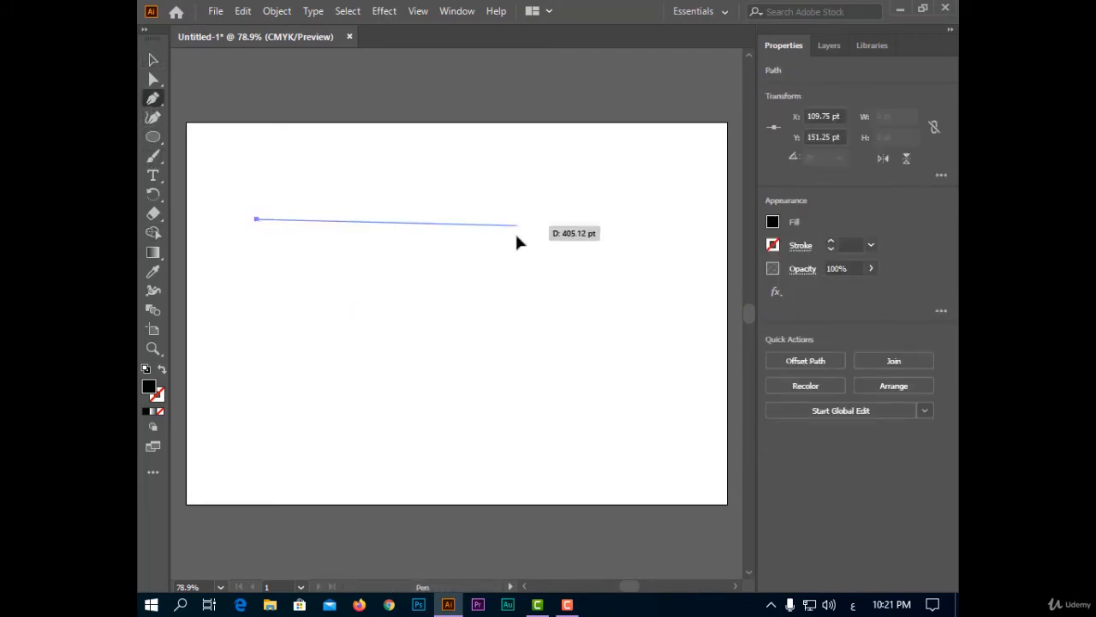
left_click_drag(516, 225, 602, 419)
left_click(697, 220)
left_click_drag(698, 221, 669, 335)
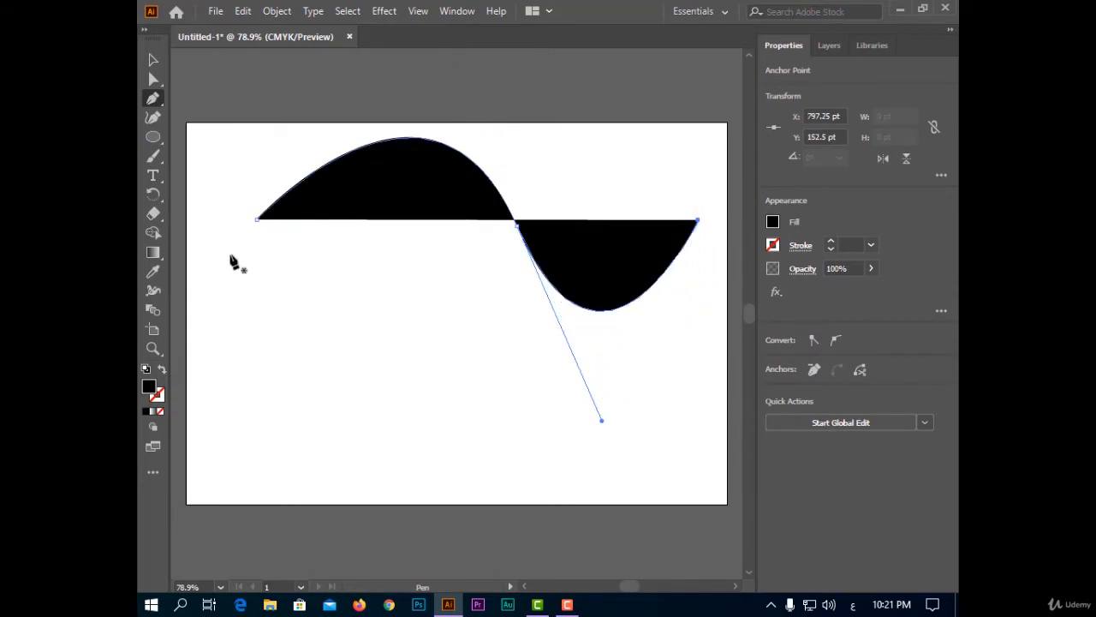
- Remove the wave path's fill and give it a dark blue stroke
left_click(773, 222)
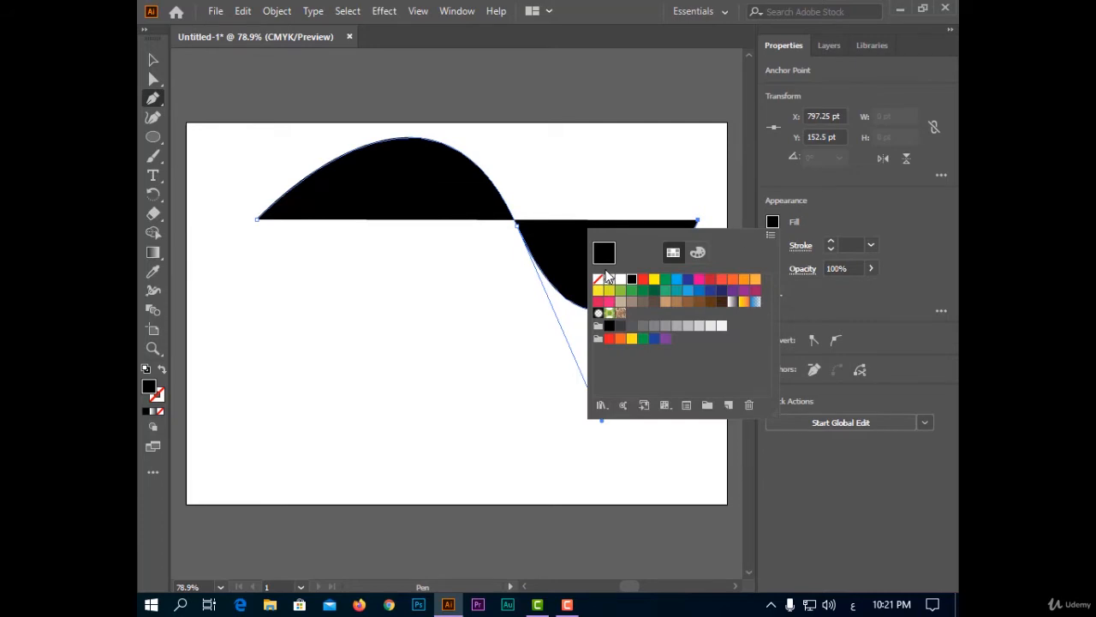
left_click(598, 279)
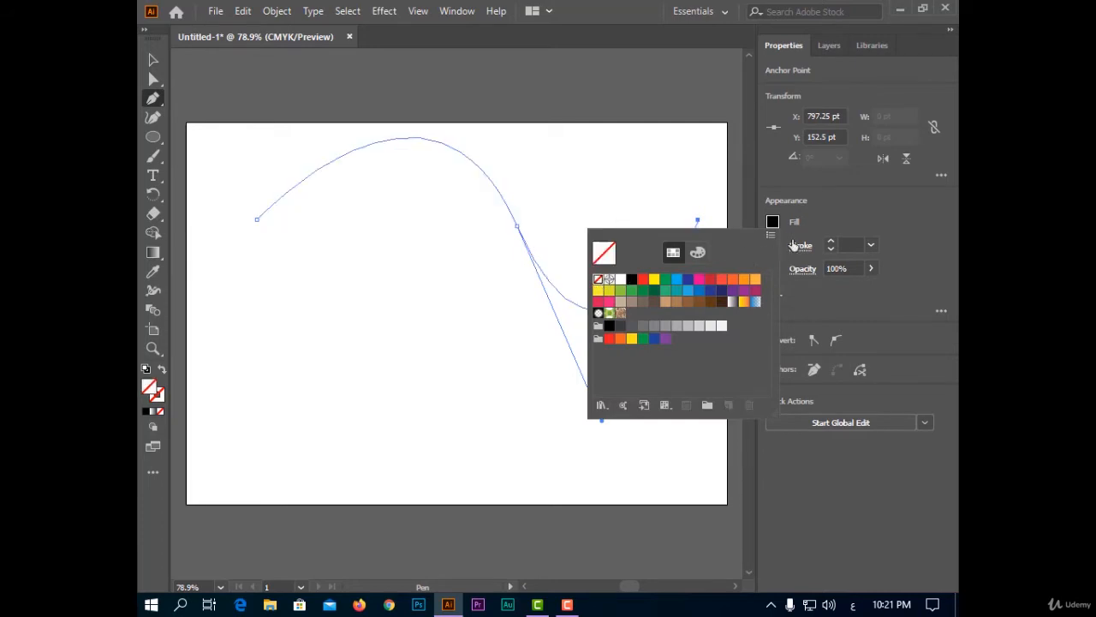
left_click(687, 282)
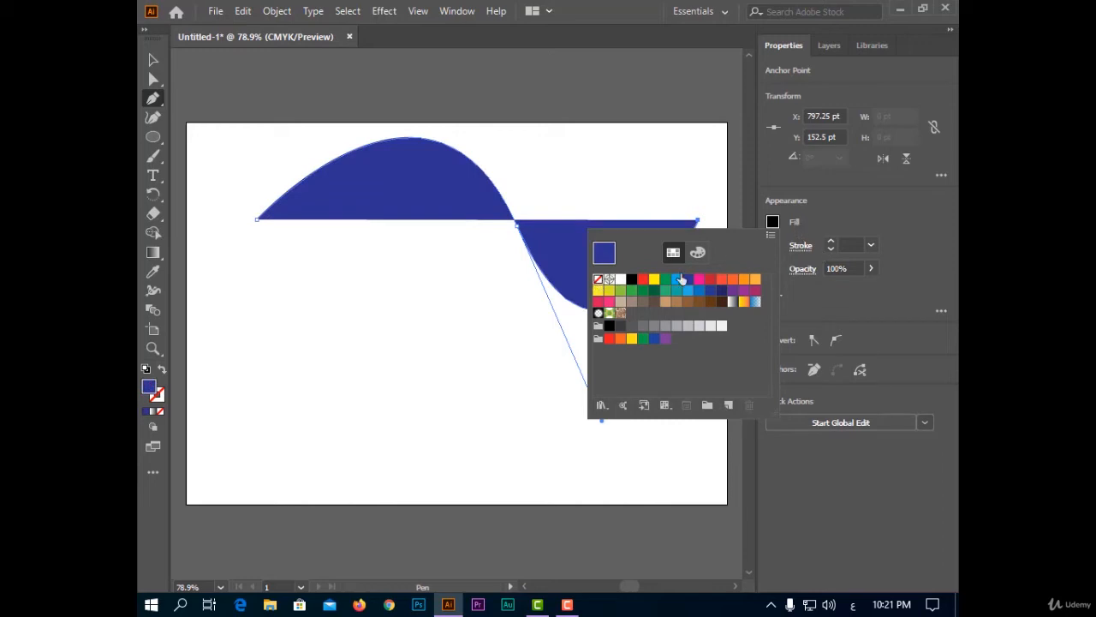
left_click(598, 279)
left_click(773, 249)
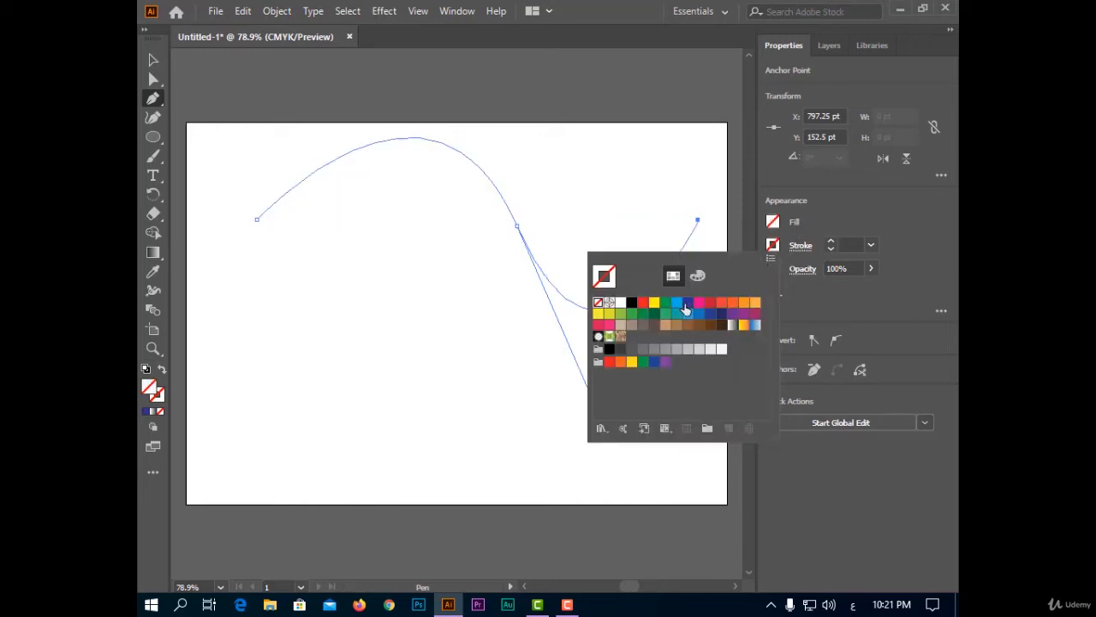
left_click(684, 304)
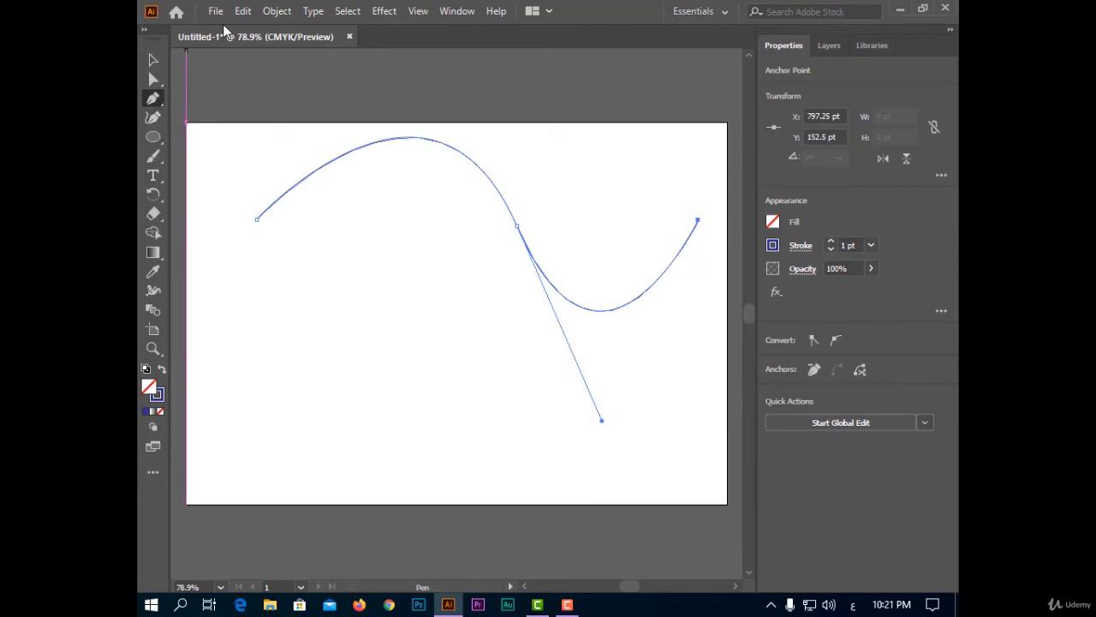
left_click(242, 10)
left_click(372, 88)
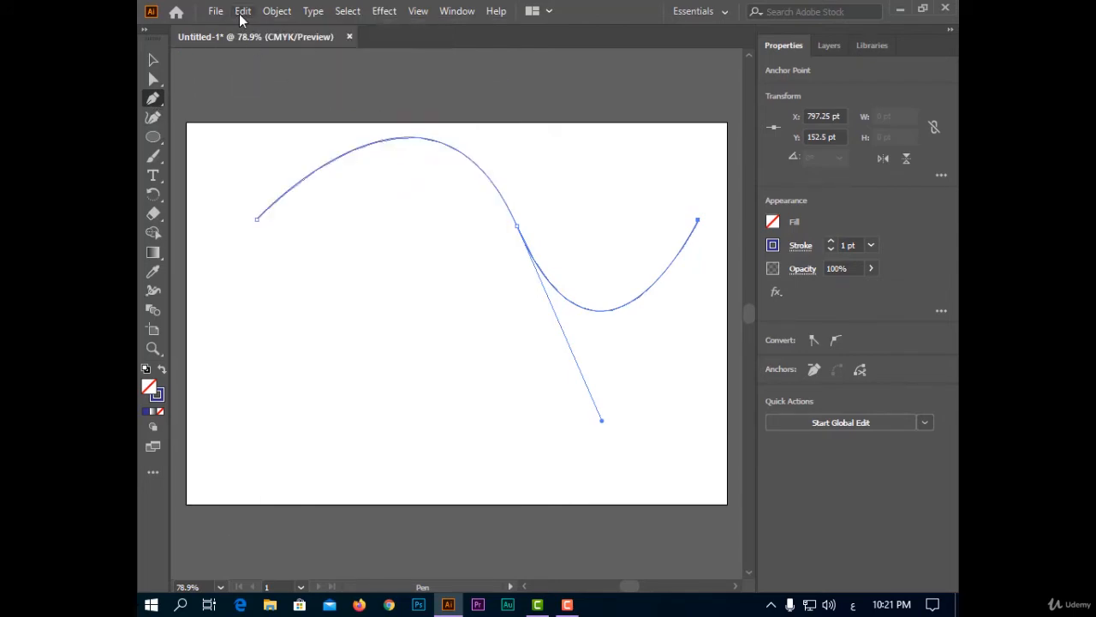
left_click(240, 15)
left_click(284, 108)
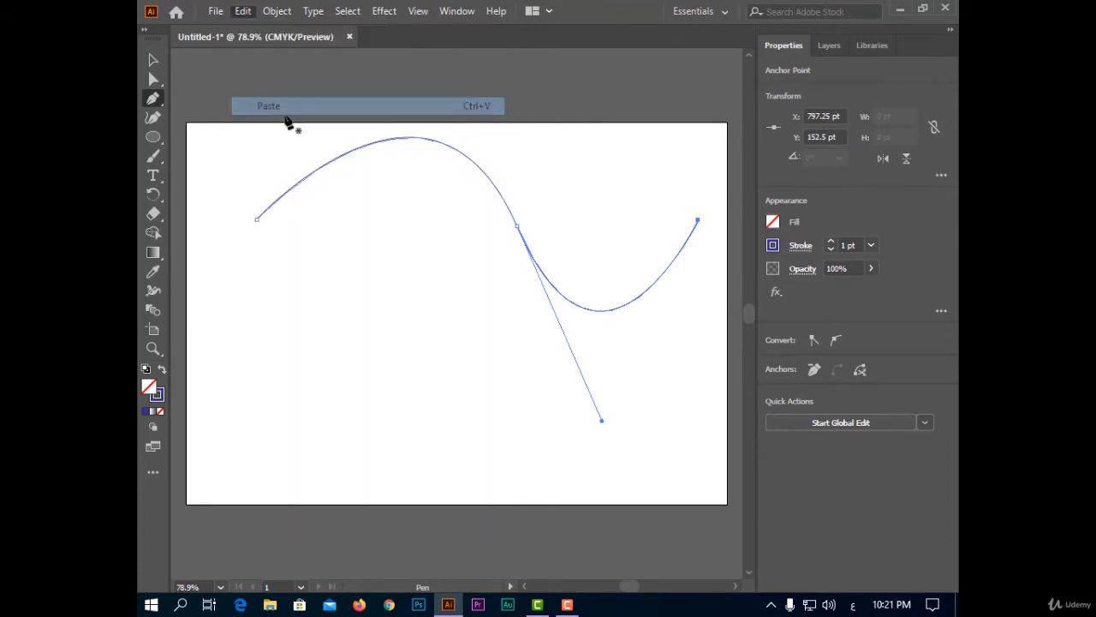
left_click(526, 388)
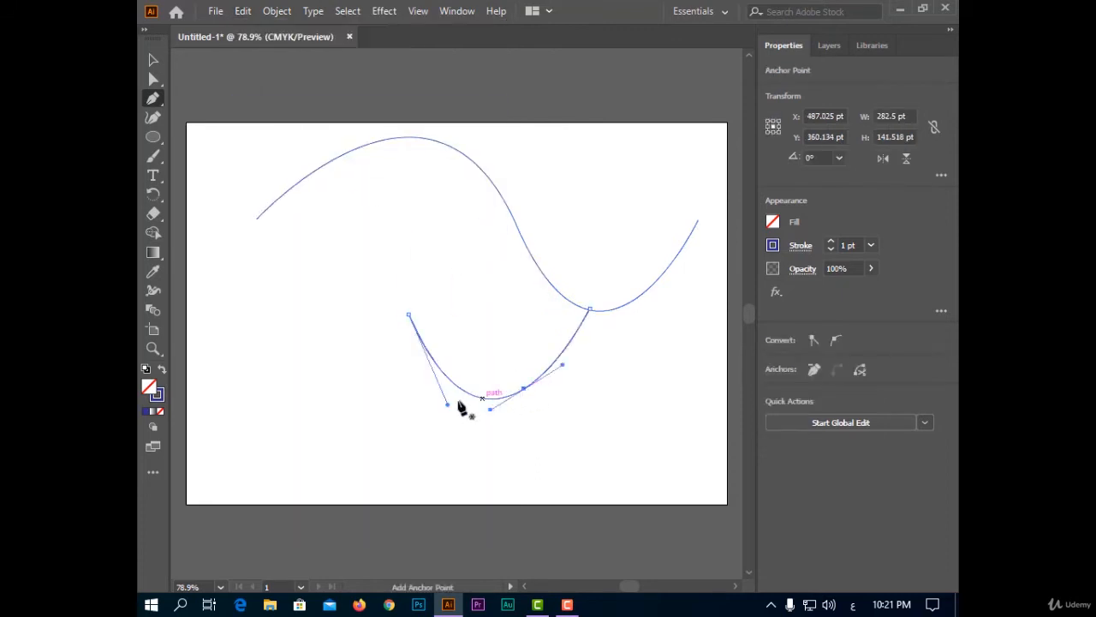
key("Delete")
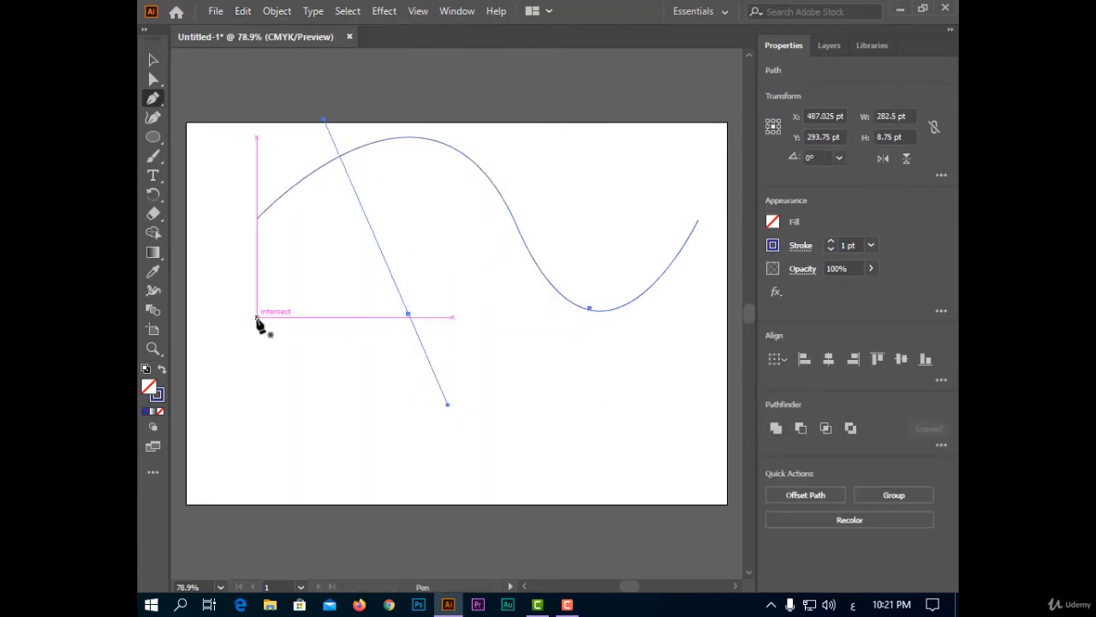
left_click(154, 60)
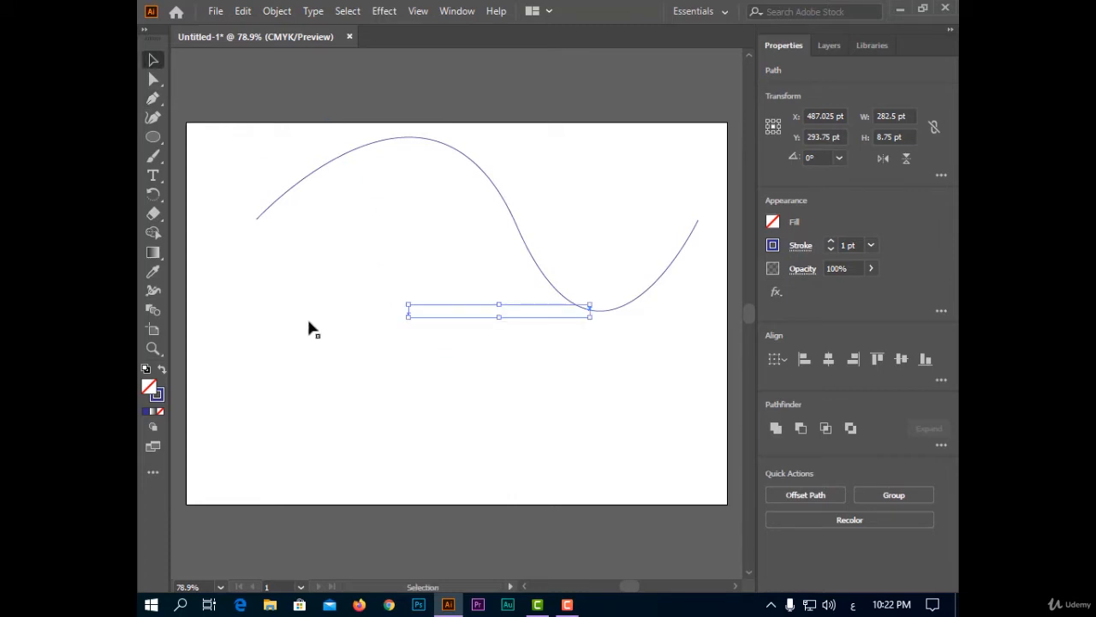
left_click(313, 330)
- Select the whole wave path, copy it and paste a duplicate below the original
left_click_drag(257, 297, 690, 203)
left_click(242, 10)
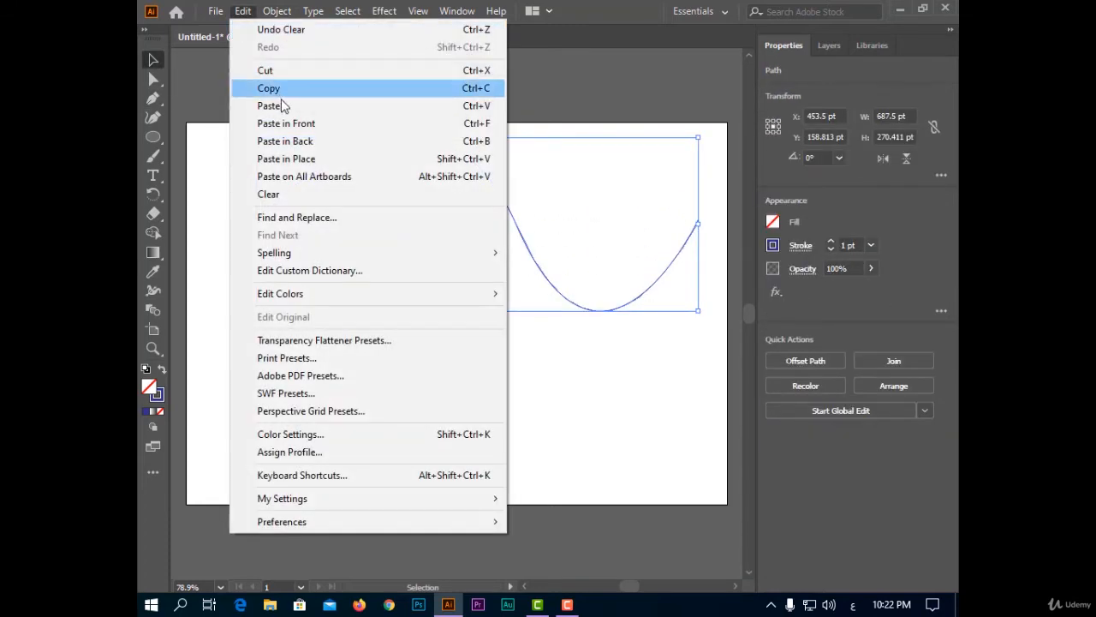
left_click(281, 91)
left_click(243, 10)
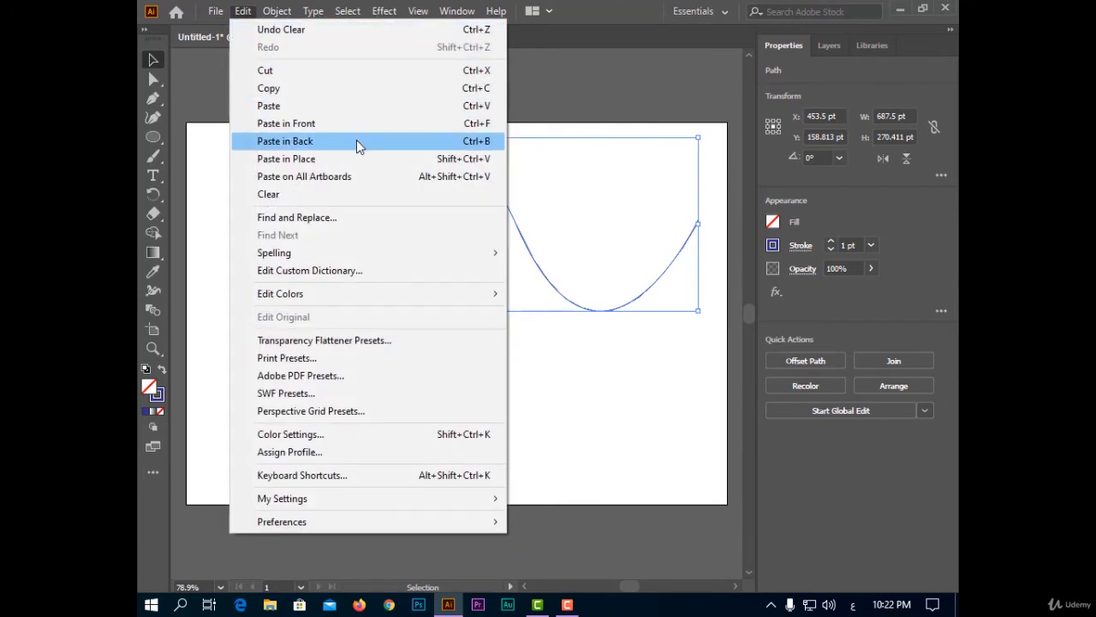
left_click(351, 122)
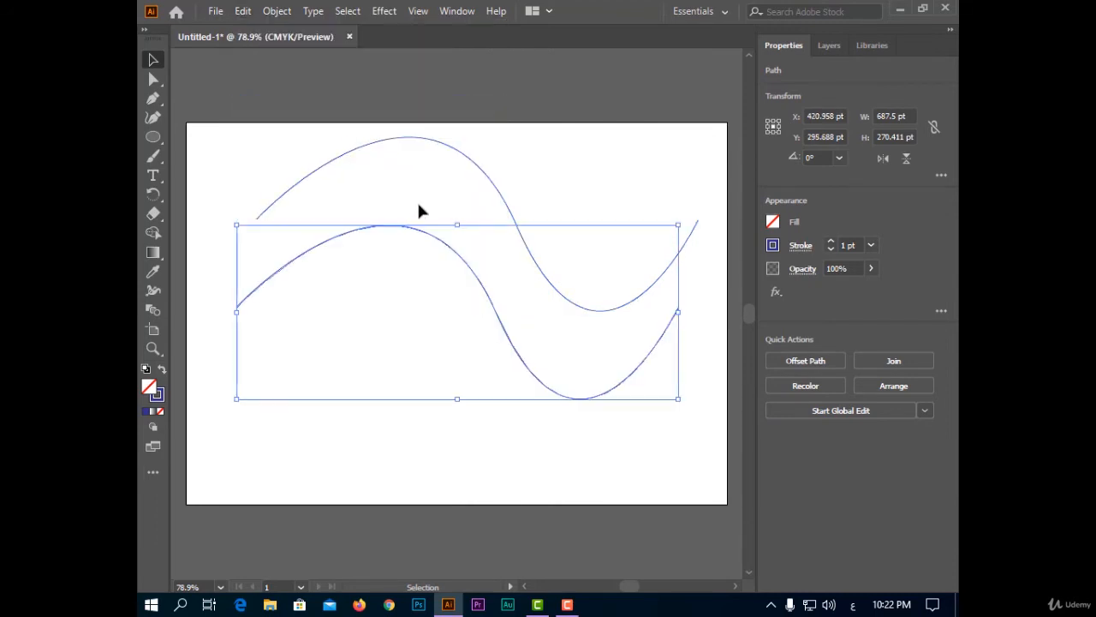
- Nudge the pasted wave about 17 pt to the right and 2 pt down
key("Down")
key("Right")
key("Right")
key("Right")
key("Right")
key("Right")
key("Right")
key("Right")
key("Right")
key("Right")
key("Right")
key("Right")
key("Right")
key("Right")
key("Right")
key("Right")
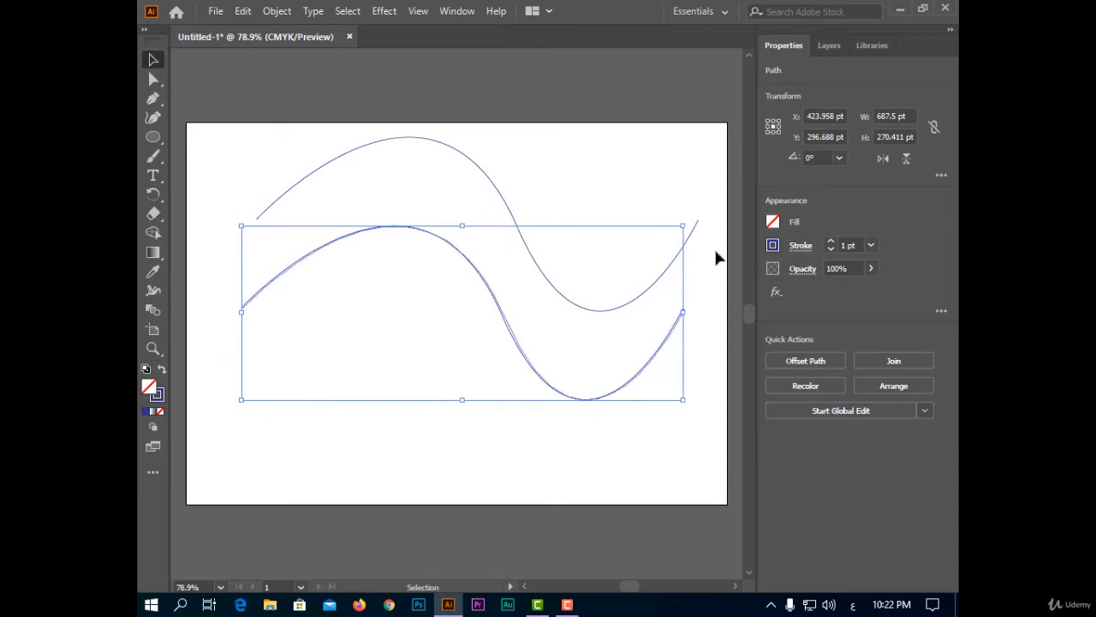
- Give the lower wave a light blue stroke and blend it with the upper dark blue wave using the Blend tool
left_click(772, 246)
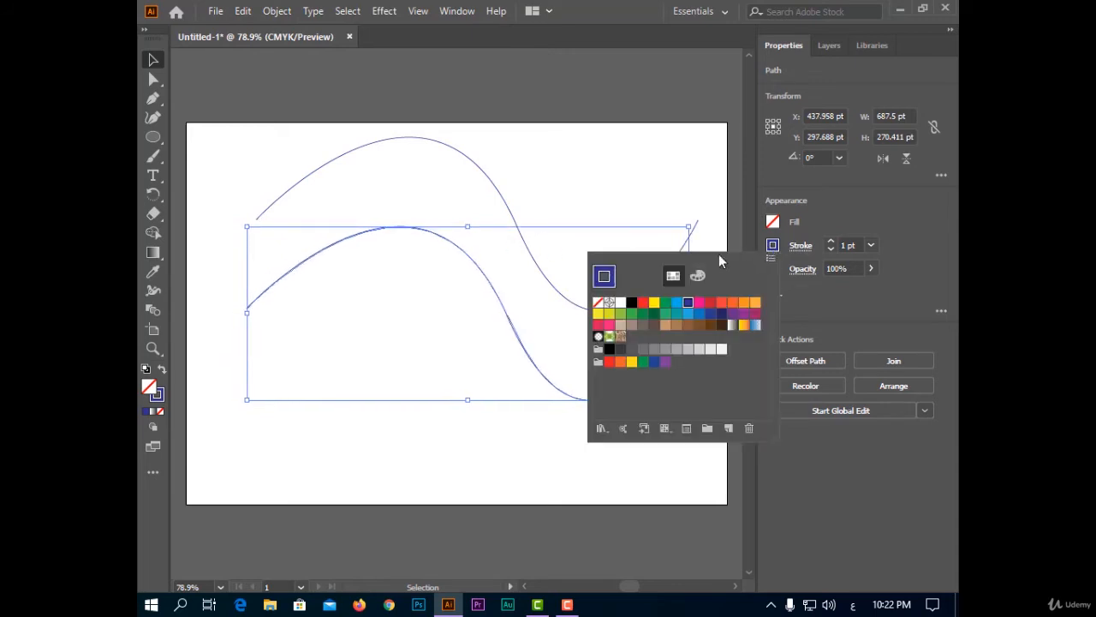
left_click(689, 313)
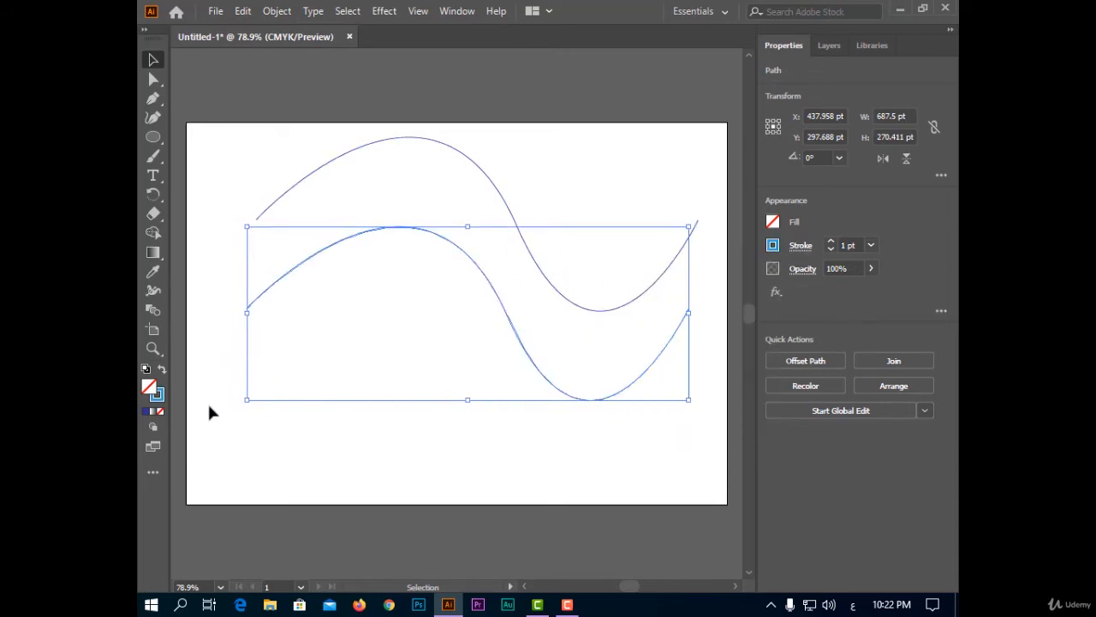
left_click(158, 313)
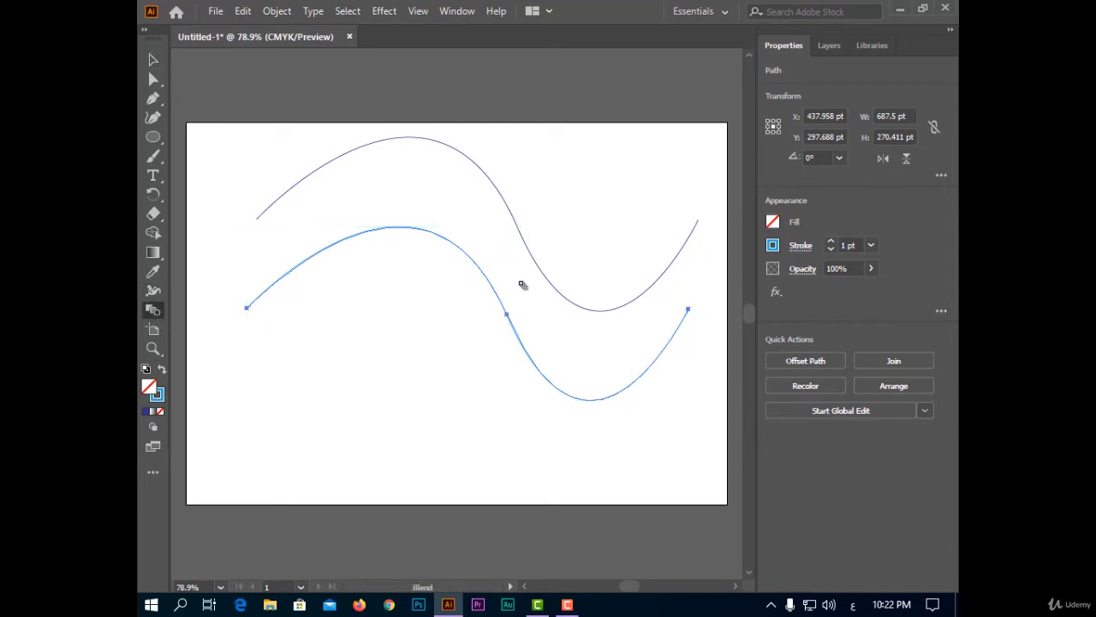
left_click(491, 288)
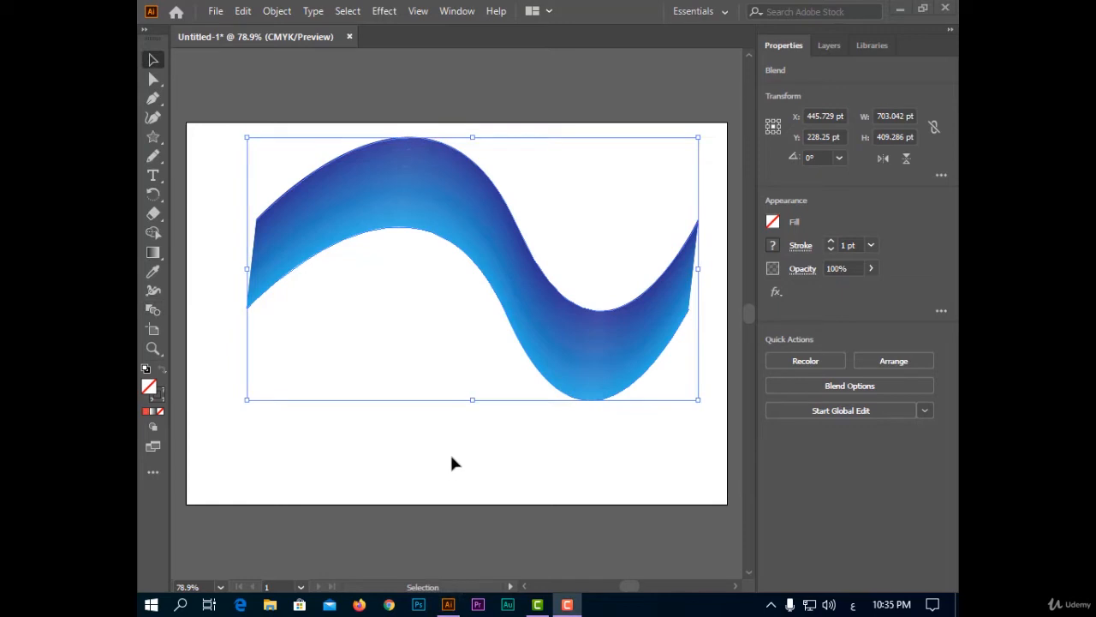
- Delete the blue wave blend from the artboard
left_click_drag(405, 446, 614, 315)
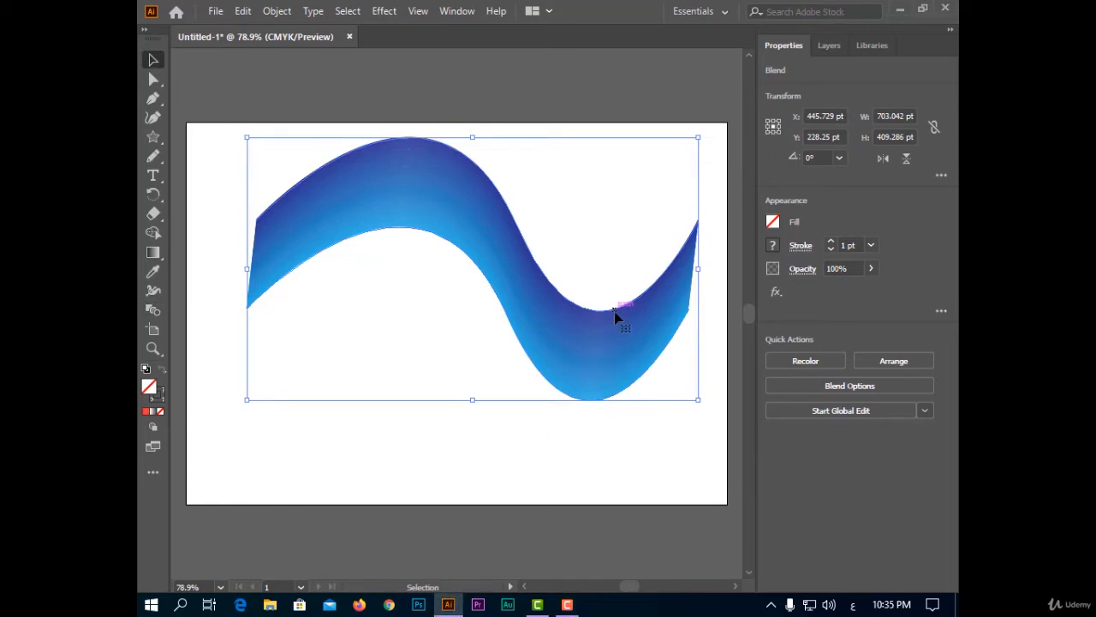
key("Delete")
- Draw an ellipse about 272.5 × 330 pt in the middle of the artboard and fill it with orange-red
left_click(153, 137)
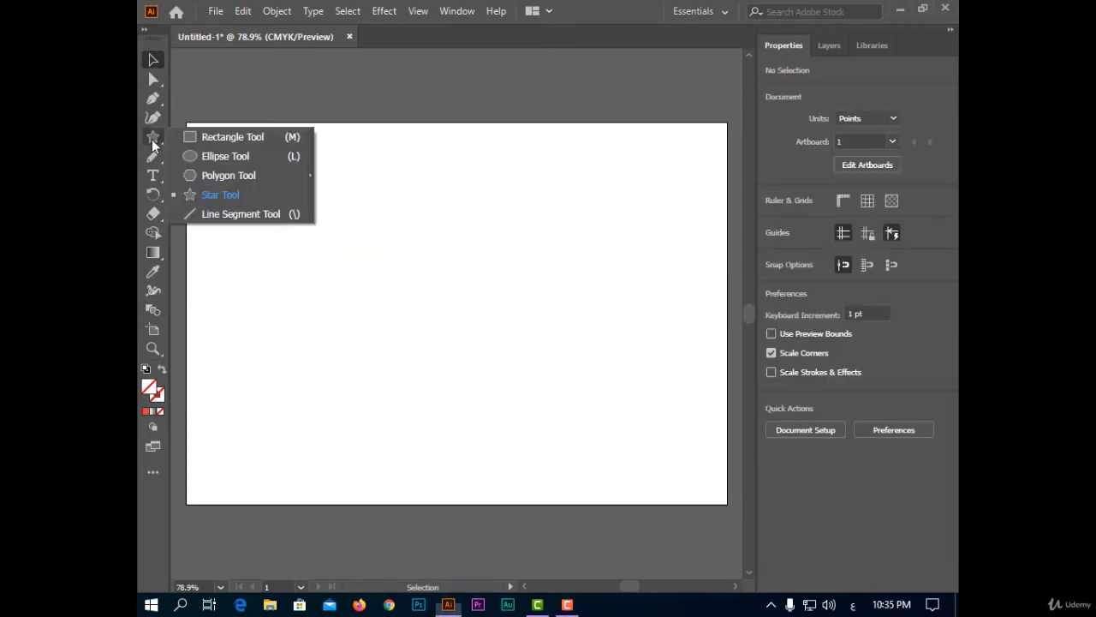
left_click(211, 155)
mouse_move(382, 211)
left_mouse_down()
mouse_move(513, 416)
mouse_move(553, 408)
mouse_move(557, 422)
left_mouse_up()
left_click(774, 245)
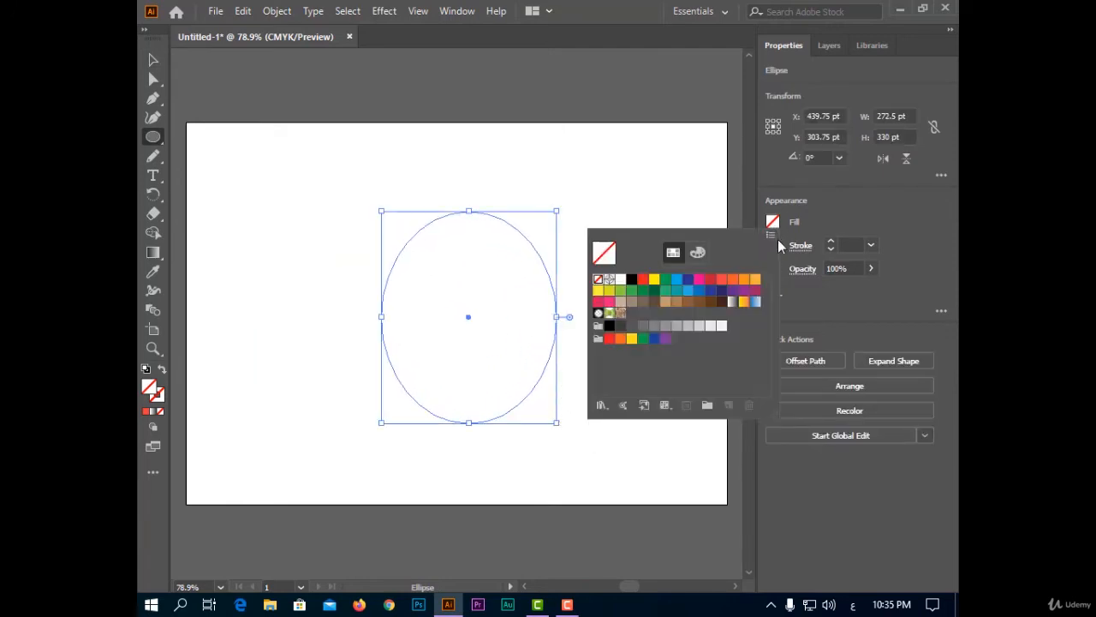
left_click(727, 280)
- Draw a triangle about 130 × 113 pt inside the ellipse with the Star tool and fill it with light orange
left_click(154, 139)
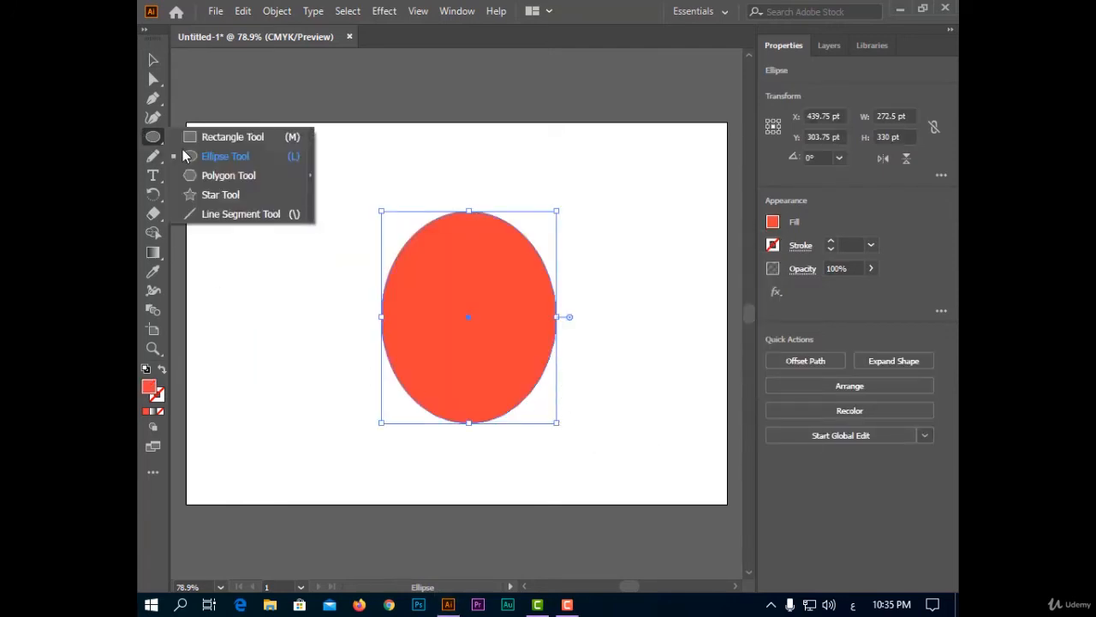
left_click(236, 194)
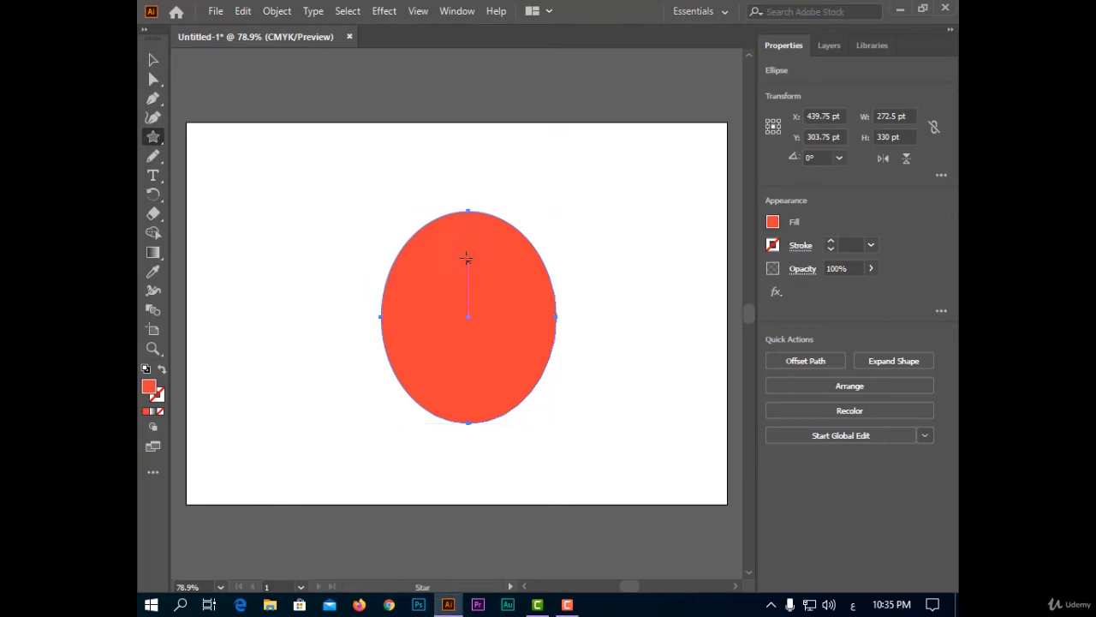
mouse_move(466, 257)
left_mouse_down()
mouse_move(514, 330)
mouse_move(508, 257)
mouse_move(494, 267)
left_mouse_up()
left_click_drag(471, 239, 479, 305)
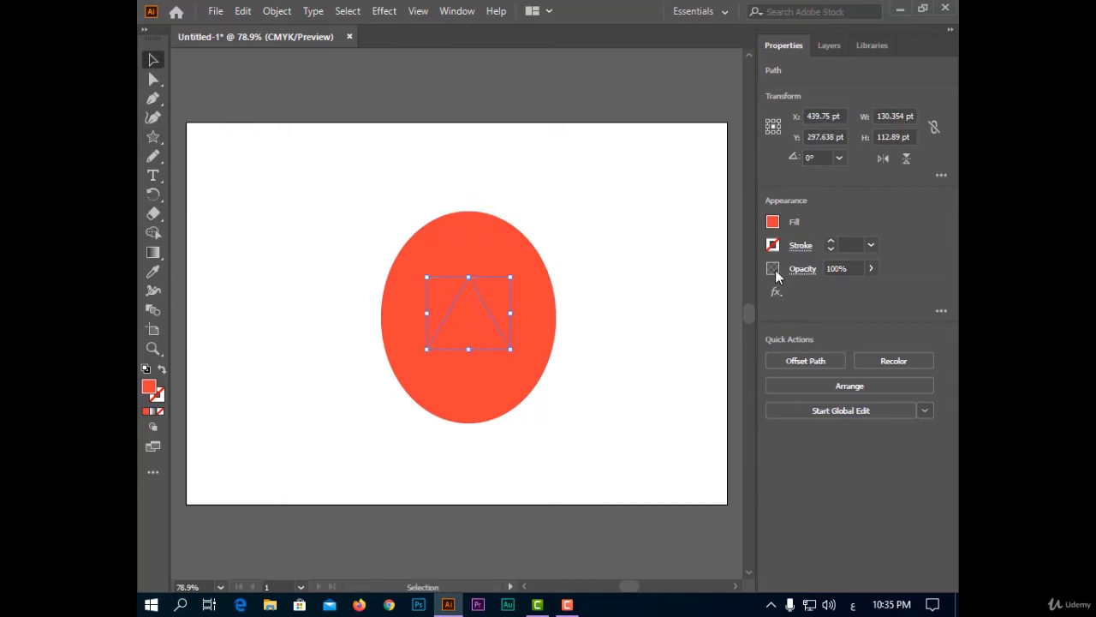
left_click(773, 224)
left_click(758, 285)
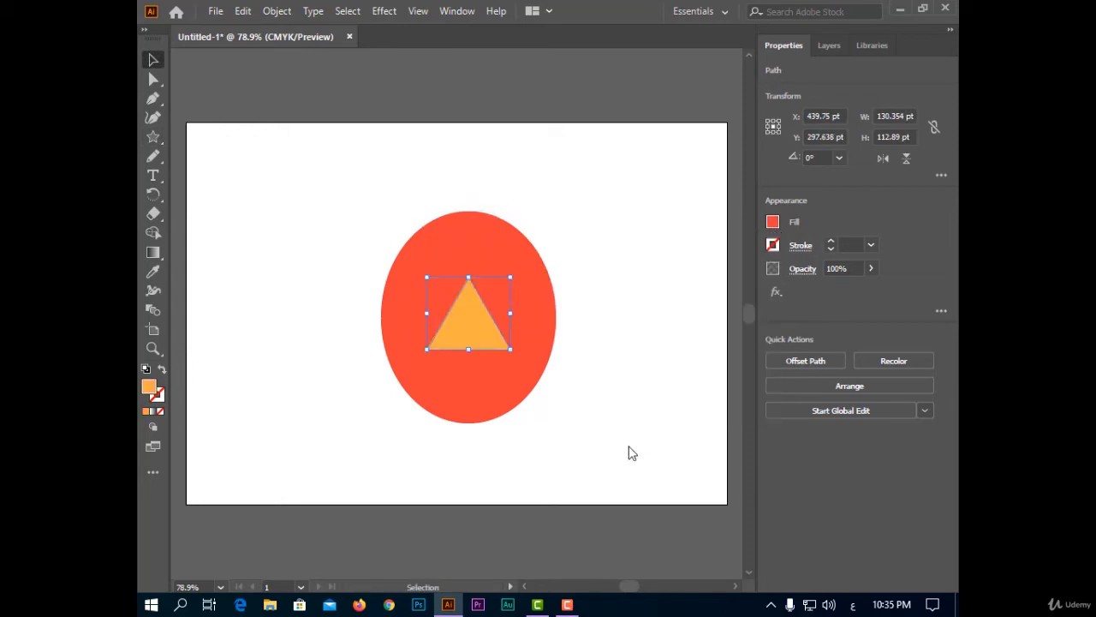
- Blend the light orange triangle with the orange-red ellipse using the Blend tool
left_click(155, 312)
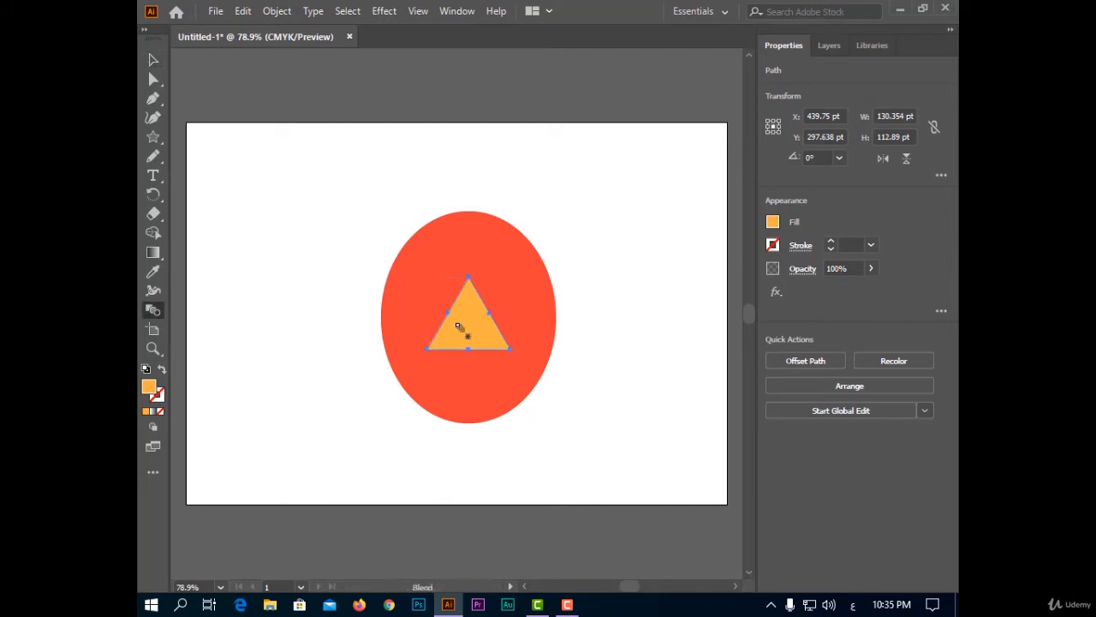
left_click(468, 335)
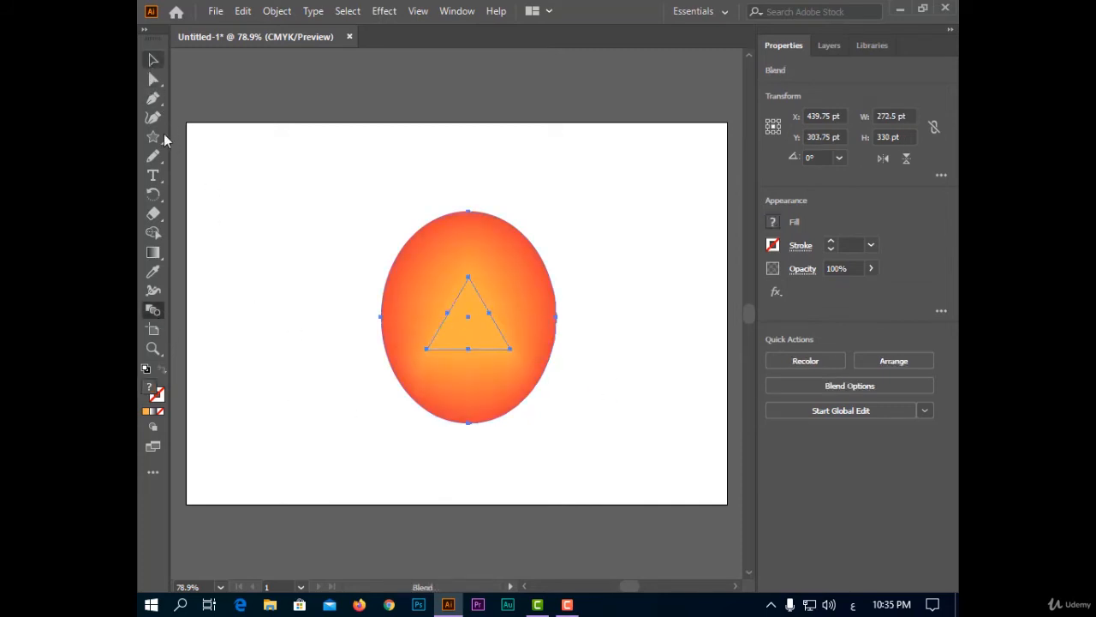
- Switch the triangle-ellipse blend's spacing to Specified Steps, previewing 80 and 50 before applying 20
double_click(153, 310)
left_click_drag(773, 101, 742, 92)
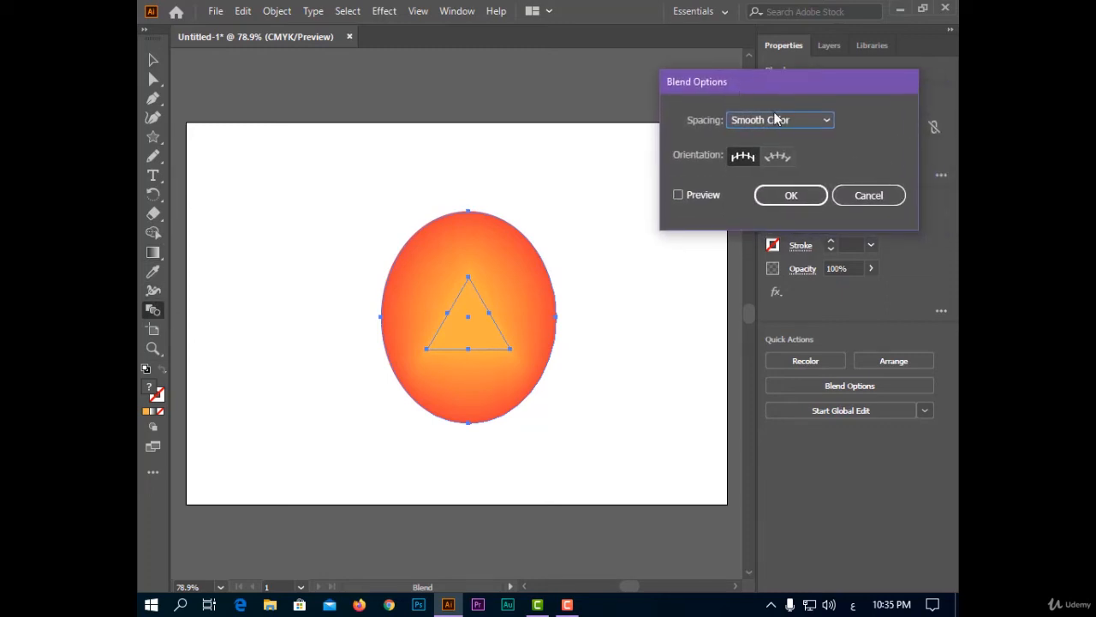
left_click(800, 120)
left_click(794, 156)
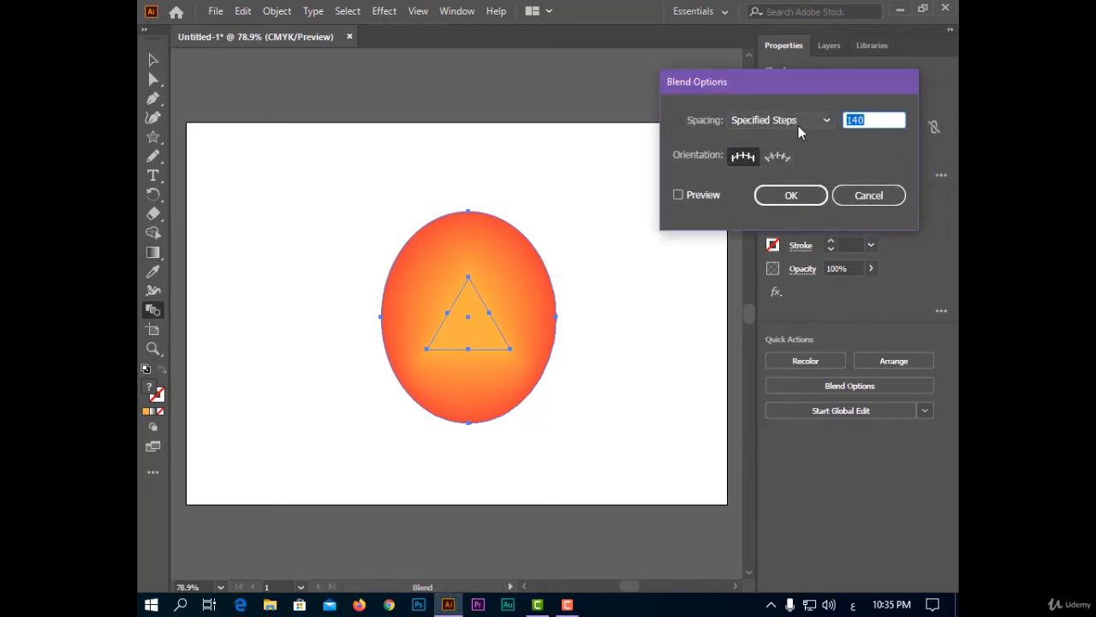
type("80")
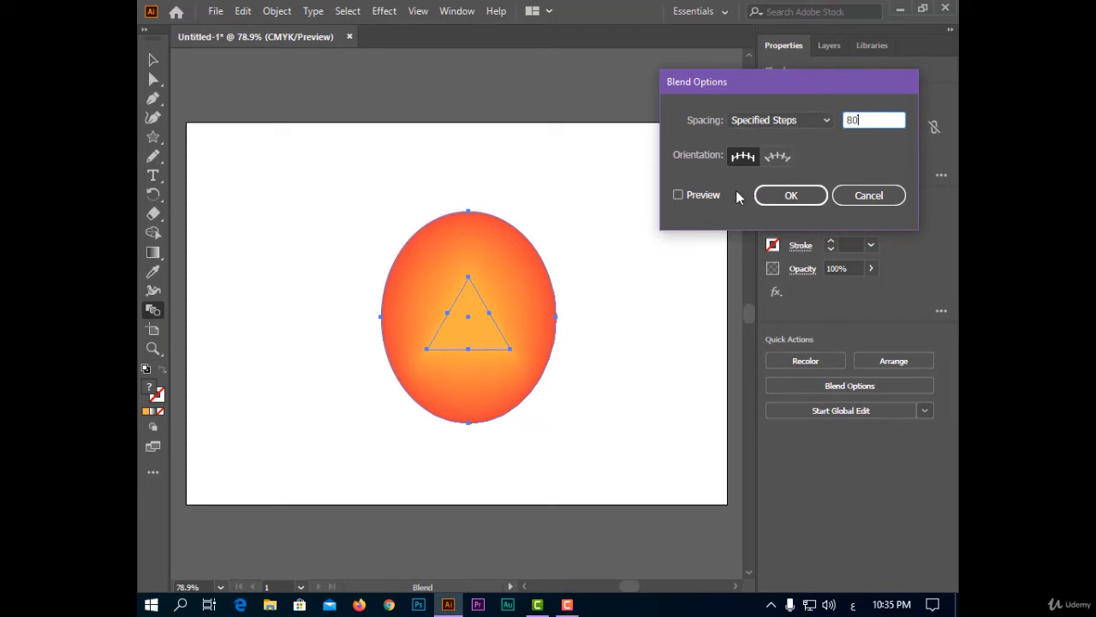
left_click(872, 119)
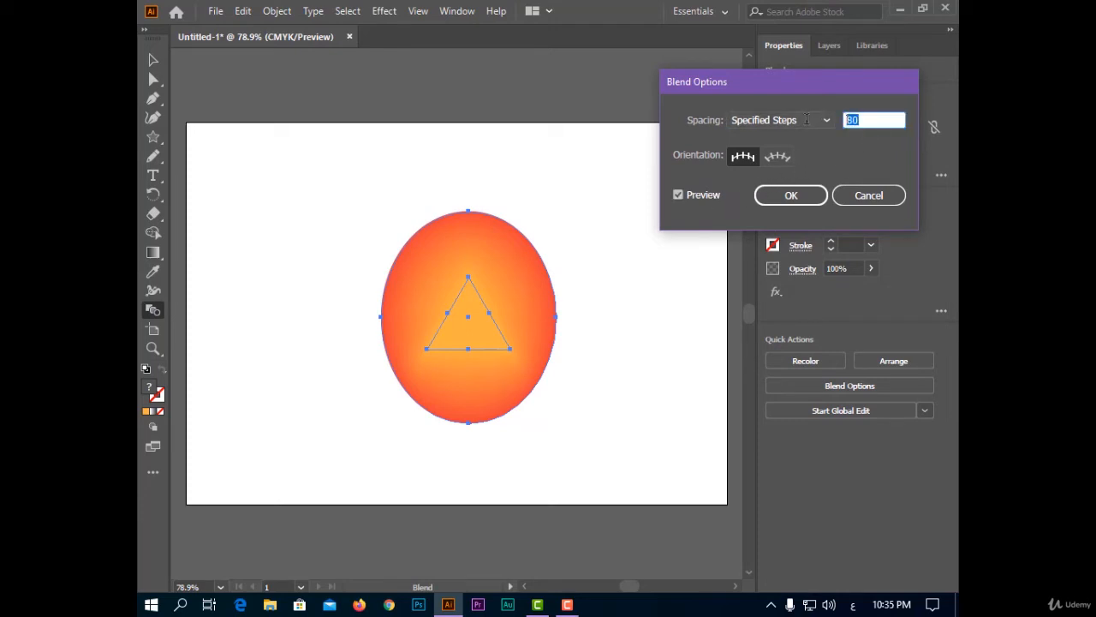
type("50")
left_click(711, 195)
left_click(712, 196)
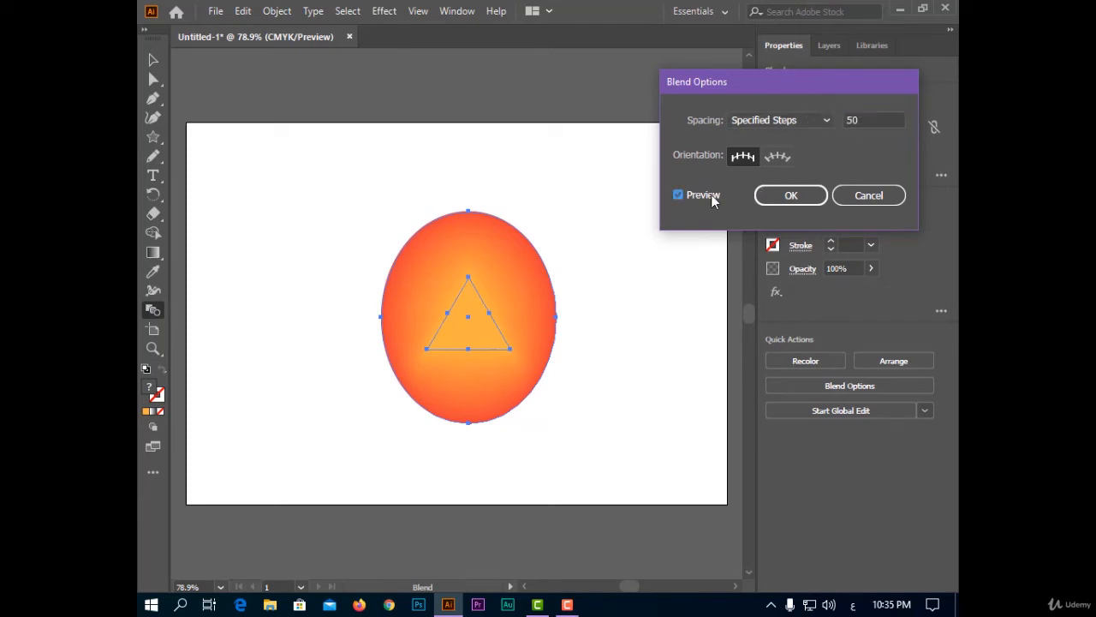
left_click_drag(870, 120, 844, 120)
type("20")
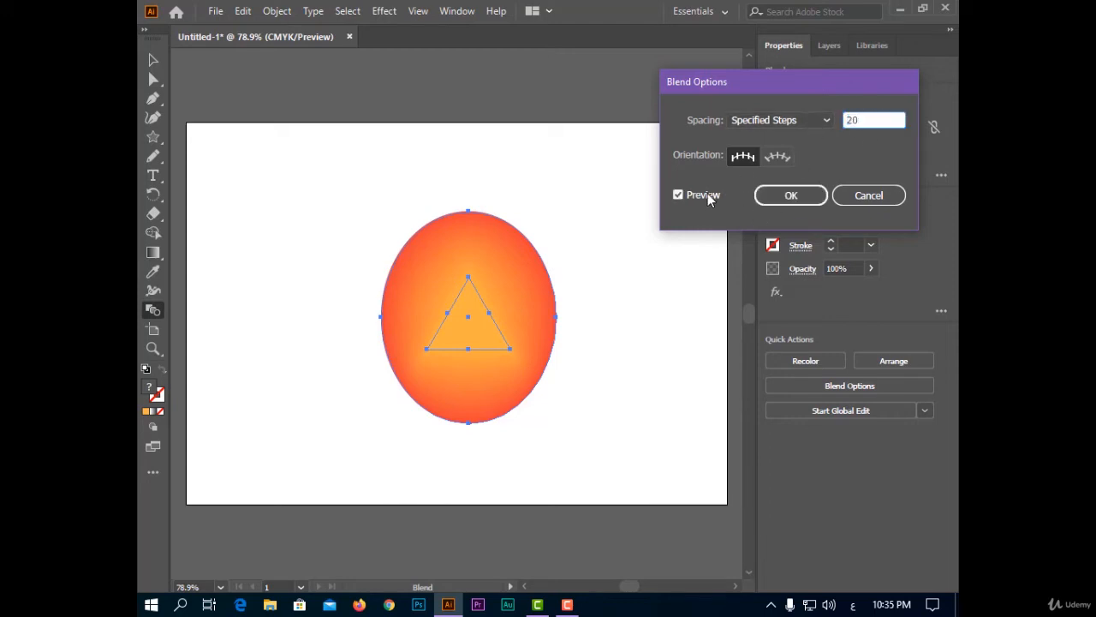
left_click(783, 195)
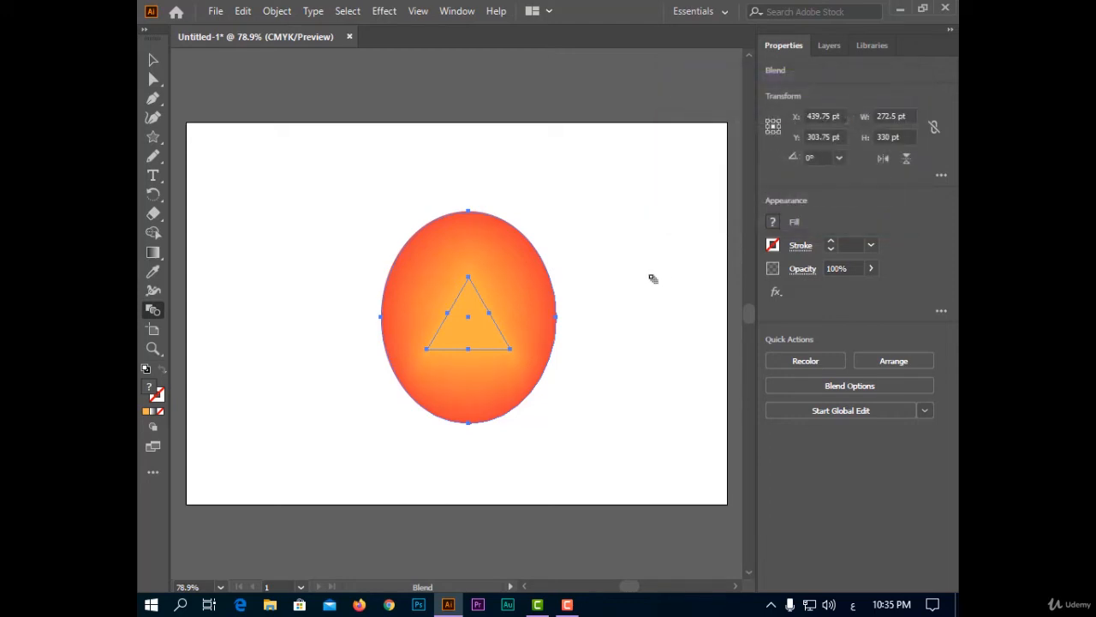
- Move the triangle-ellipse blend up the artboard and shift the triangle slightly within the ellipse using direct selection
left_click(153, 60)
left_click(524, 443)
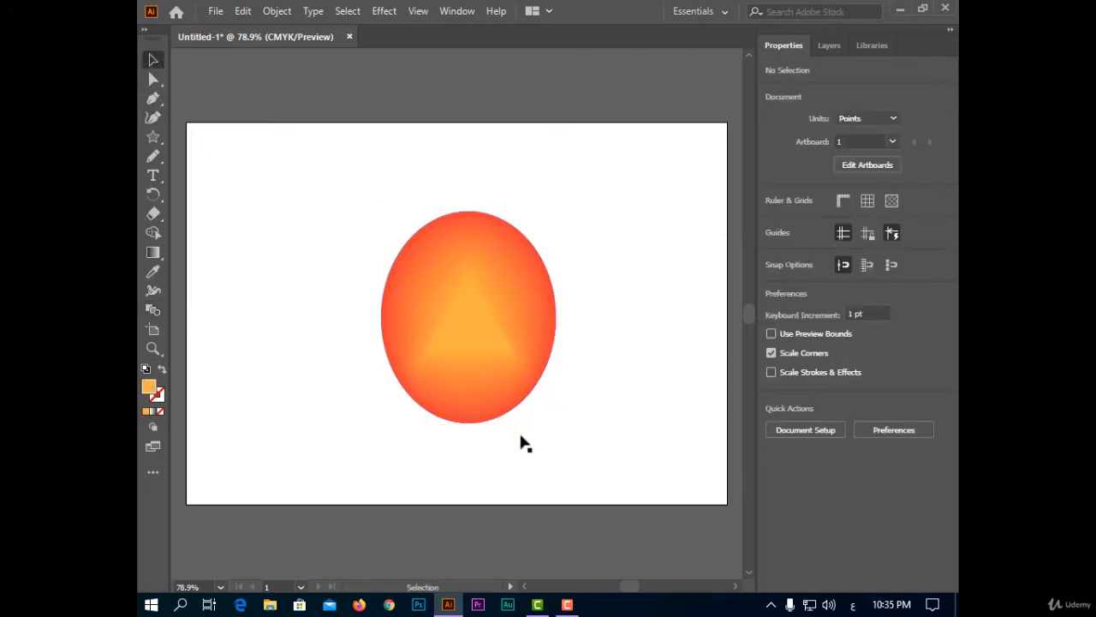
left_click_drag(494, 340, 483, 306)
left_click(153, 81)
left_click(569, 406)
left_click(591, 417)
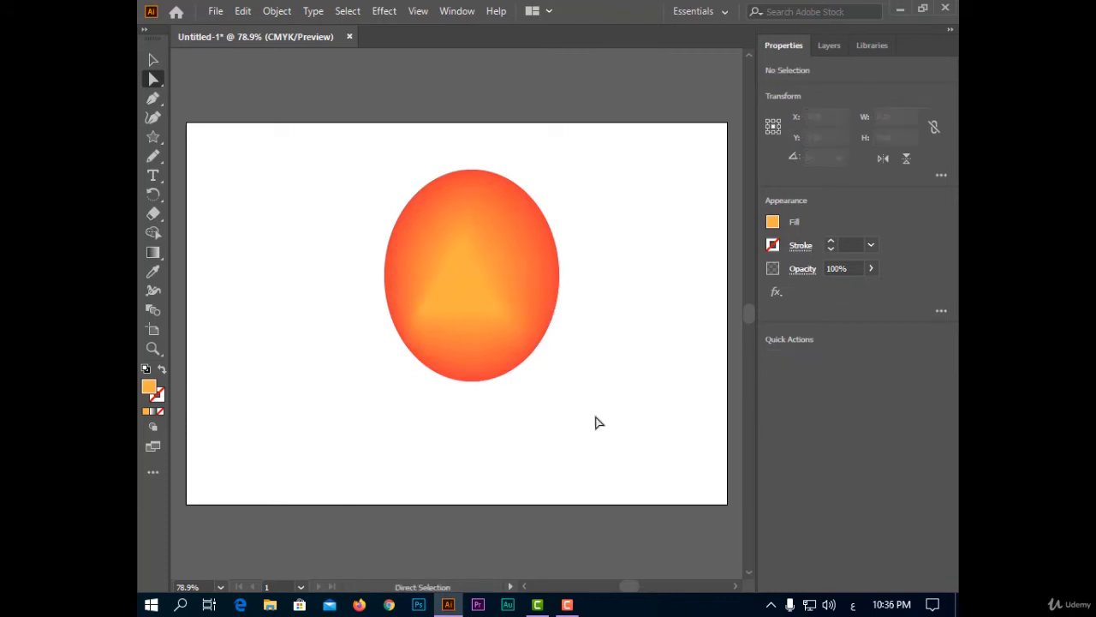
key("v")
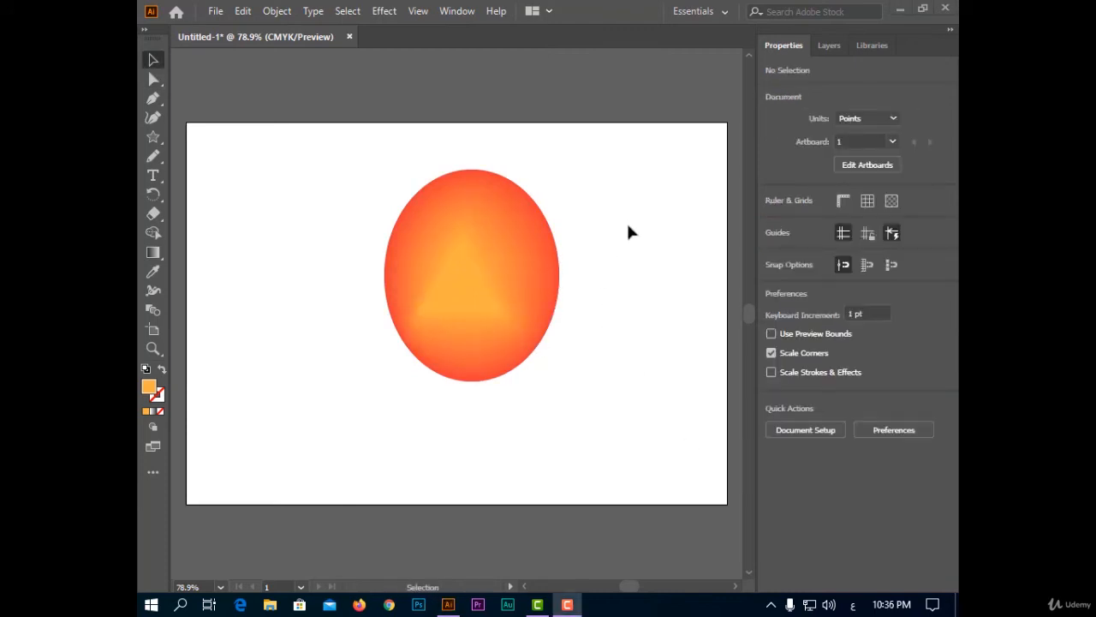
- Delete the triangle-ellipse blend and draw two small ellipses side by side near the artboard's lower edge, the right one about 47.5 × 58.75 pt
left_click(485, 303)
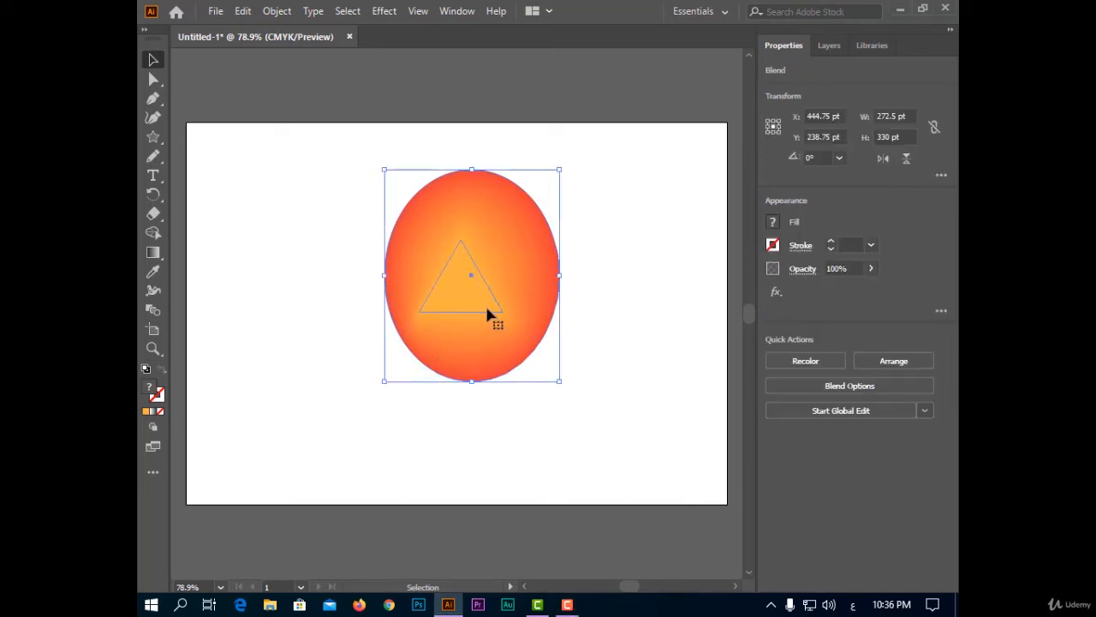
key("Delete")
left_click_drag(156, 141, 226, 156)
left_click_drag(311, 445, 343, 481)
left_click_drag(524, 435, 558, 473)
- Fill the right small ellipse with the yellow-to-orange gradient swatch
left_click(773, 222)
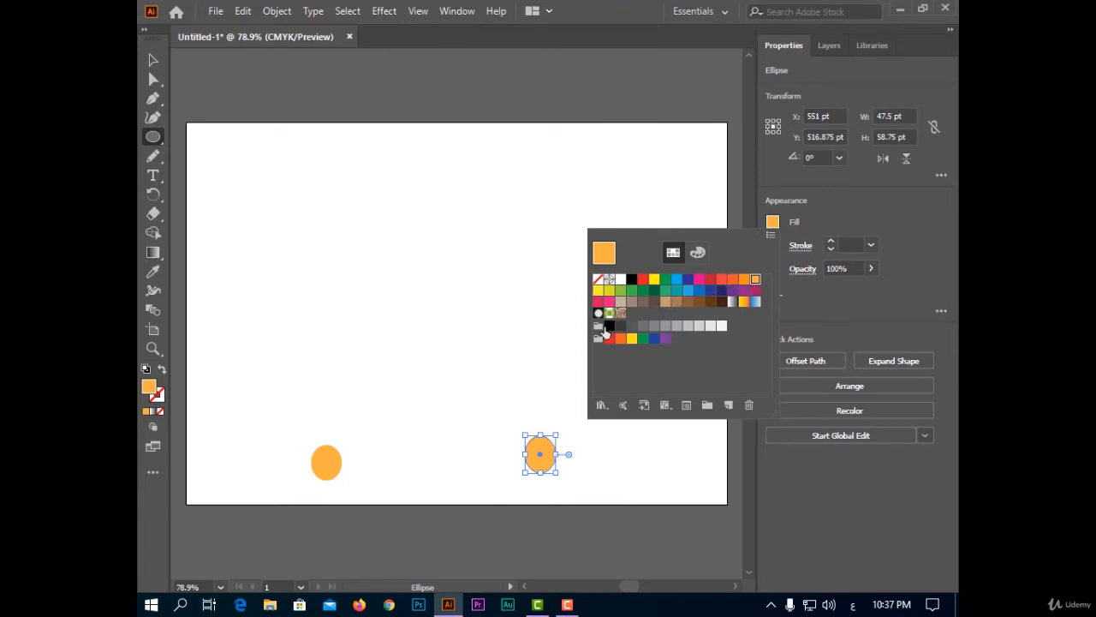
left_click(744, 303)
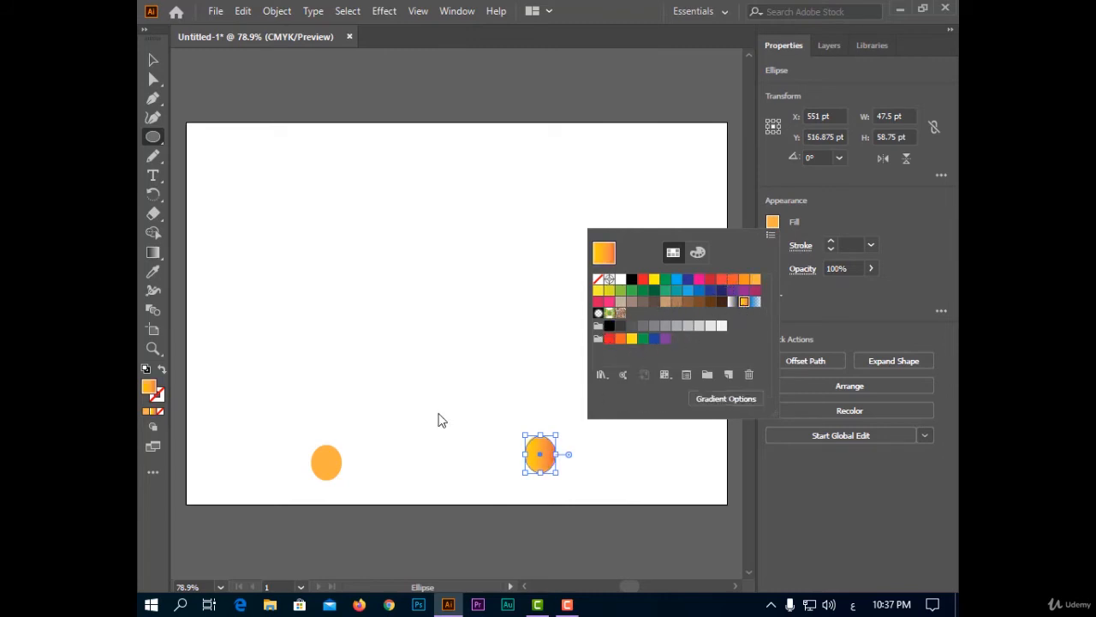
left_click(332, 463)
left_click(558, 374)
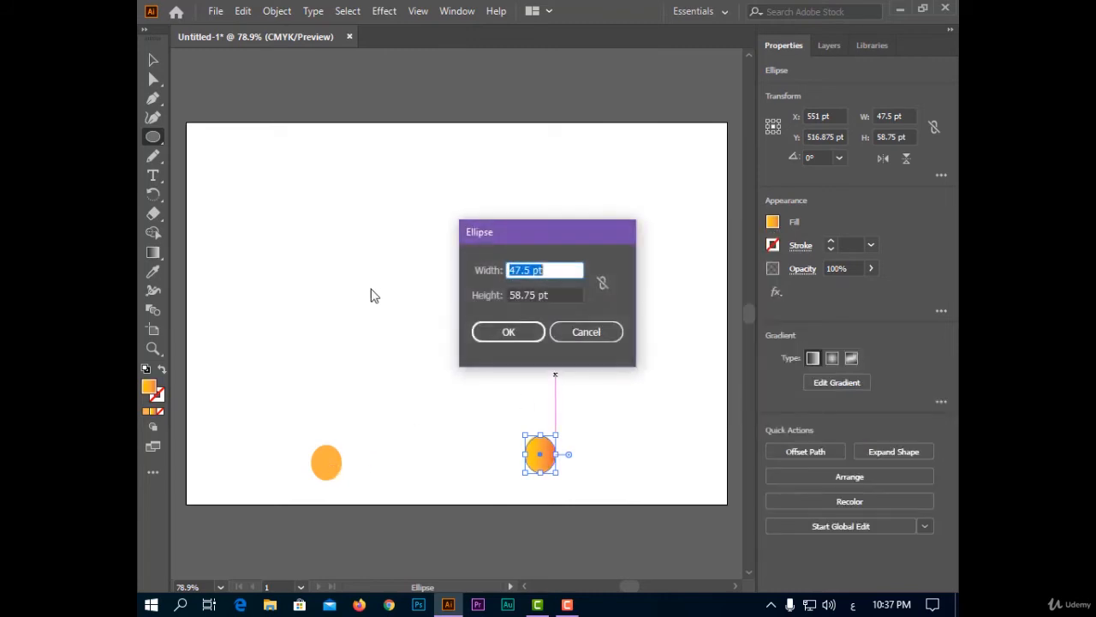
left_click(605, 333)
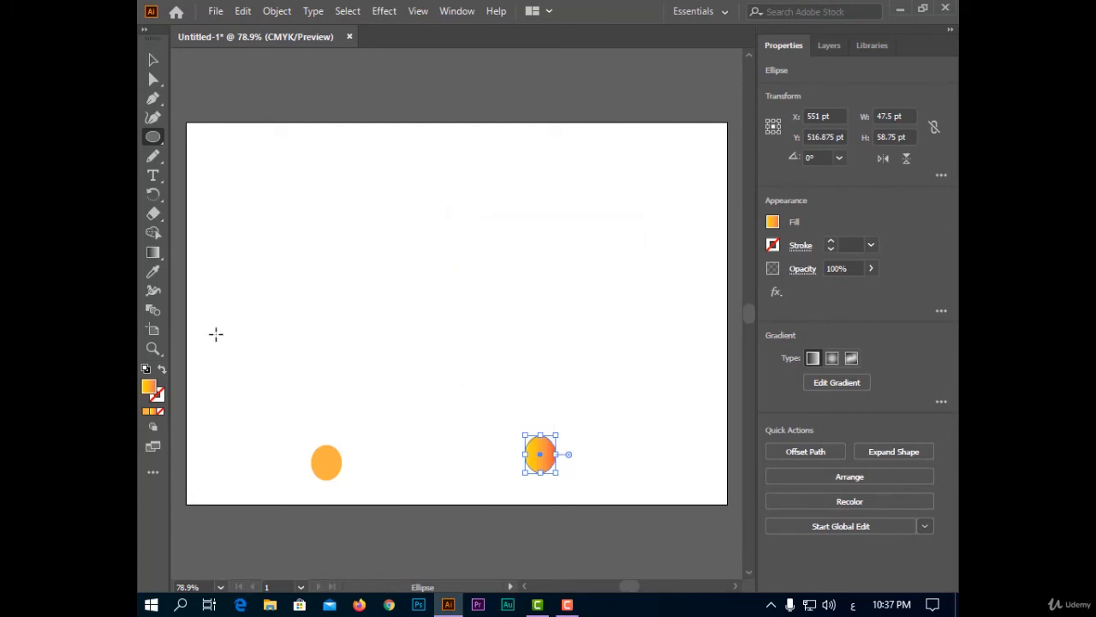
- Blend the two small ellipses with the Blend tool and set the spacing to 100 specified steps
left_click(152, 308)
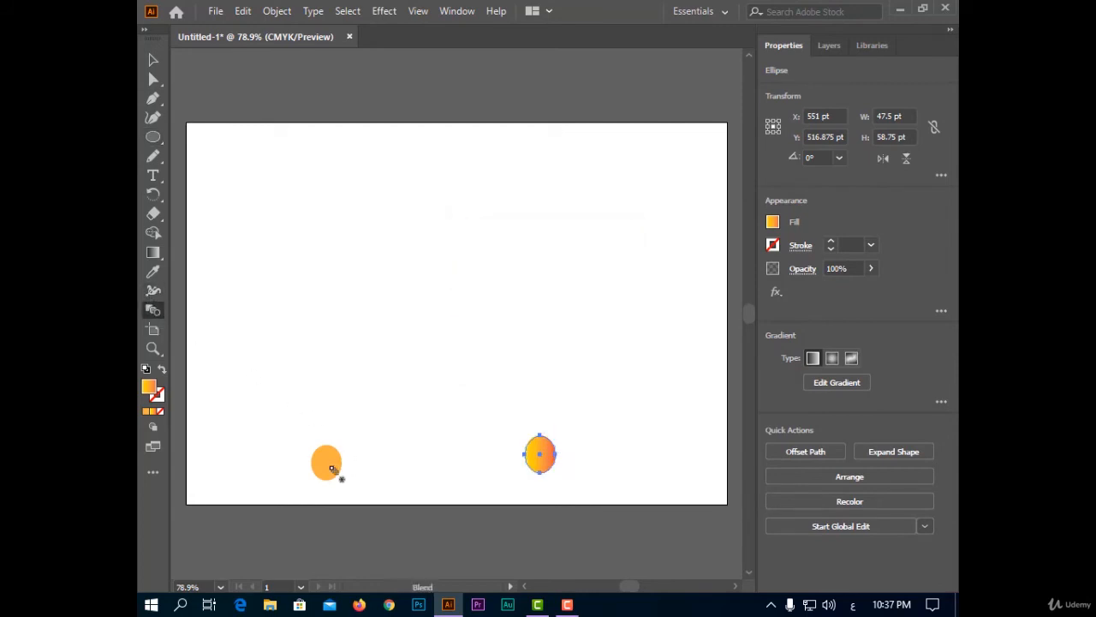
left_click(536, 463)
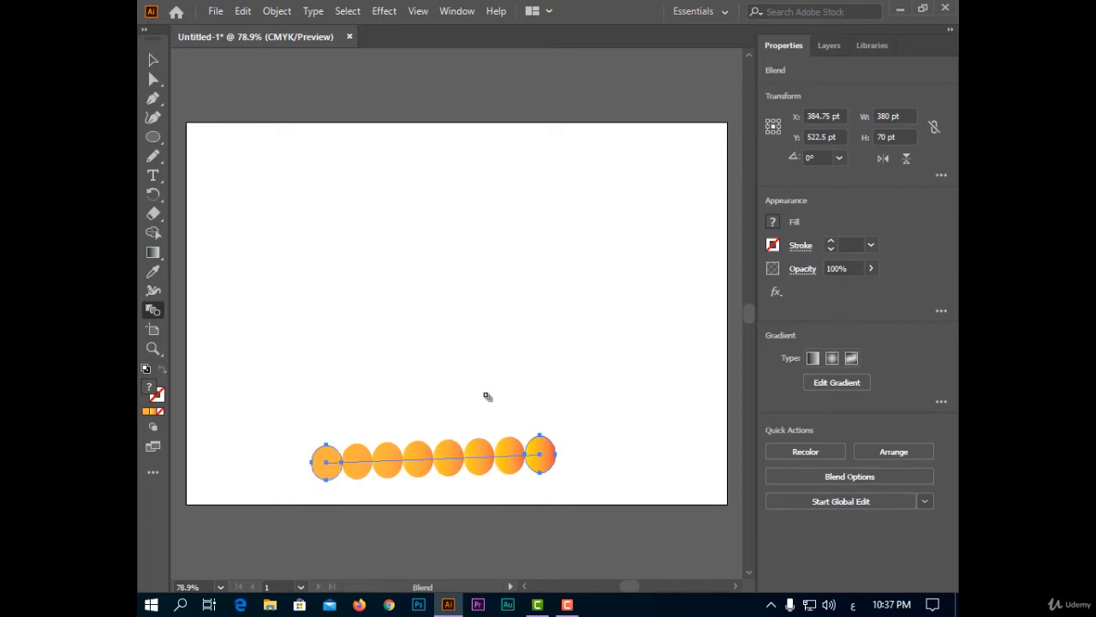
double_click(152, 310)
left_click(785, 124)
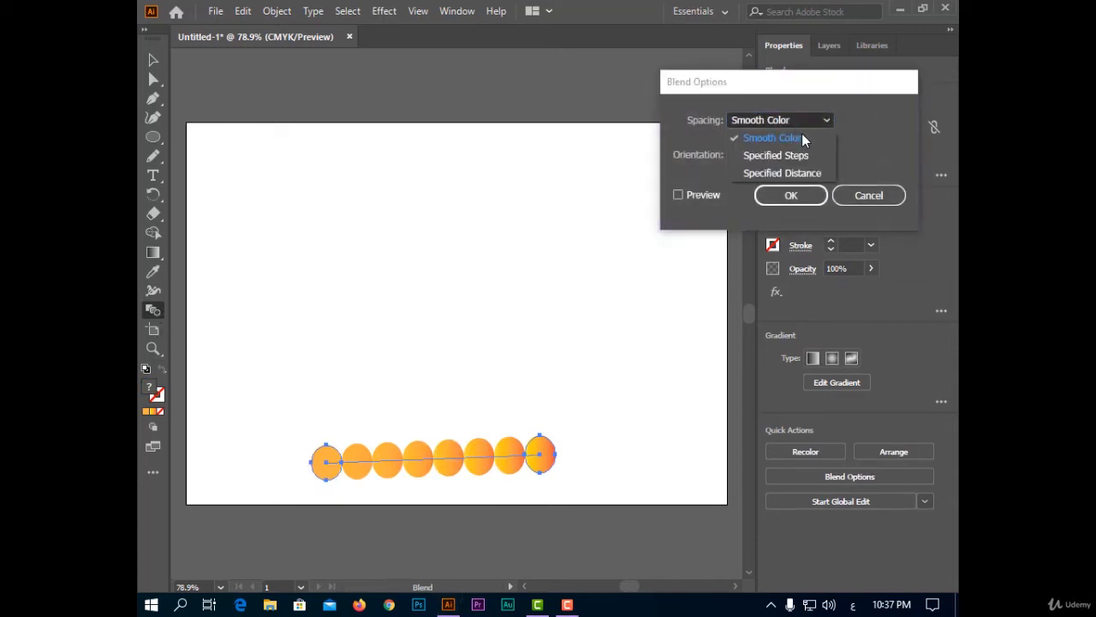
left_click(801, 135)
left_click(804, 126)
left_click(809, 154)
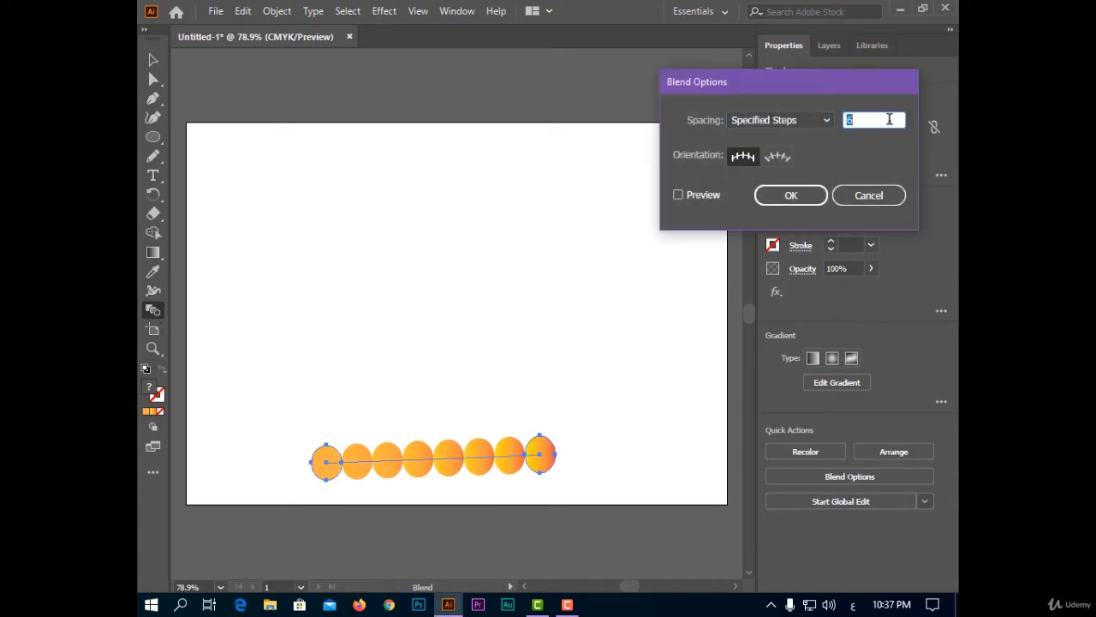
type("100")
key("Tab")
left_click(706, 198)
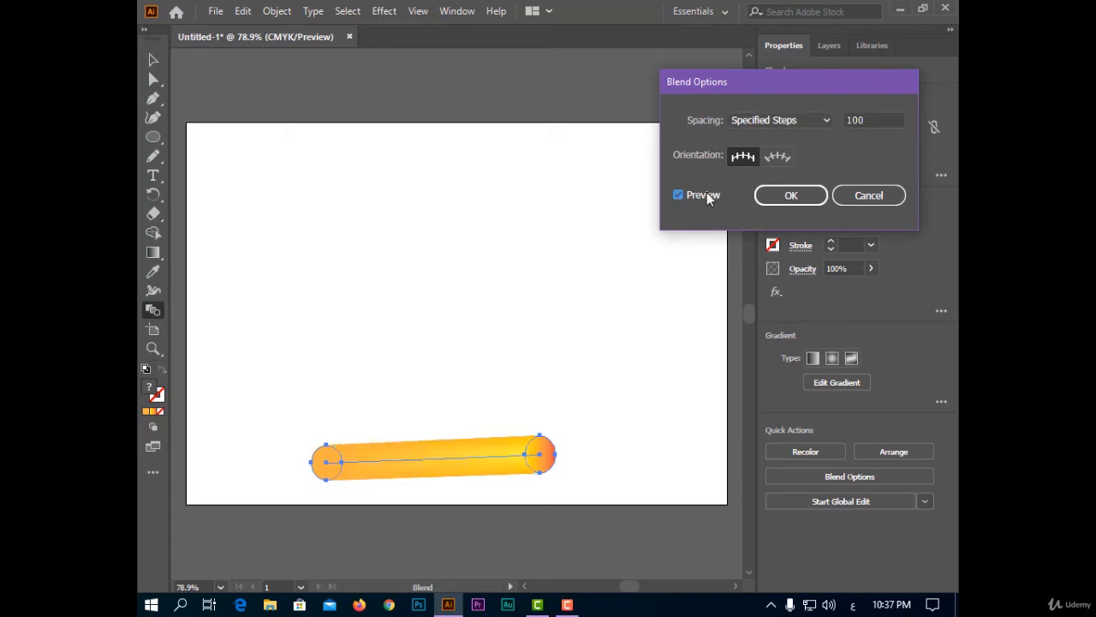
left_click(788, 196)
- Draw a freehand letter B about 178 × 297 pt above the orange blend with the Pencil tool
left_click(153, 59)
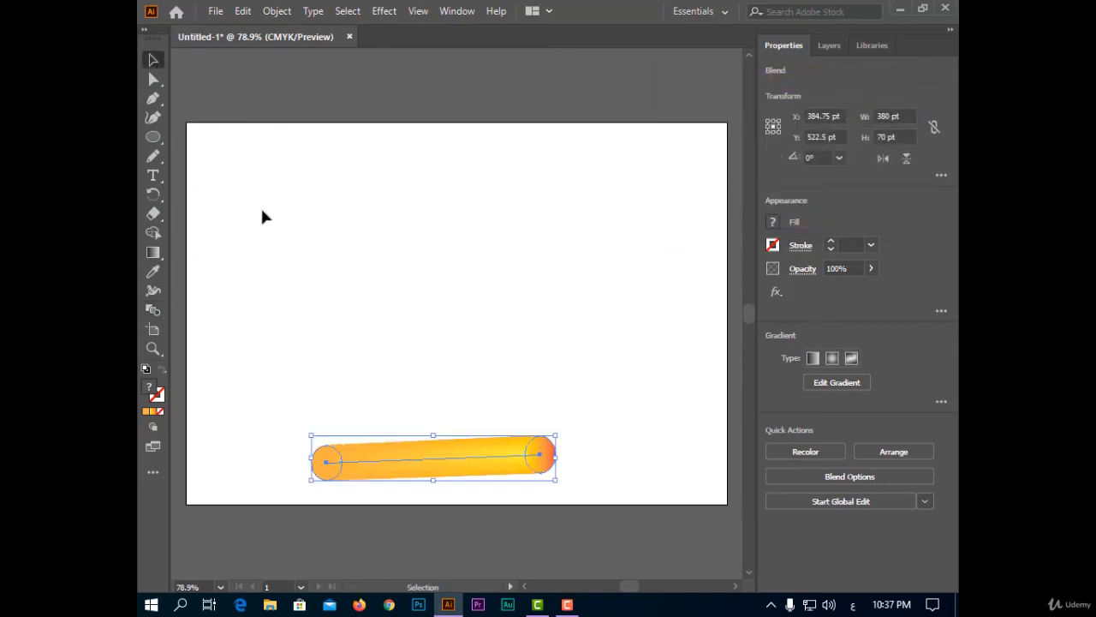
left_click(281, 272)
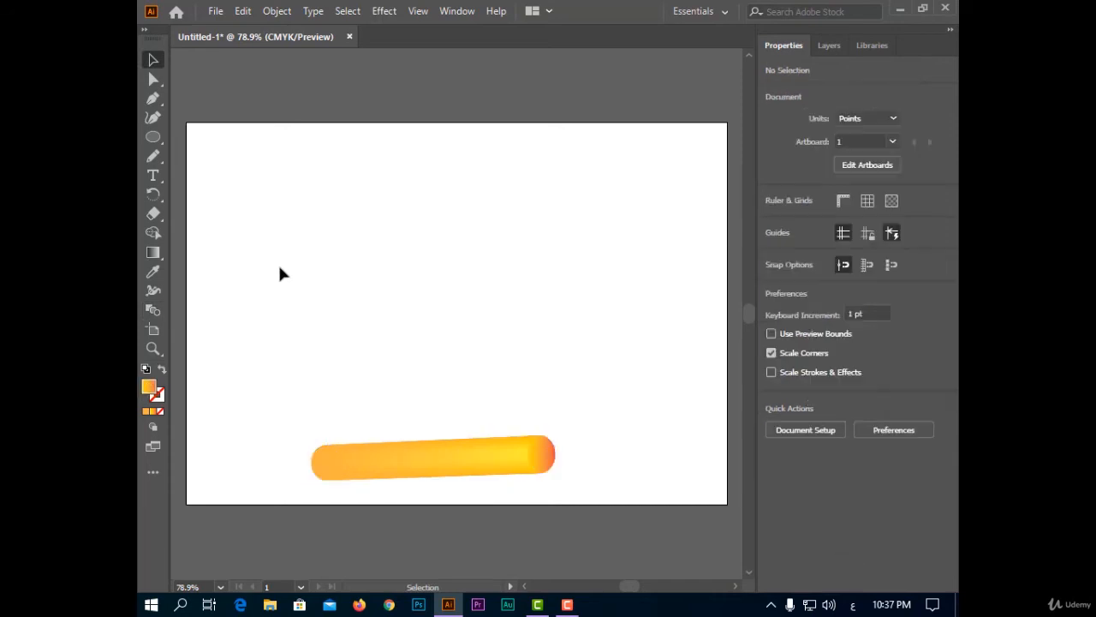
left_click(153, 156)
mouse_move(358, 156)
left_mouse_down()
mouse_move(364, 336)
mouse_move(394, 349)
mouse_move(444, 265)
mouse_move(362, 252)
mouse_move(374, 151)
left_mouse_up()
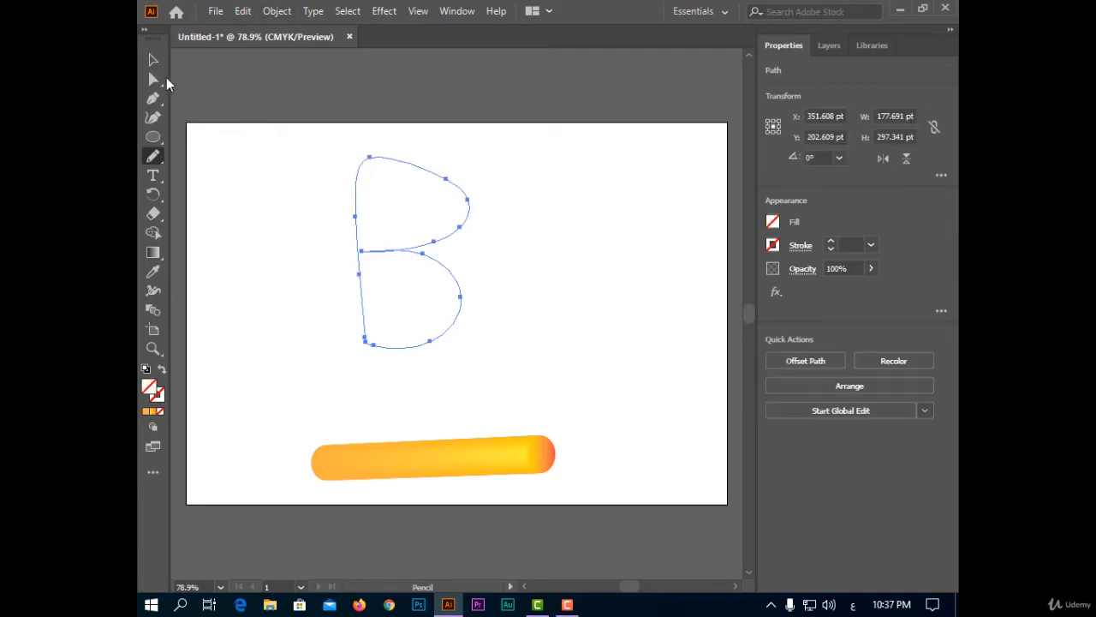
- Replace the orange blend's spine with the freehand letter B path
key("v")
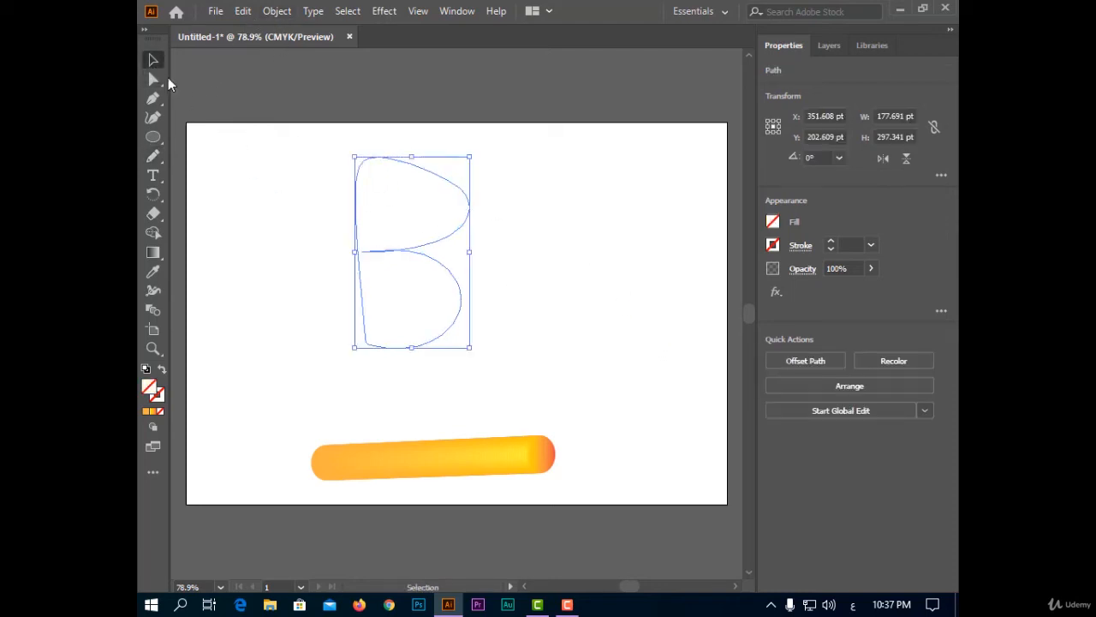
left_click(460, 458, "shift")
left_click(279, 11)
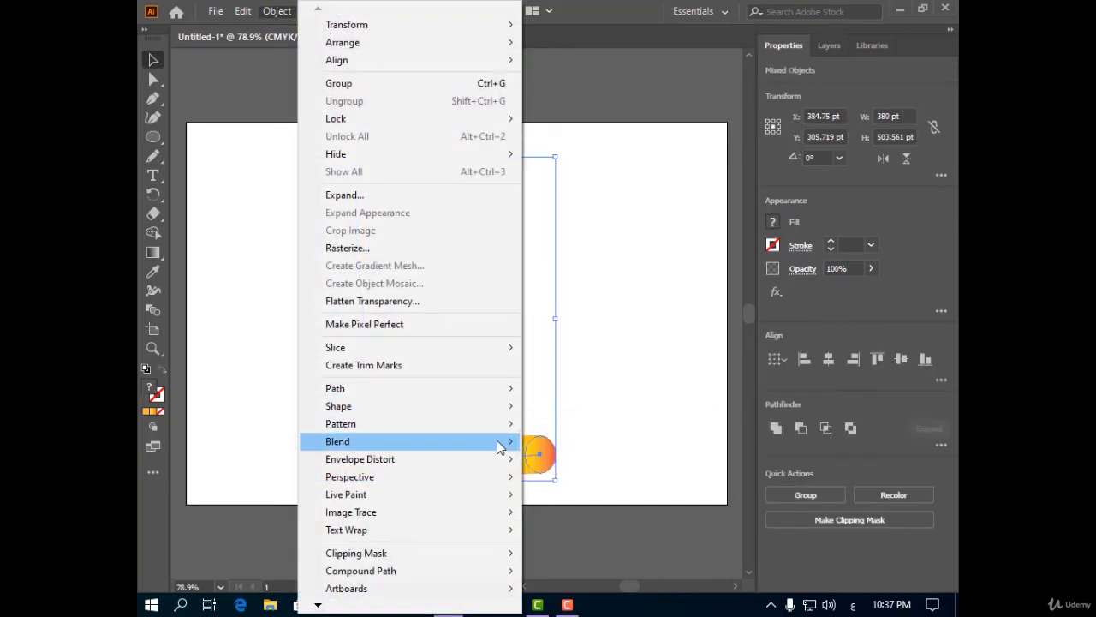
mouse_move(502, 443)
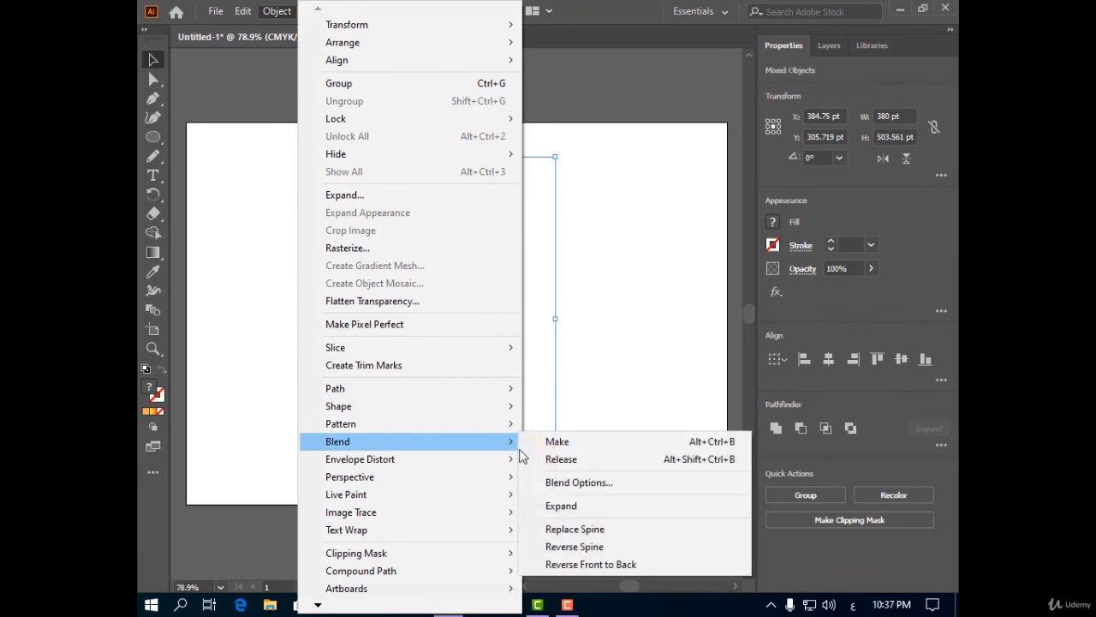
left_click(617, 529)
left_click(465, 434)
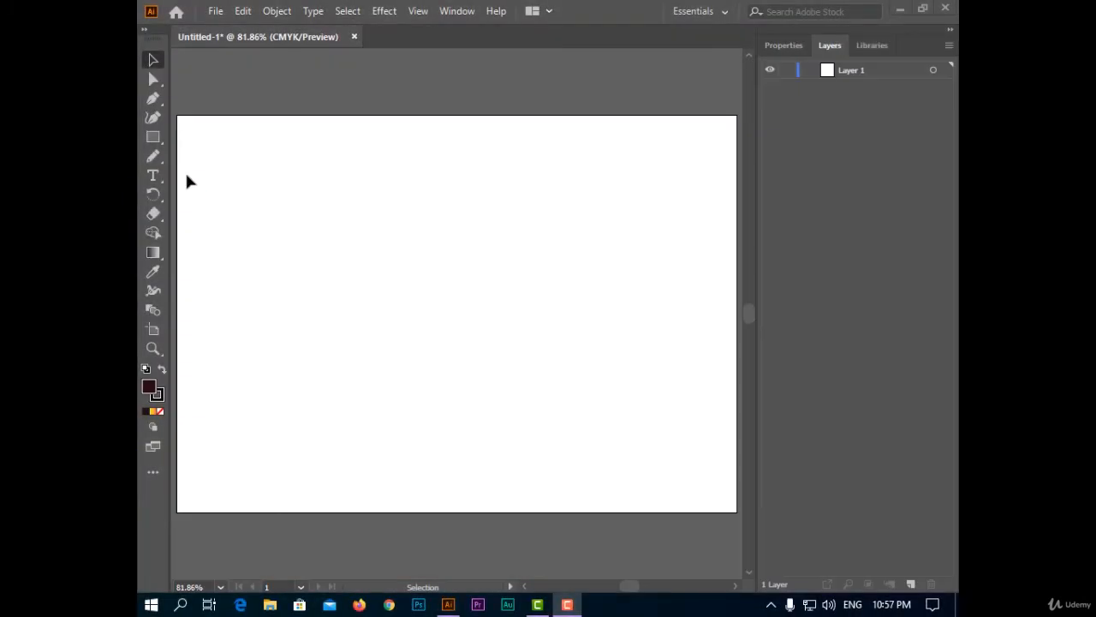
- Create an area text frame with the text MN in the middle of the artboard and shrink the frame around the large M
left_click(153, 177)
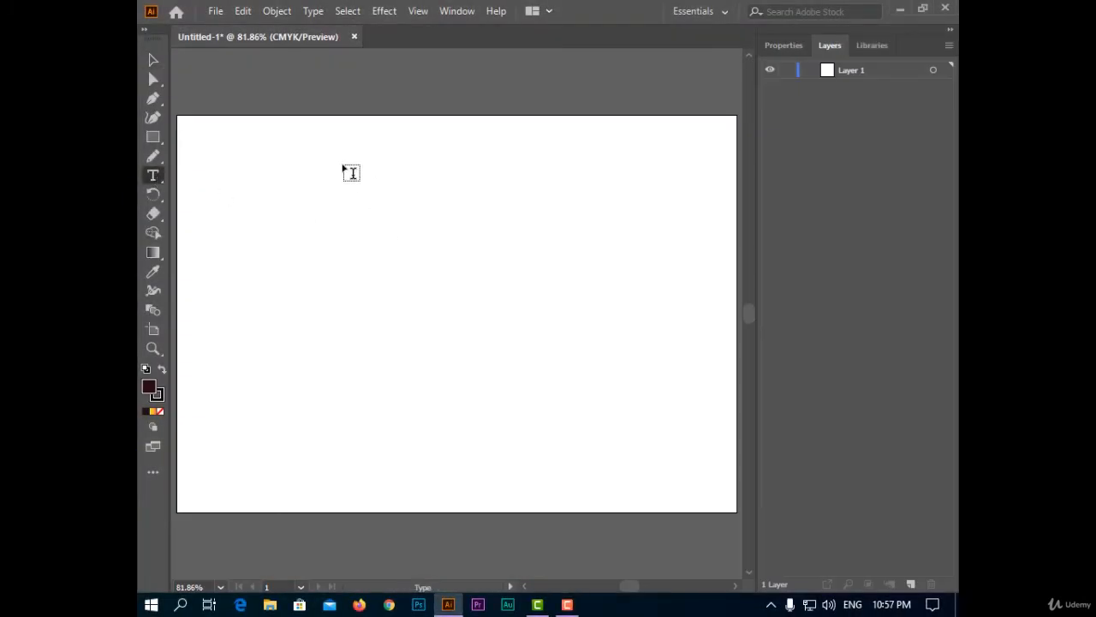
left_click_drag(354, 161, 612, 446)
type("L")
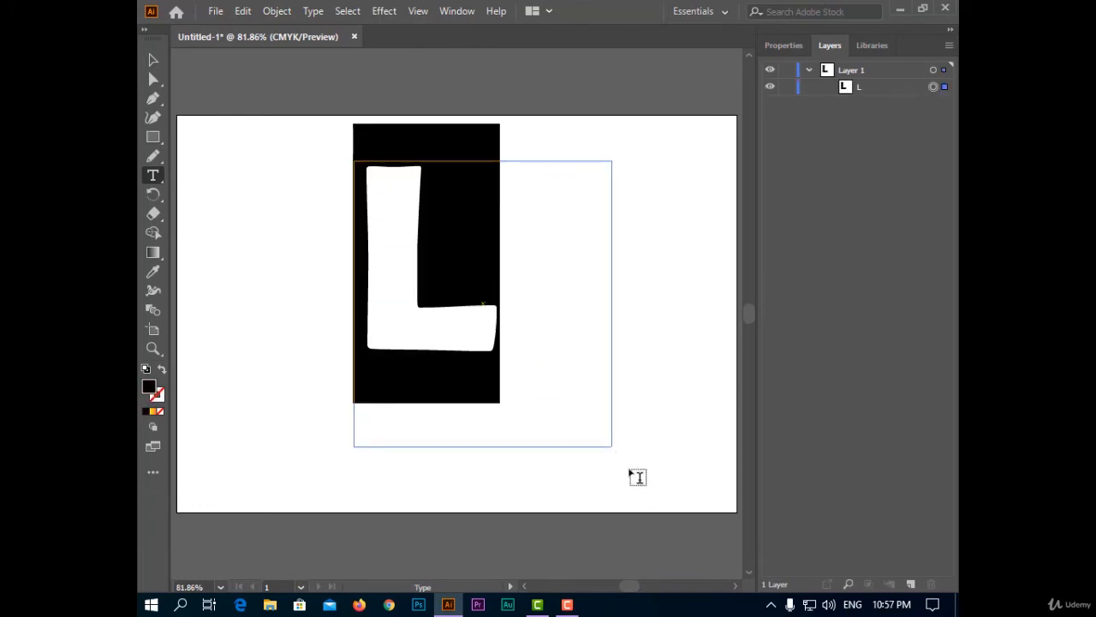
type("M")
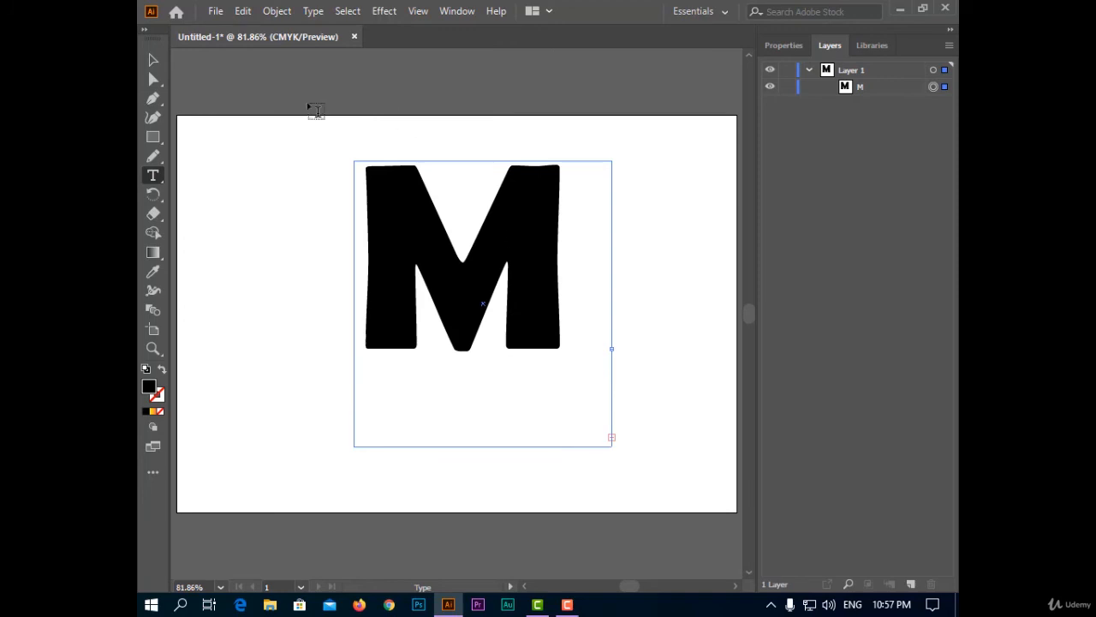
left_click(153, 60)
left_click_drag(612, 444, 575, 372)
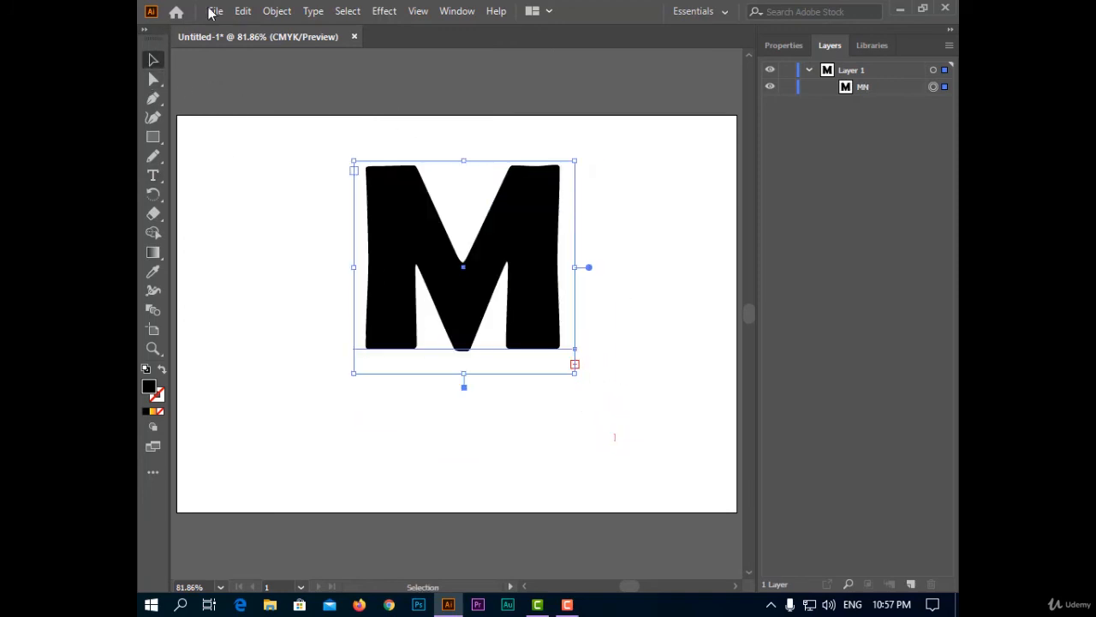
- Copy and paste the M text object and move the copy down and to the left of the original
left_click(243, 11)
left_click(337, 94)
left_click(242, 11)
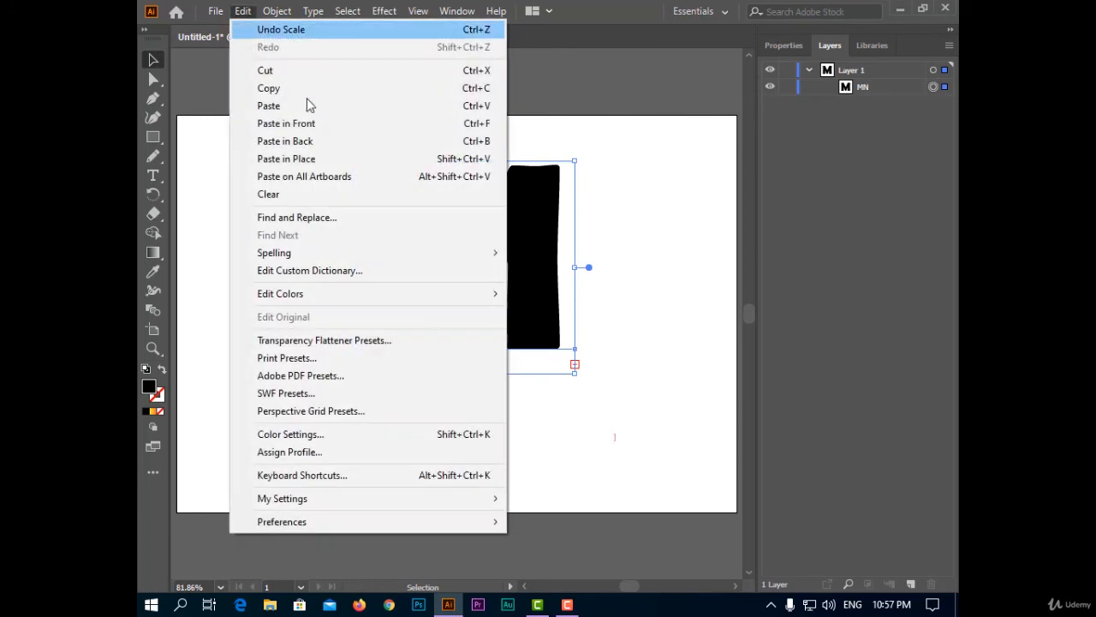
left_click(361, 107)
left_click_drag(504, 294, 370, 344)
- Convert the original upper M text to outlines
left_click(499, 236)
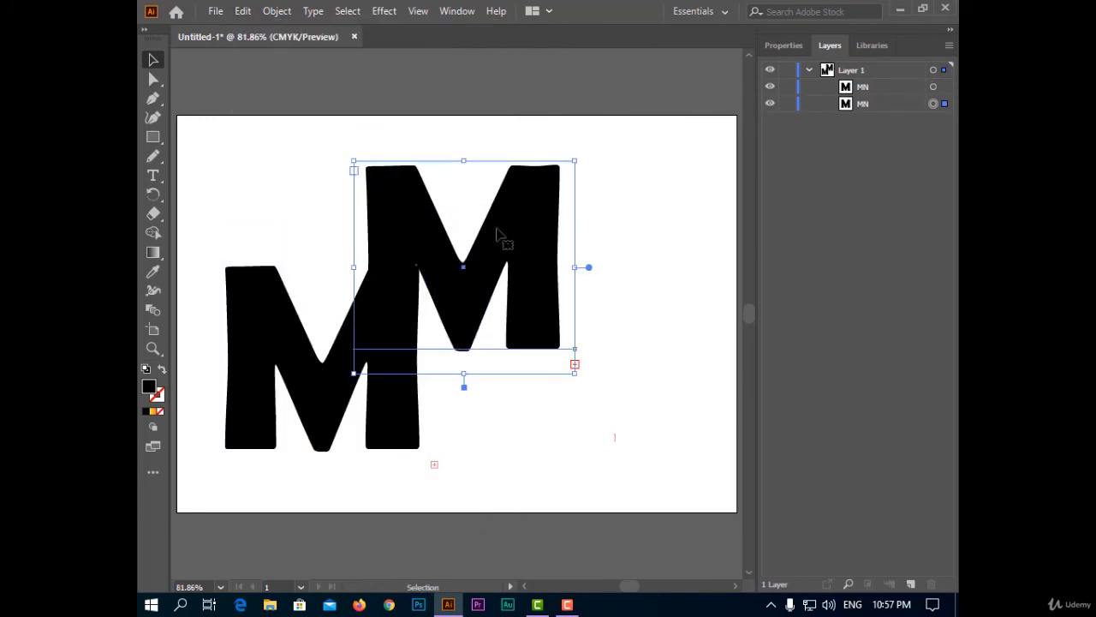
right_click(497, 231)
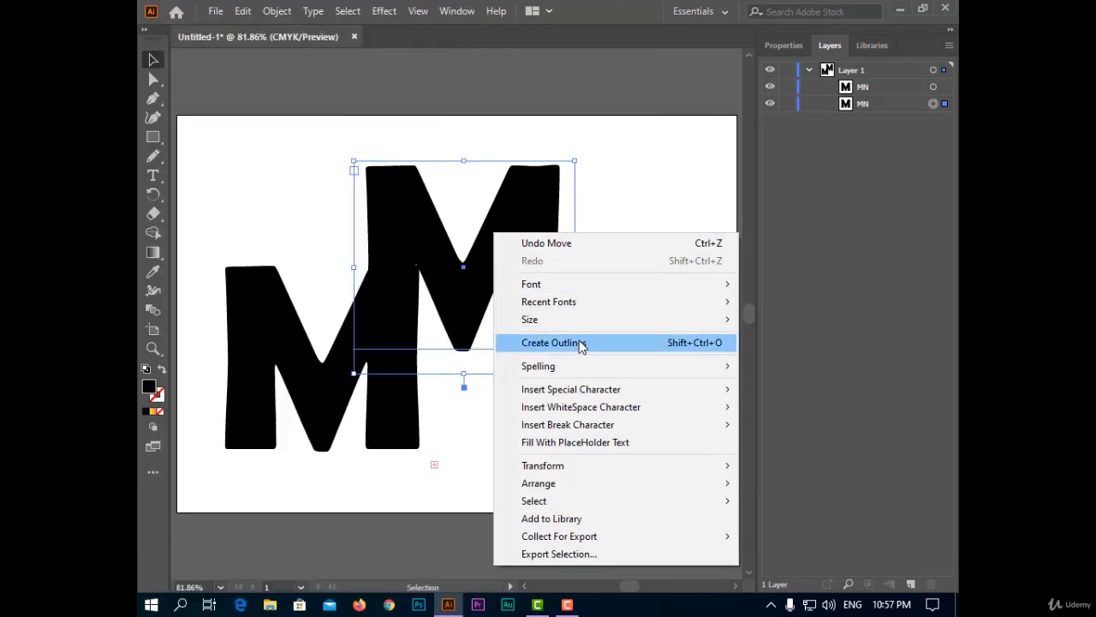
left_click(582, 344)
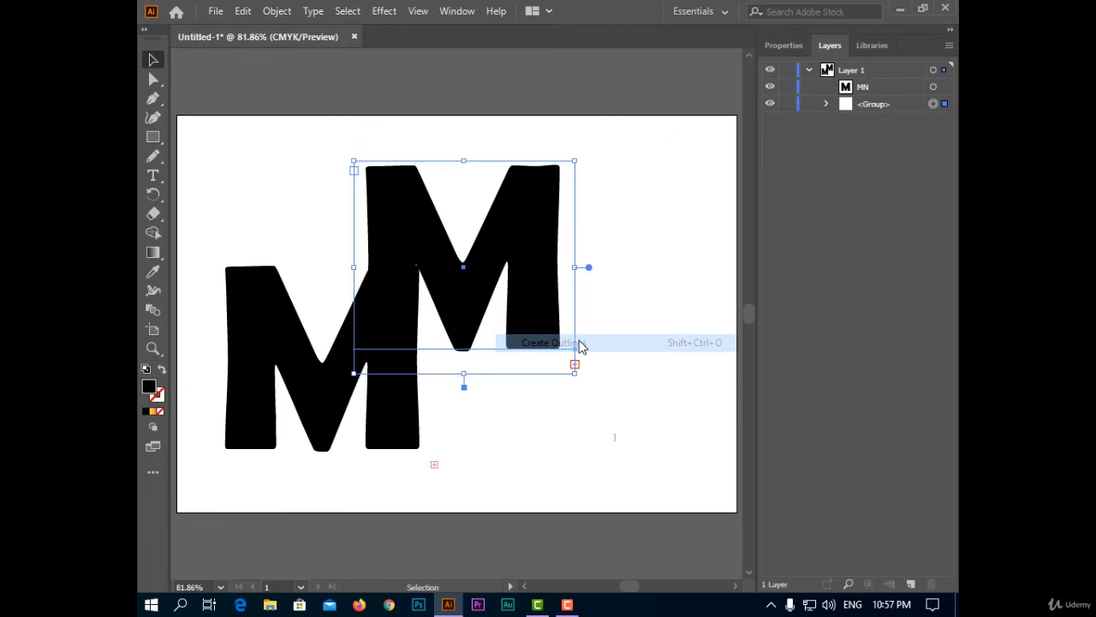
- Convert the lower M text copy to outlines
left_click(387, 419)
right_click(391, 420)
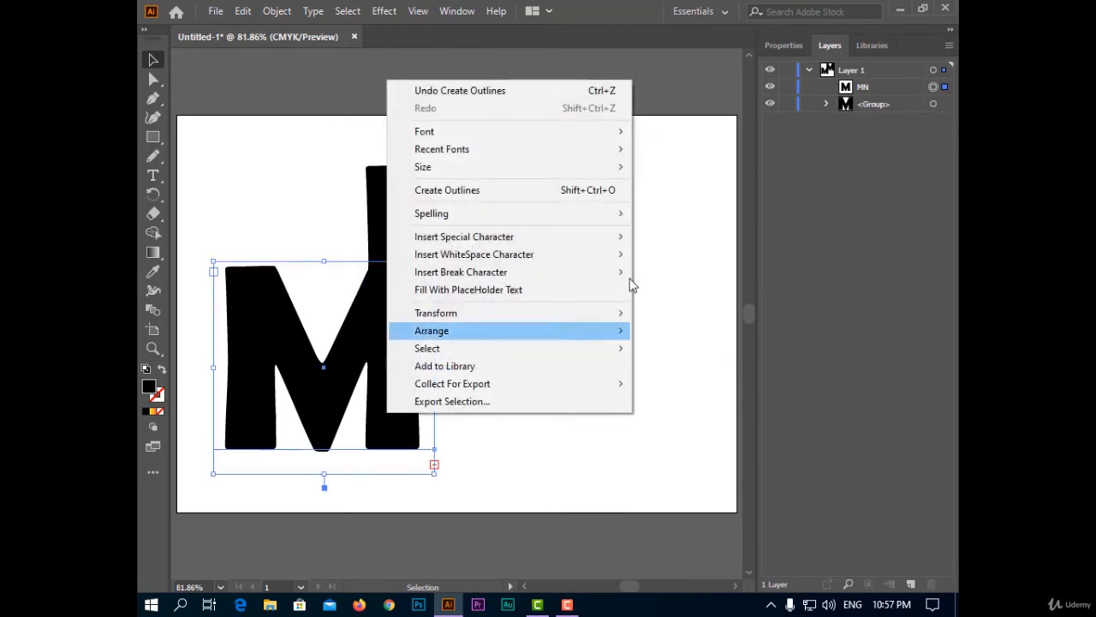
left_click(593, 192)
left_click(656, 233)
- Move the upper outlined M to the centre of the artboard, at X 420.945 pt and Y 297.638 pt
left_click(797, 45)
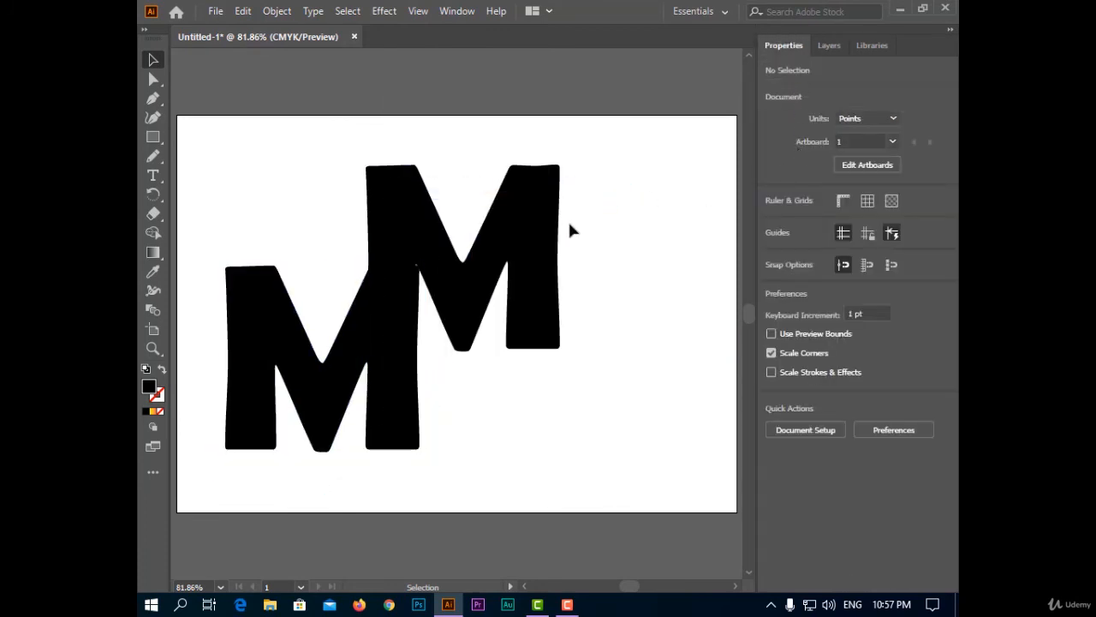
left_click(544, 243)
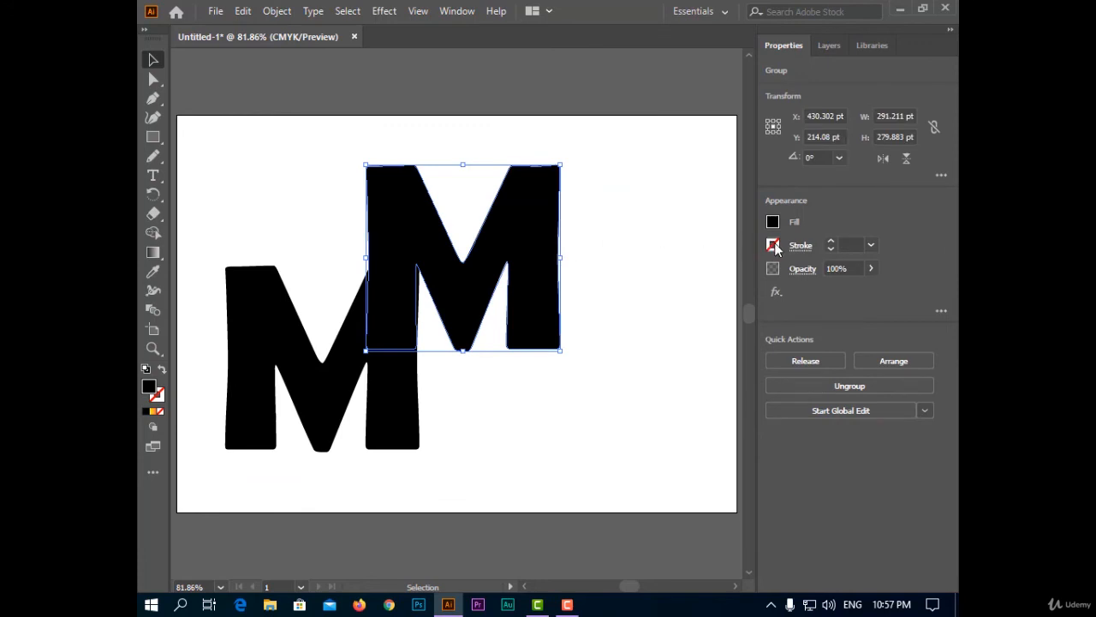
left_click_drag(470, 296, 462, 355)
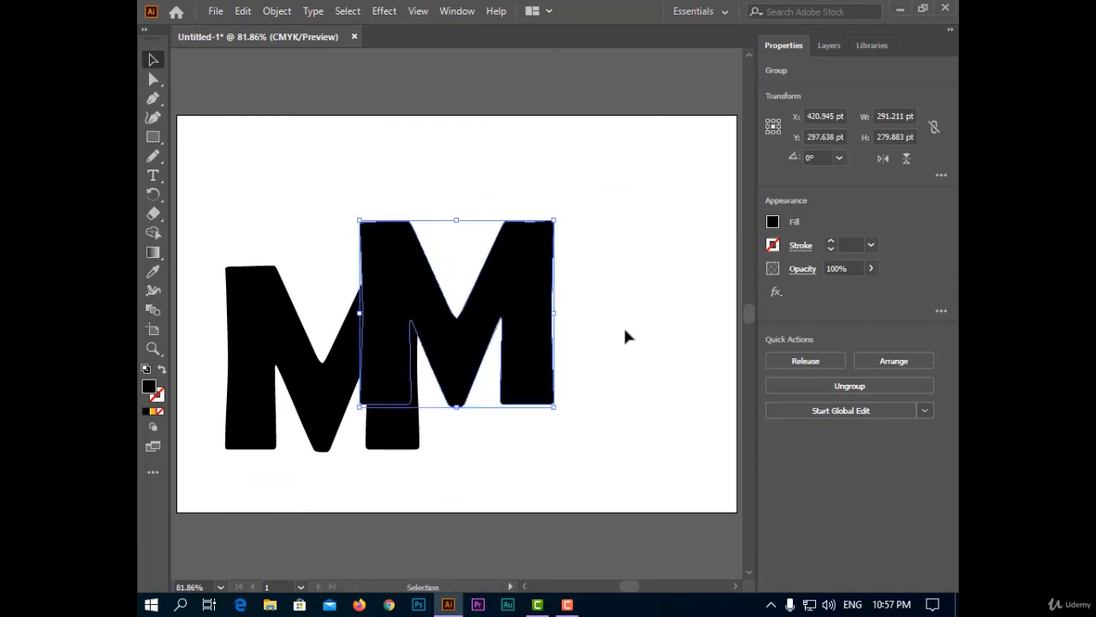
left_click(623, 326)
- Move the other outlined M just below the artboard's lower right corner, to about X 734 pt and Y 736 pt
left_click_drag(303, 390, 656, 613)
left_click_drag(651, 575, 675, 524)
key("ctrl+minus")
key("ctrl+minus")
key("ctrl+minus")
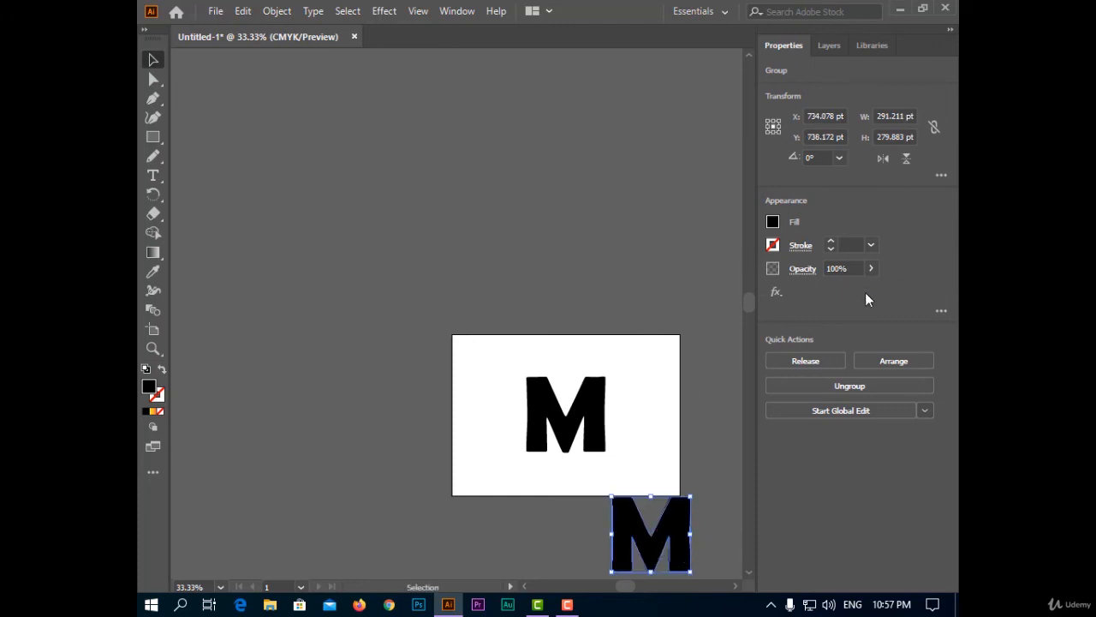
- Set the opacity of the M below the artboard to 0%
left_click(870, 269)
left_click_drag(829, 290, 744, 300)
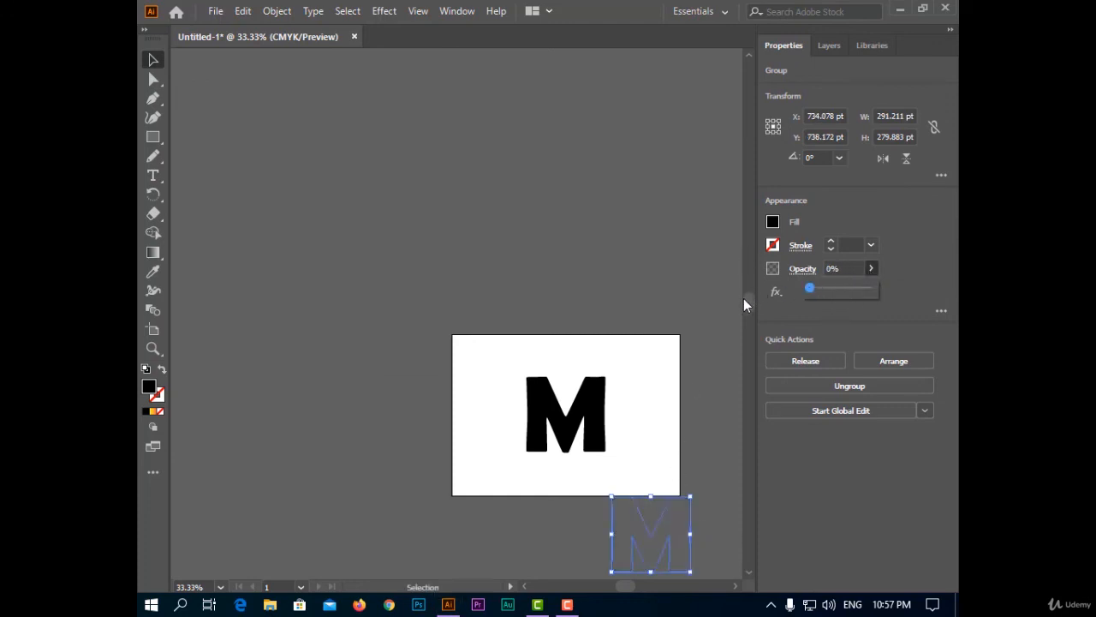
left_click(615, 270)
- Make a blend between the centred black M and the transparent M below the artboard
left_click_drag(511, 358, 719, 548)
left_click(243, 11)
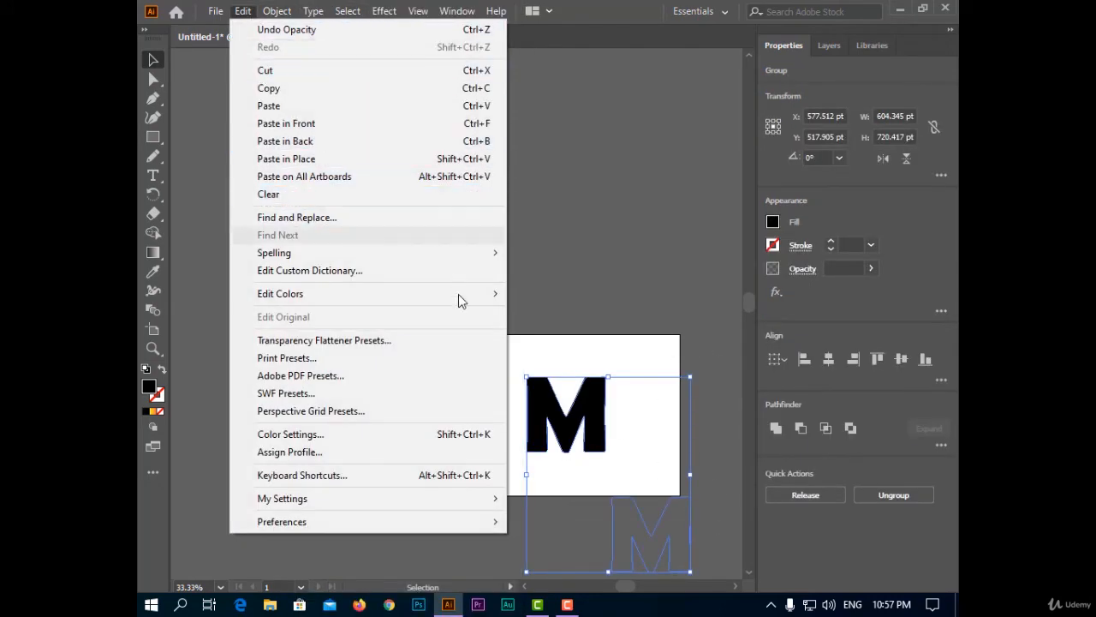
left_click(277, 11)
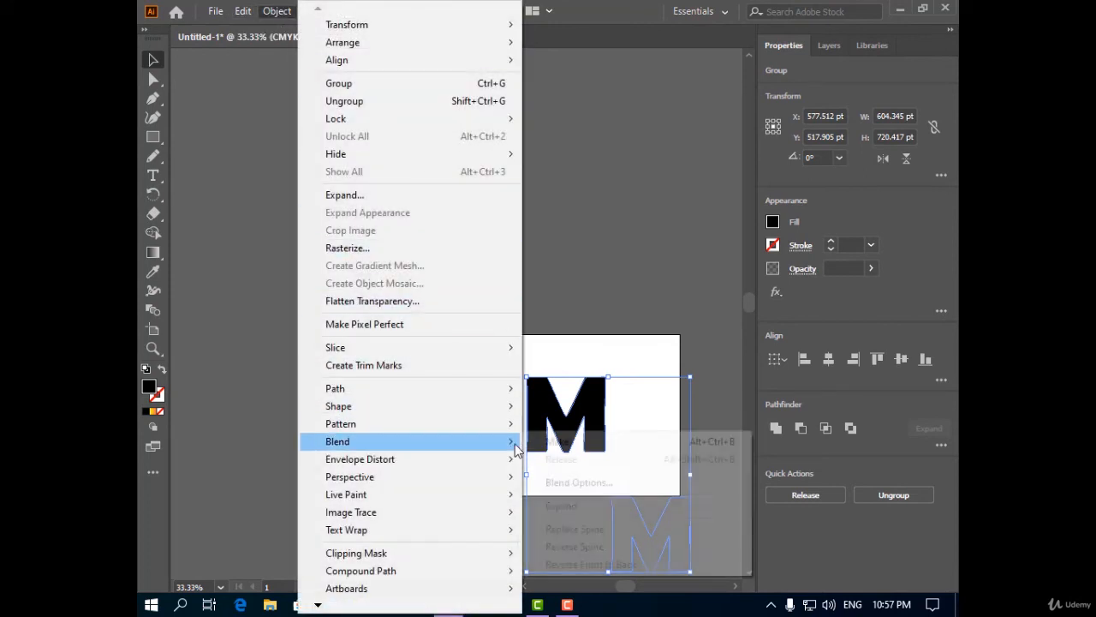
left_click(540, 443)
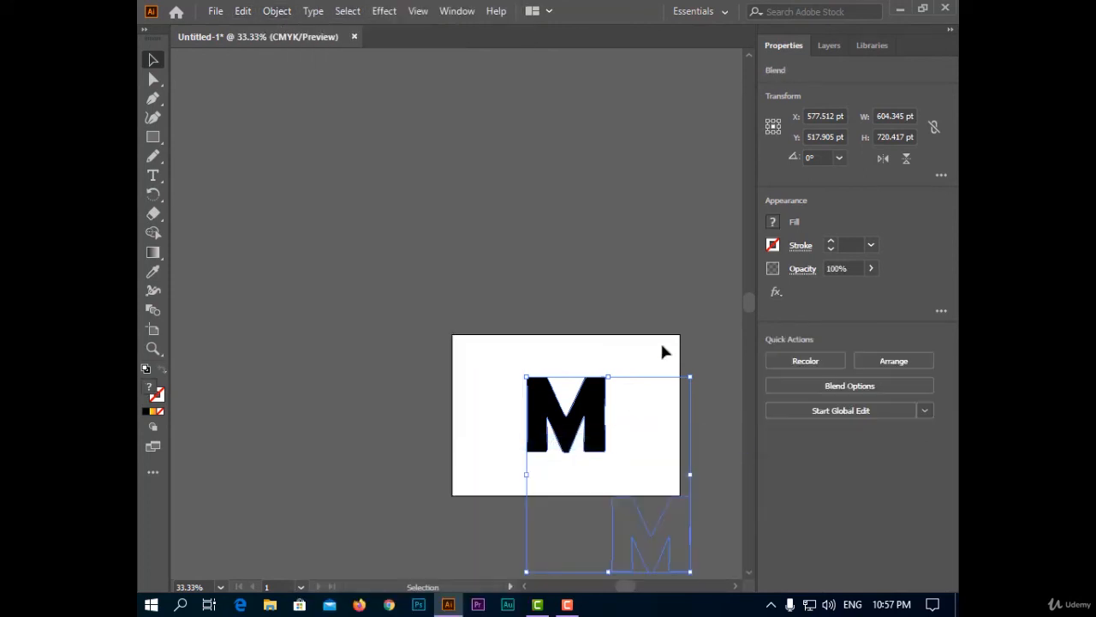
left_click(622, 293)
left_click(589, 415)
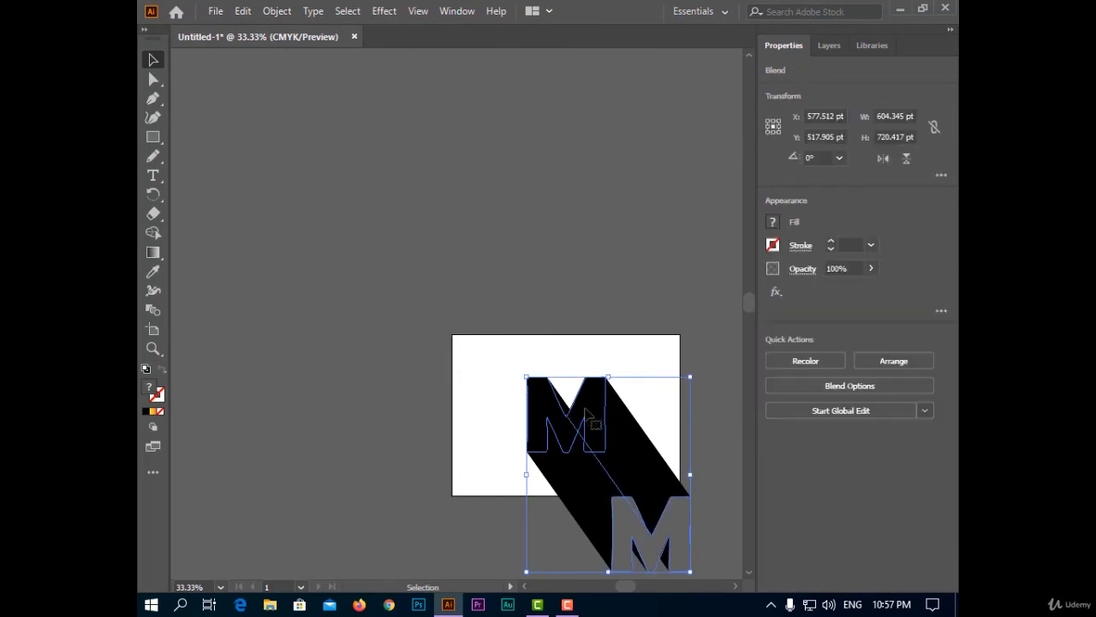
- Copy the blend's upper M path on its own and paste it in place
left_click(153, 79)
left_click(604, 339)
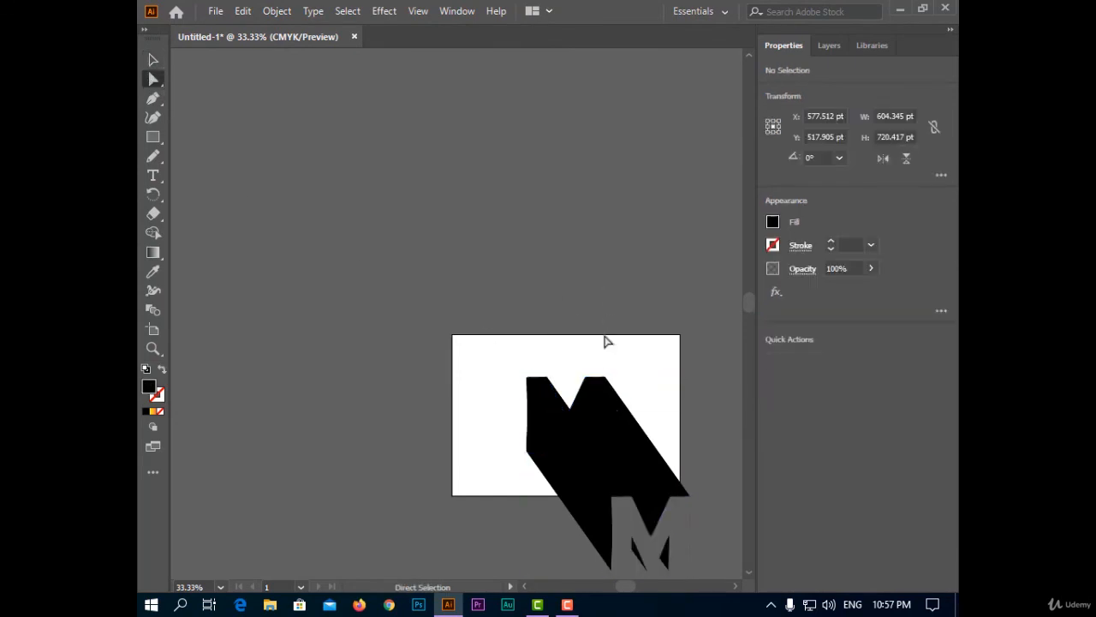
left_click(600, 396)
left_click(242, 11)
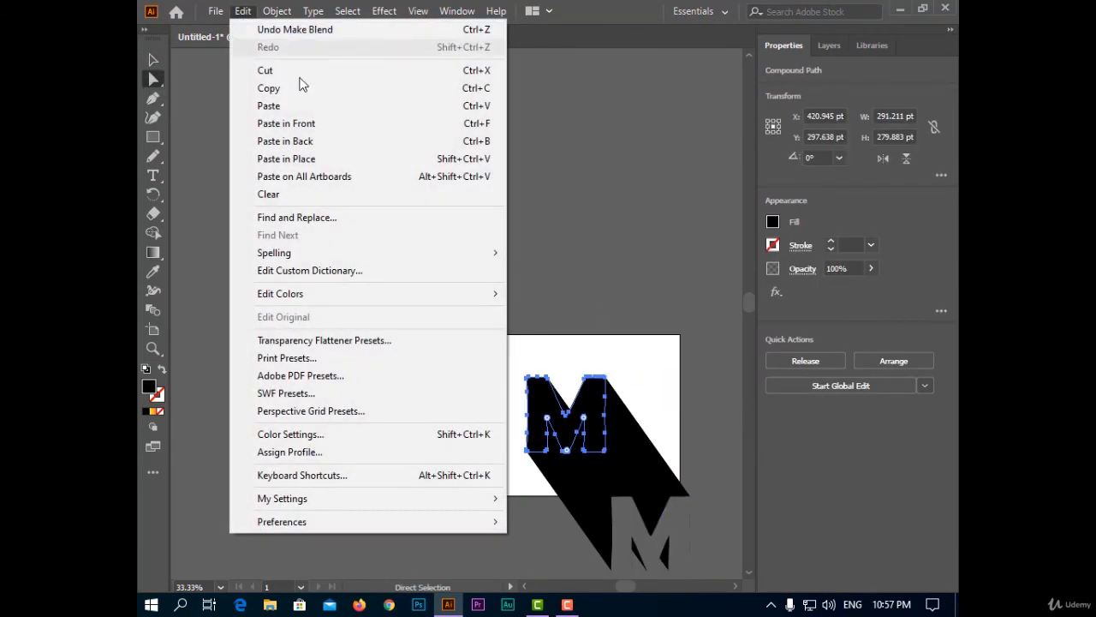
left_click(303, 86)
left_click(243, 11)
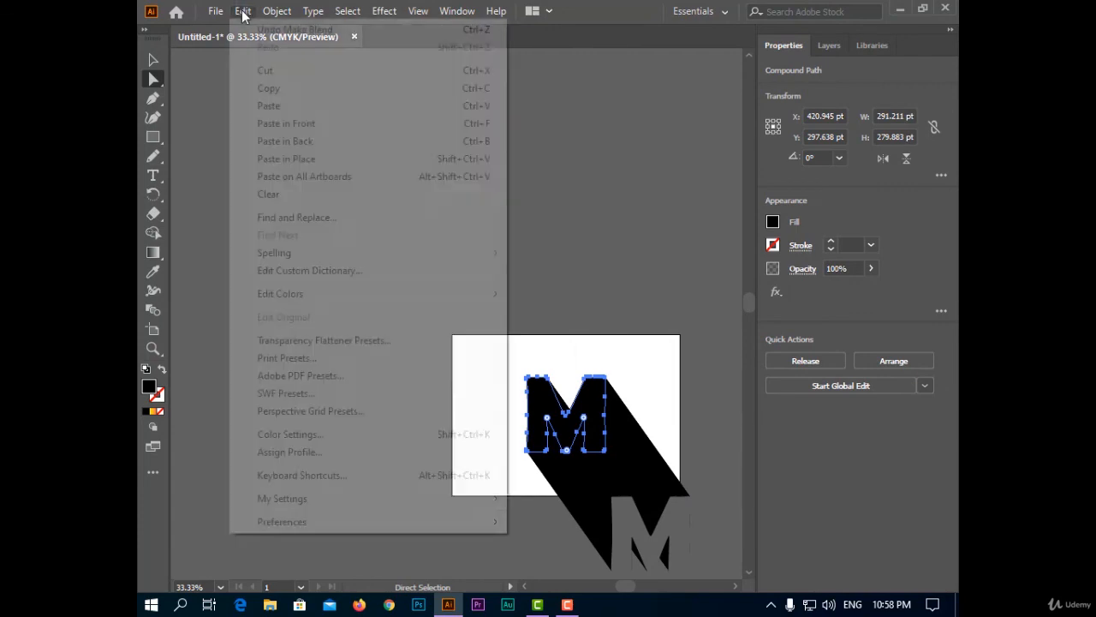
left_click(358, 159)
left_click(599, 295)
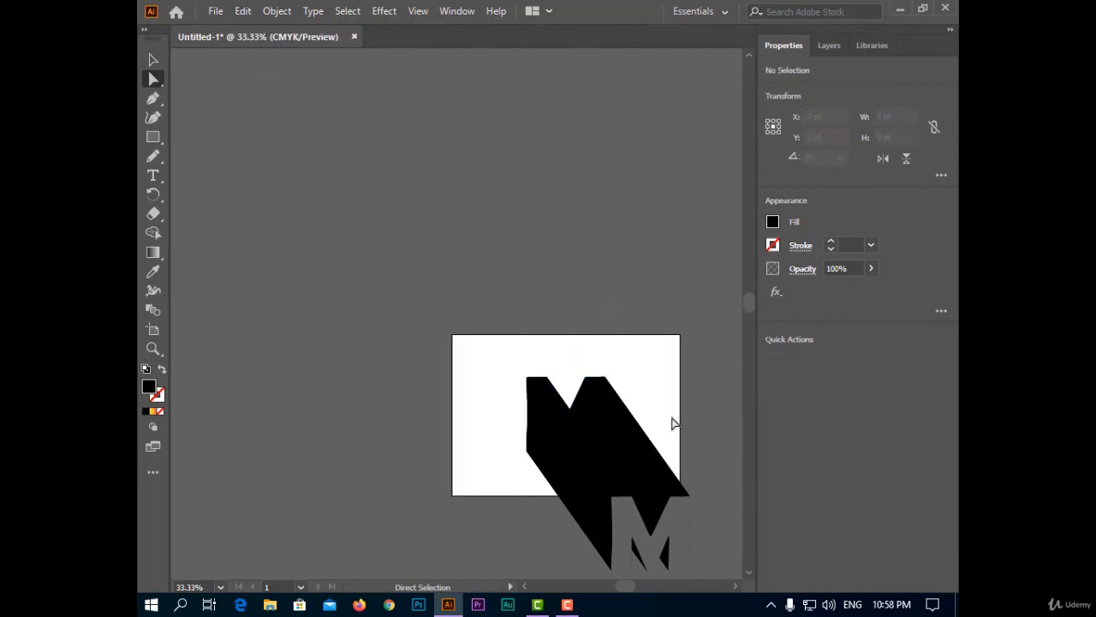
- Change the fill of the pasted M on top of the blend to white
scroll(690, 402, "up", 3)
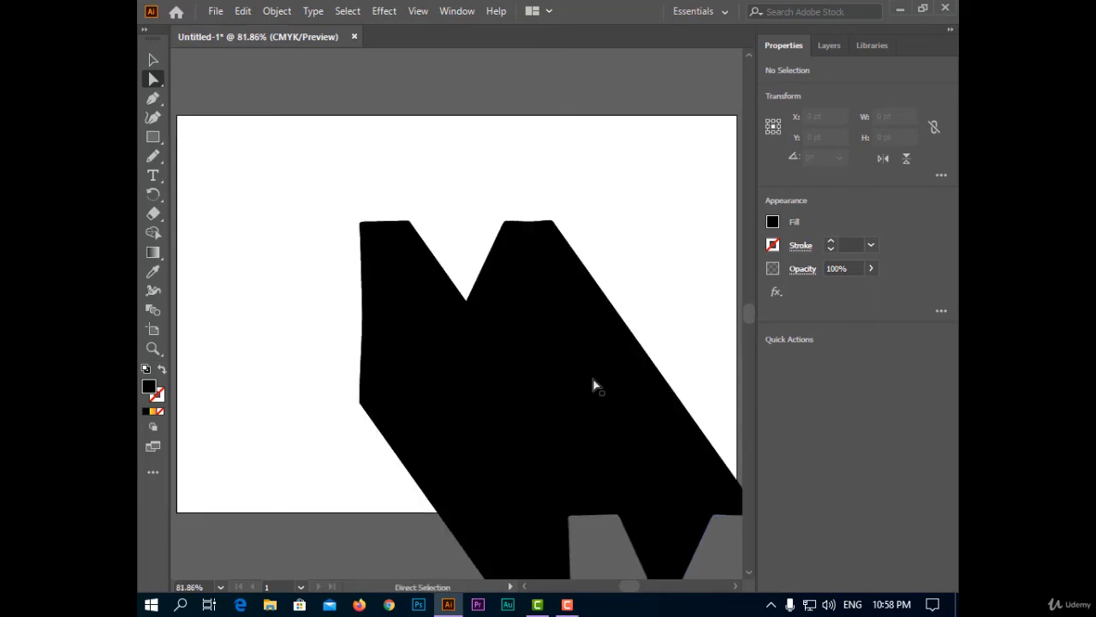
left_click(512, 342)
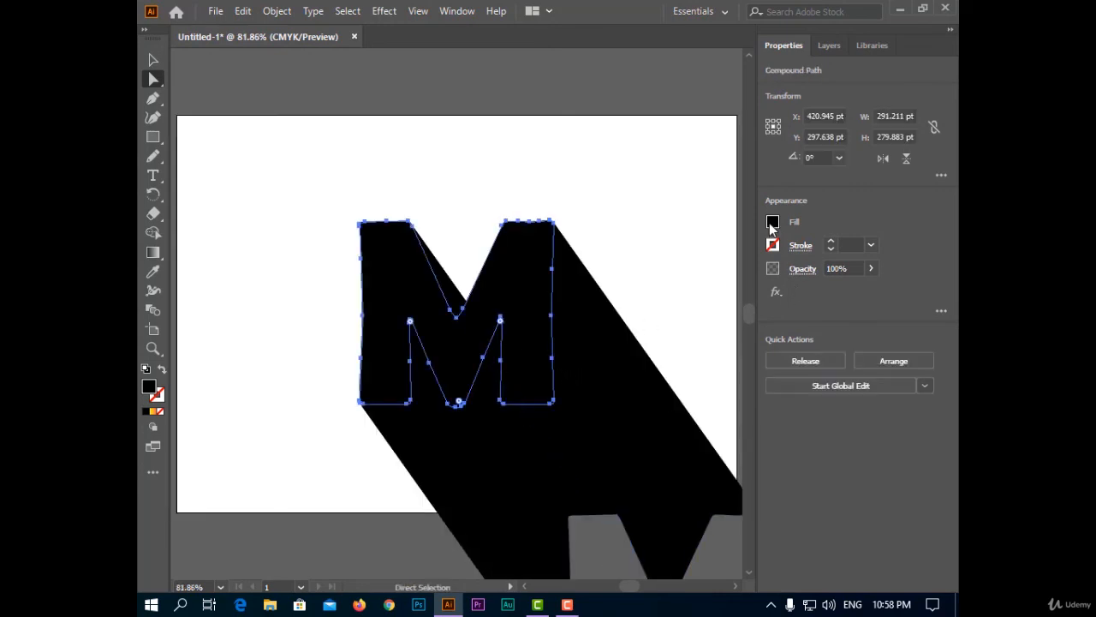
left_click(773, 223)
left_click(617, 363)
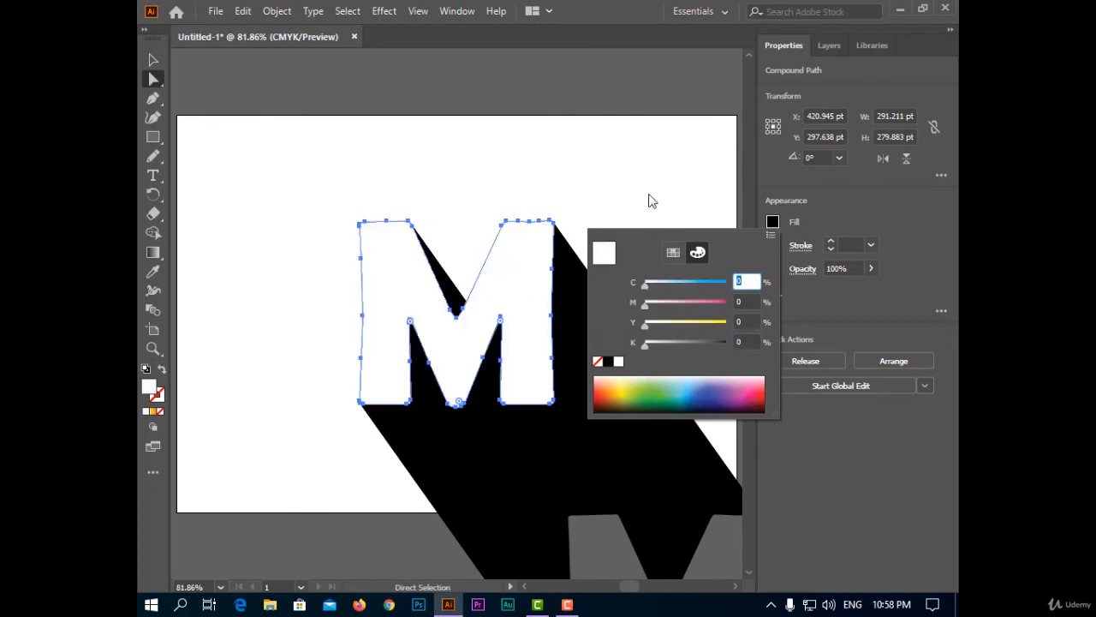
left_click(651, 195)
left_click(533, 150)
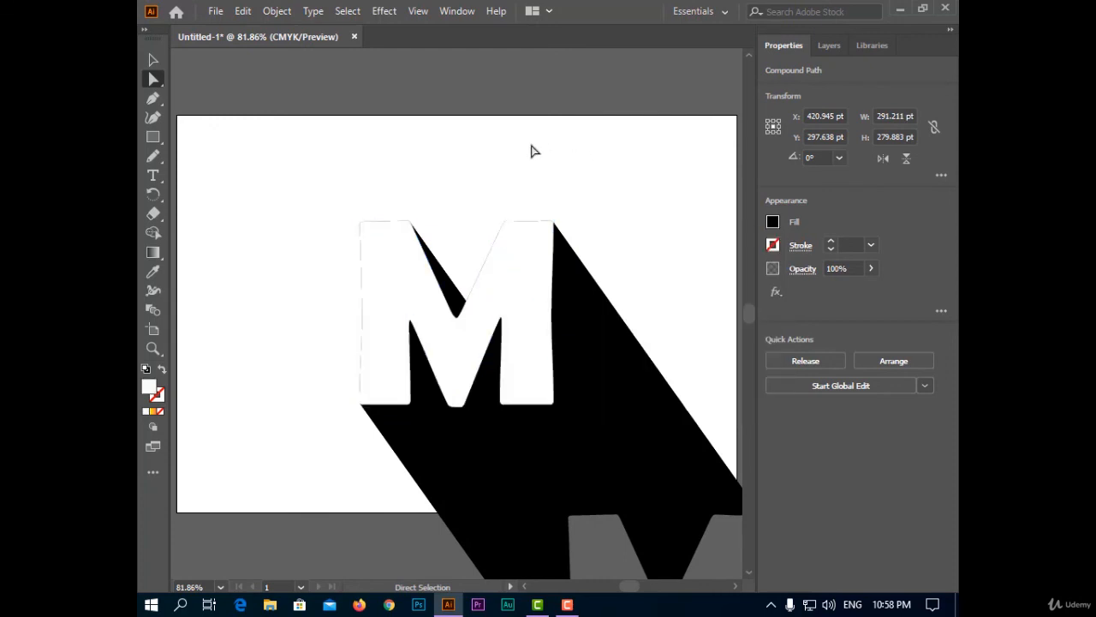
- Set the opacity of the whole M blend to 50% to soften the long shadow
left_click(589, 290)
left_click(661, 288)
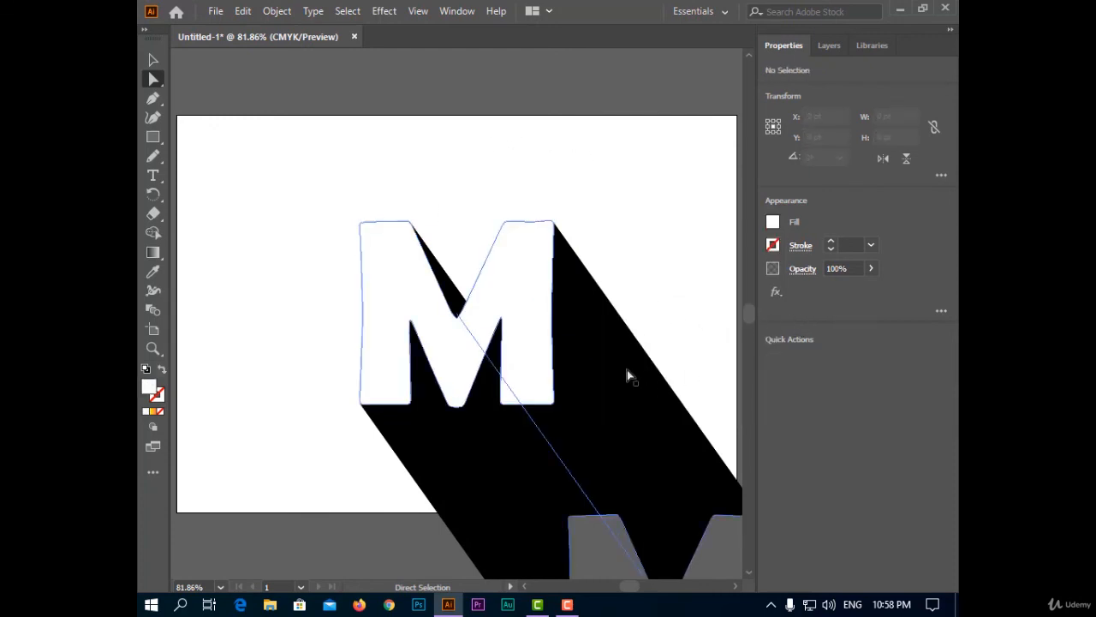
left_click(627, 370)
left_click(157, 60)
left_click(619, 161)
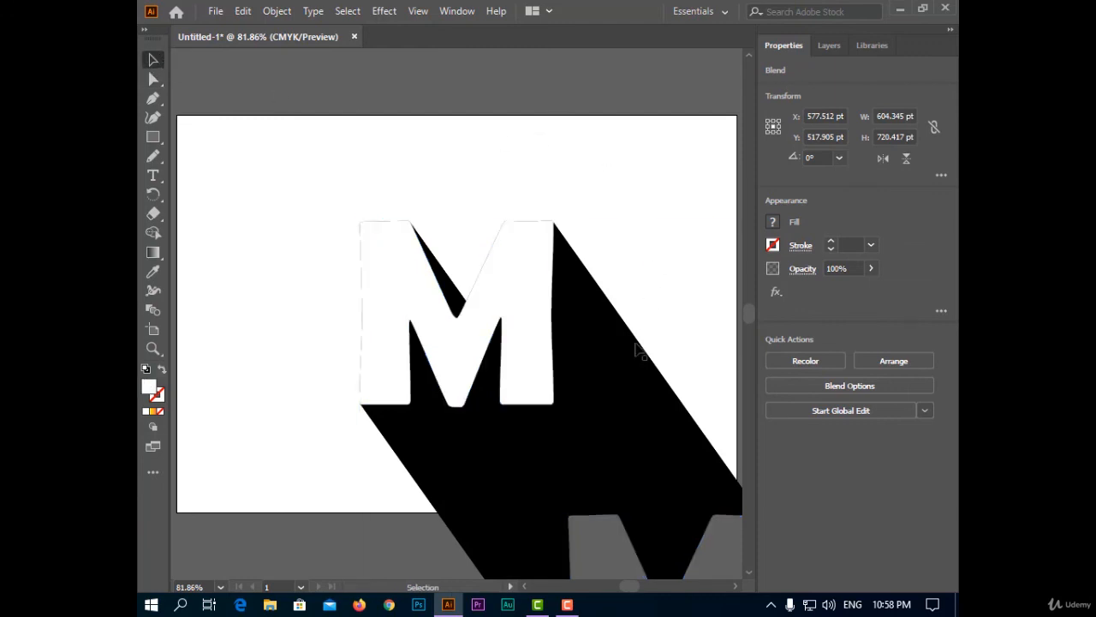
left_click(634, 360)
left_click(870, 270)
left_click_drag(868, 287, 825, 288)
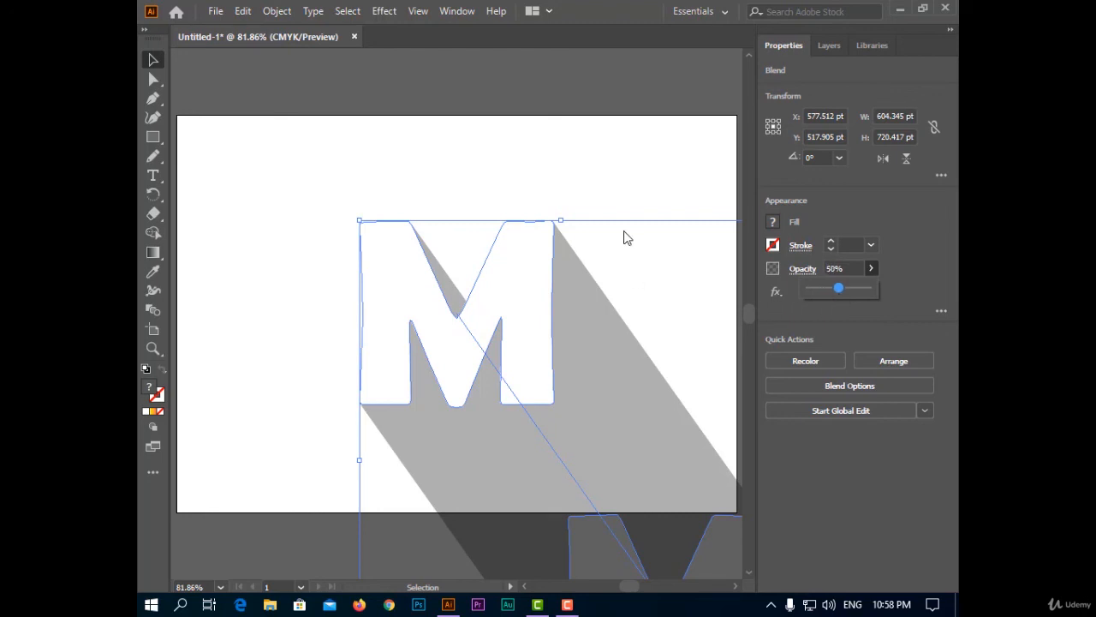
left_click(624, 190)
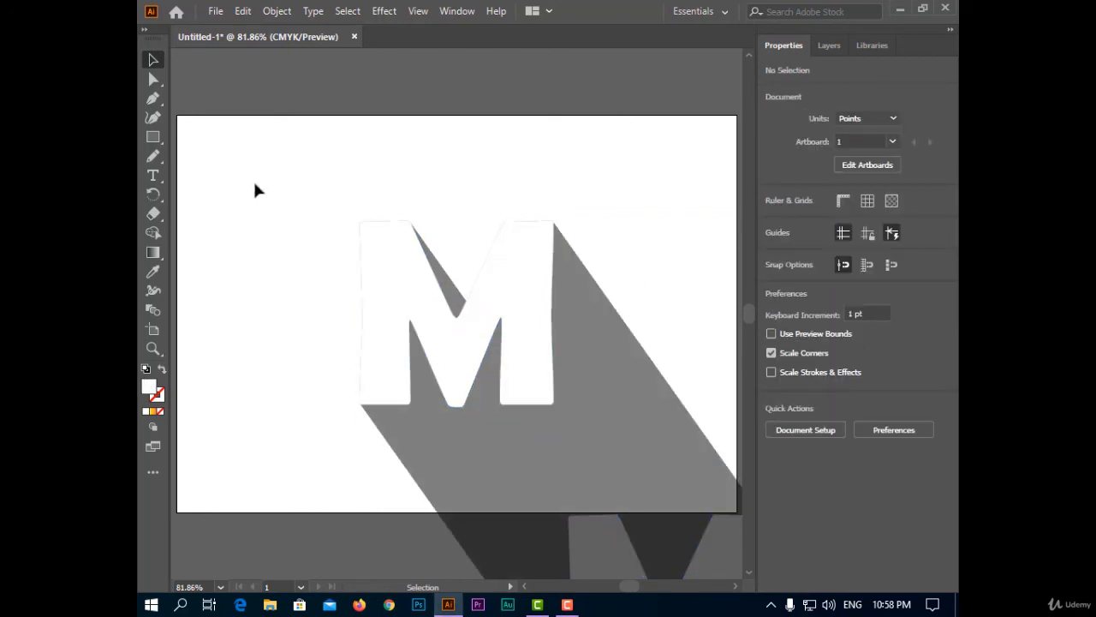
- Draw a rectangle covering the whole artboard and fill it dark navy, C 80.39, M 73.33, Y 35, K 81.18
left_click(155, 137)
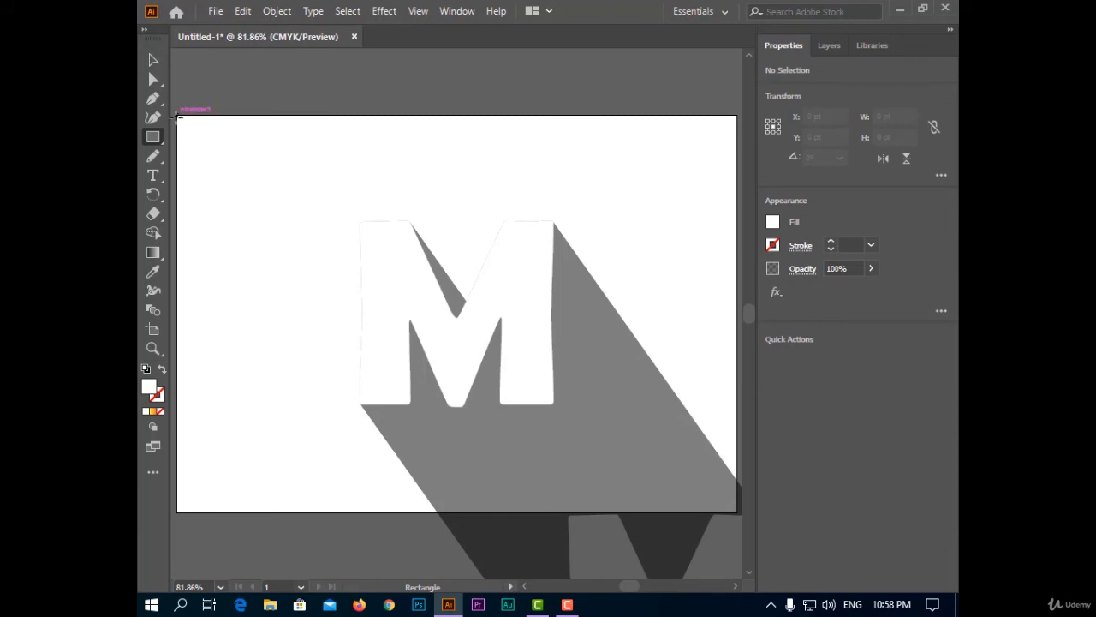
left_click_drag(176, 115, 738, 511)
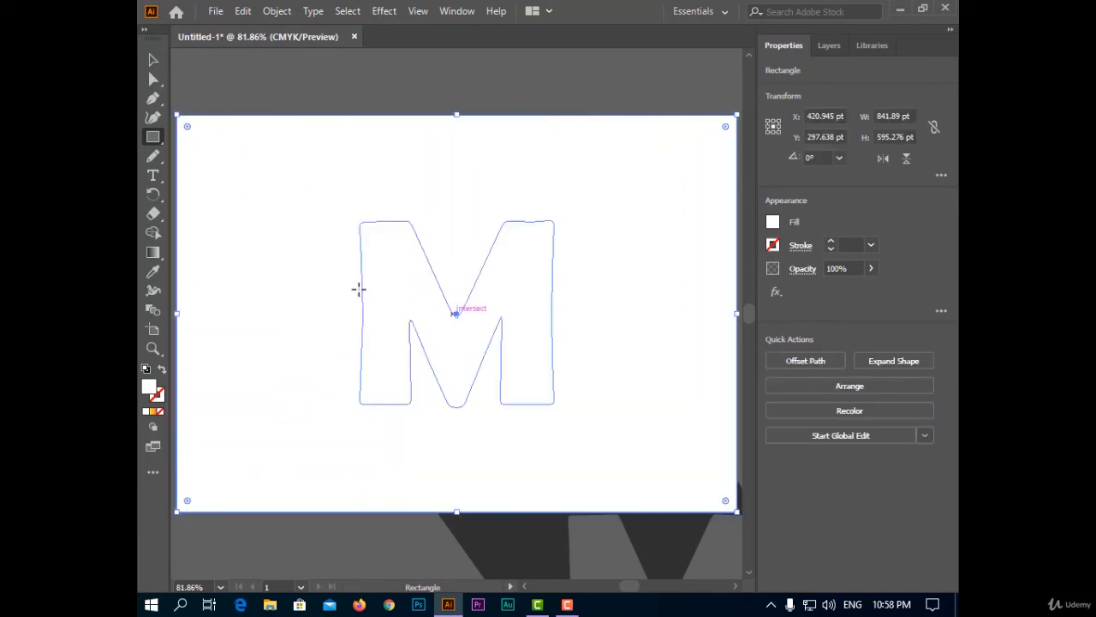
left_click(771, 224)
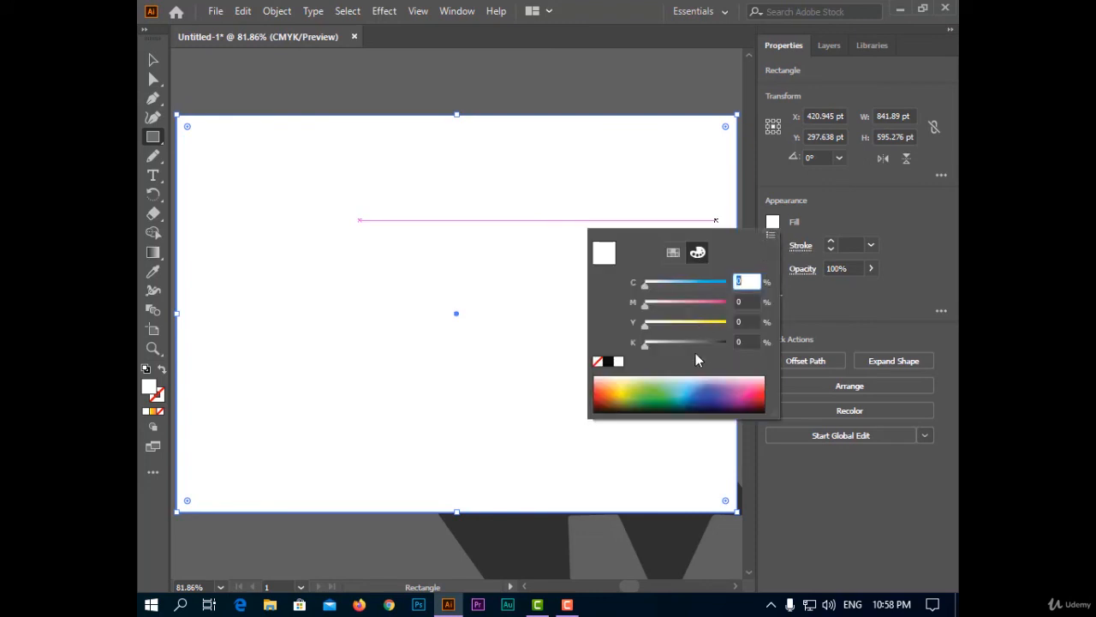
left_click(765, 407)
left_click_drag(768, 395, 770, 402)
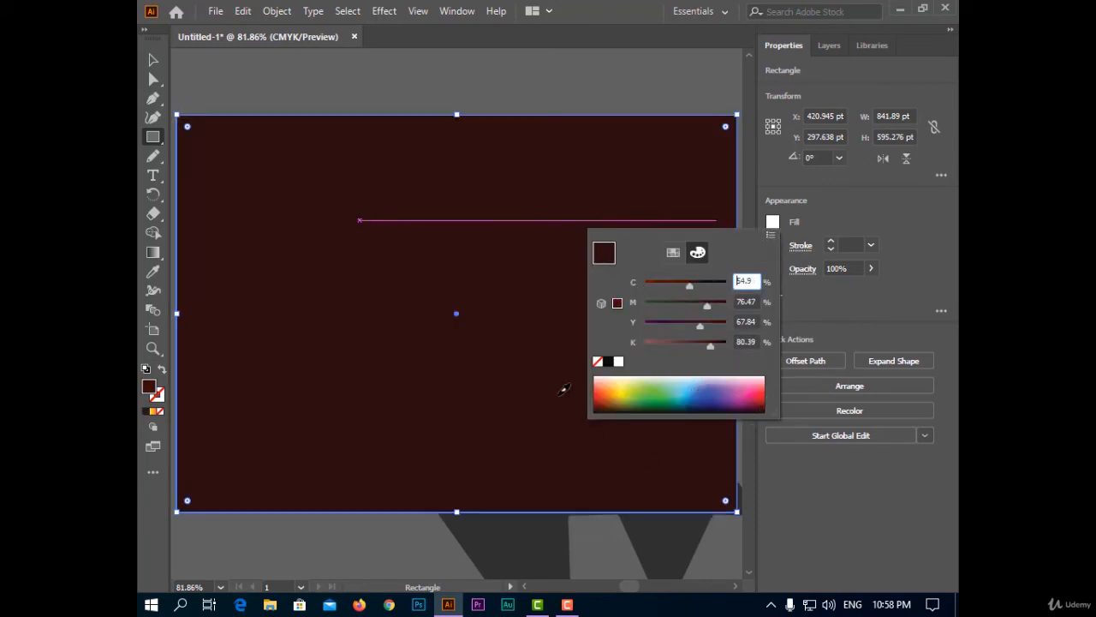
left_click_drag(736, 396, 710, 404)
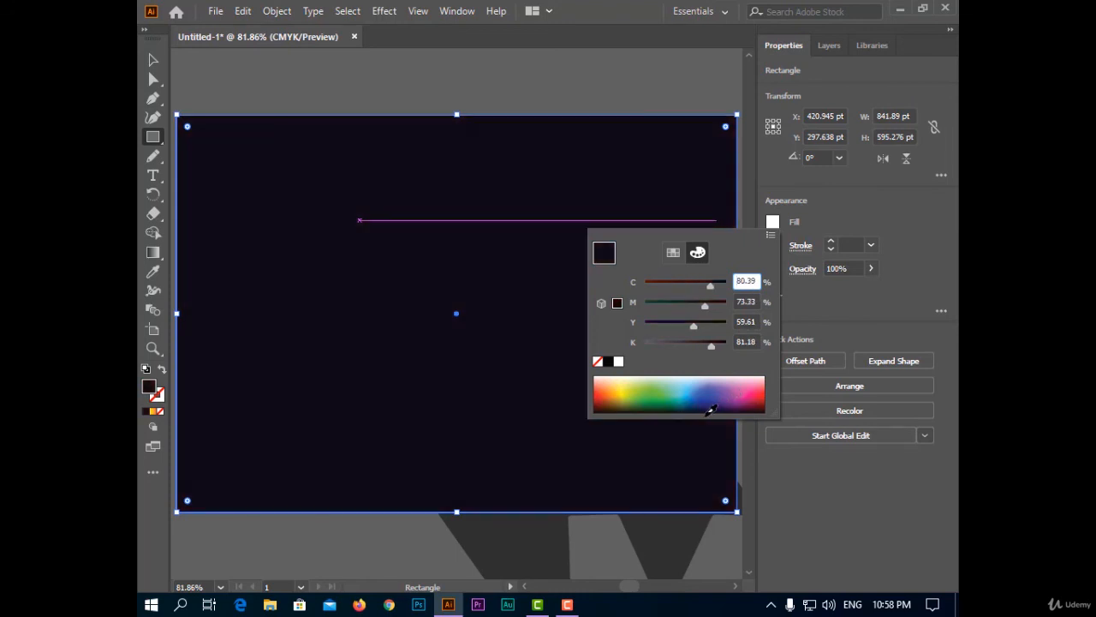
left_click_drag(696, 328, 692, 328)
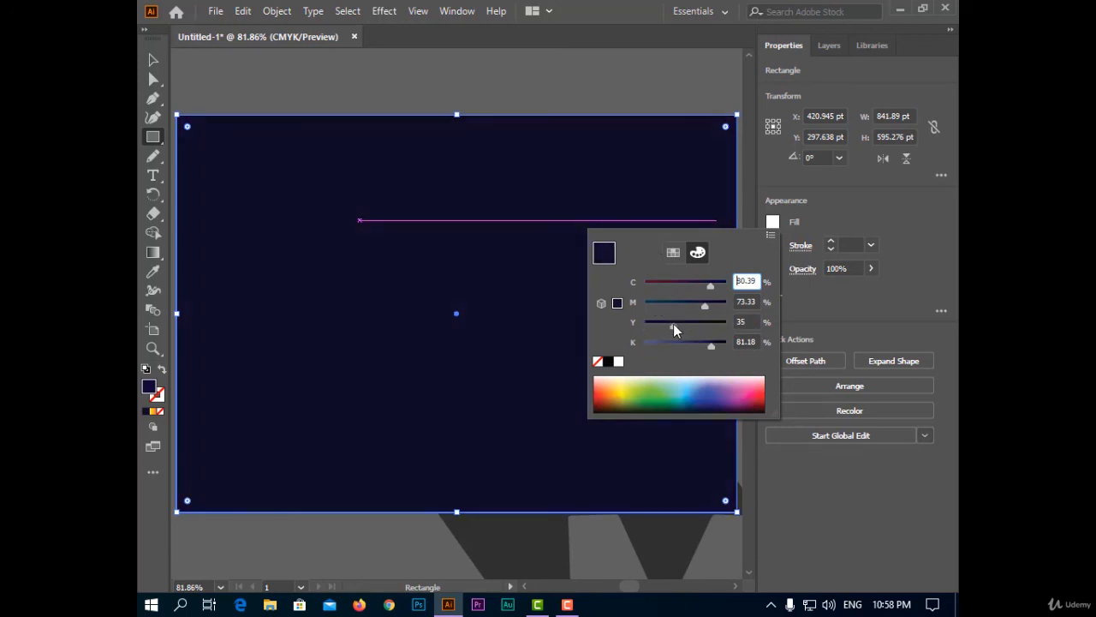
left_click(581, 83)
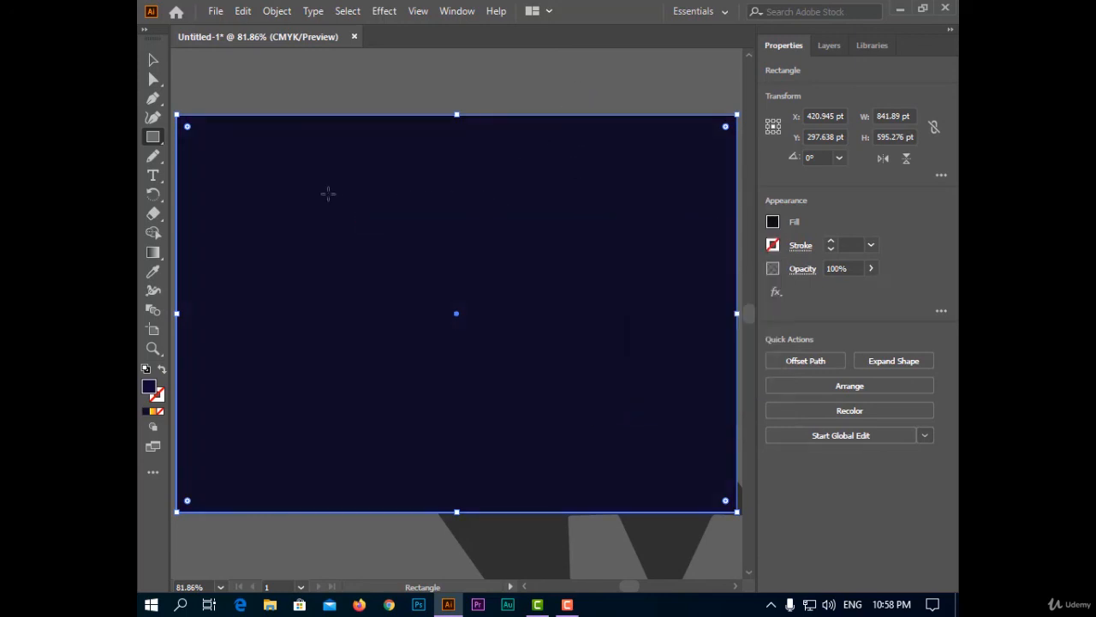
- Send the navy rectangle to the back, behind the white M and its shadow, and deselect it
right_click(328, 194)
left_click(153, 60)
right_click(443, 232)
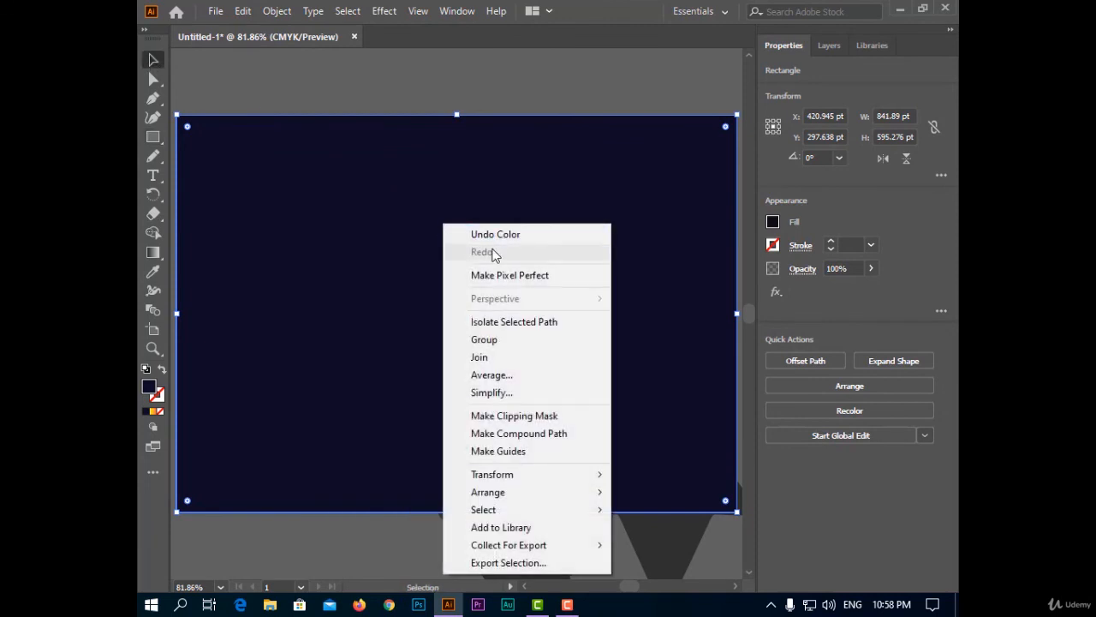
mouse_move(591, 495)
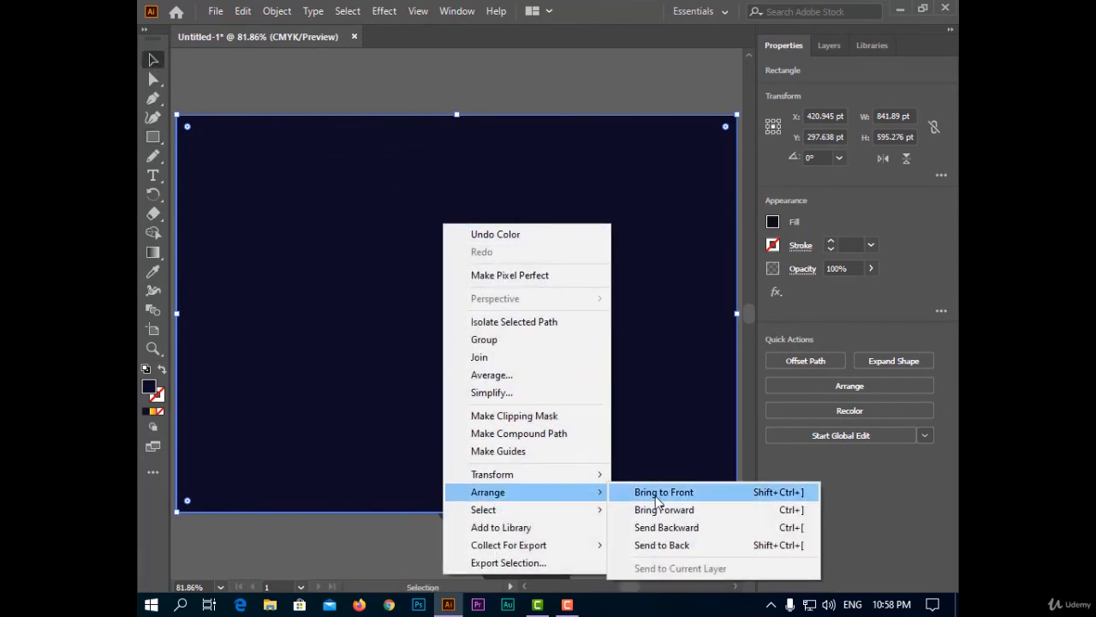
left_click(708, 545)
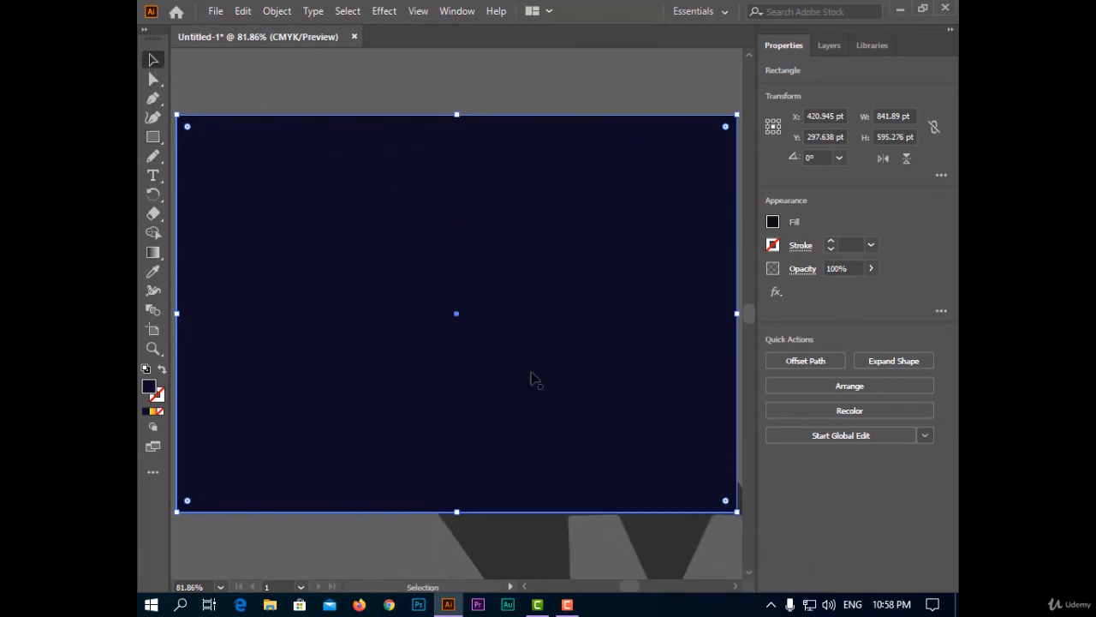
left_click(361, 81)
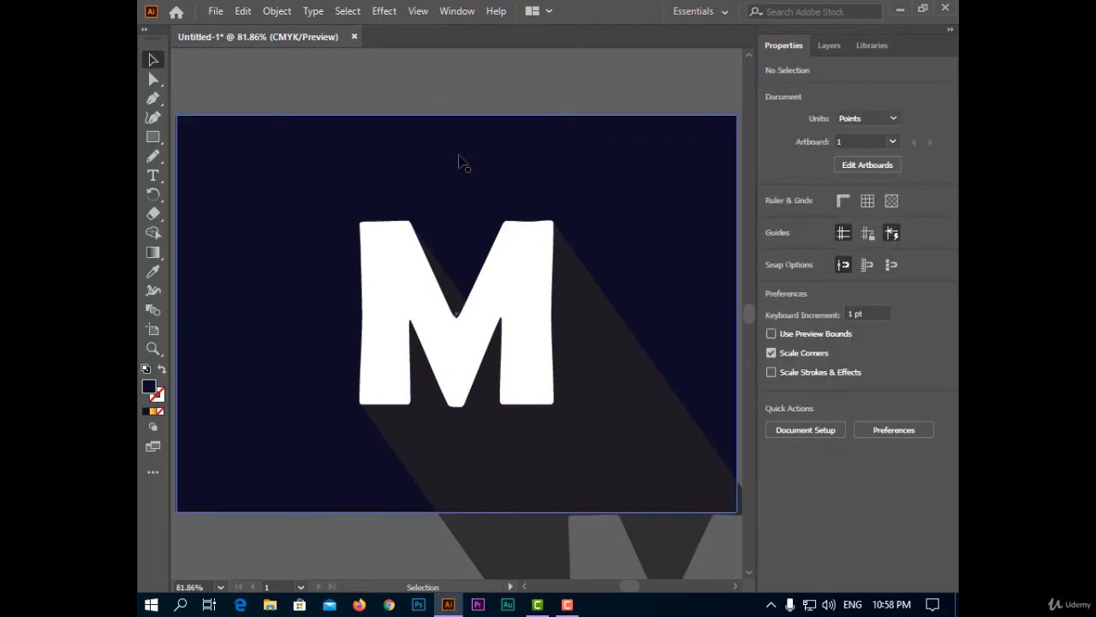
scroll(459, 161, "up", 2)
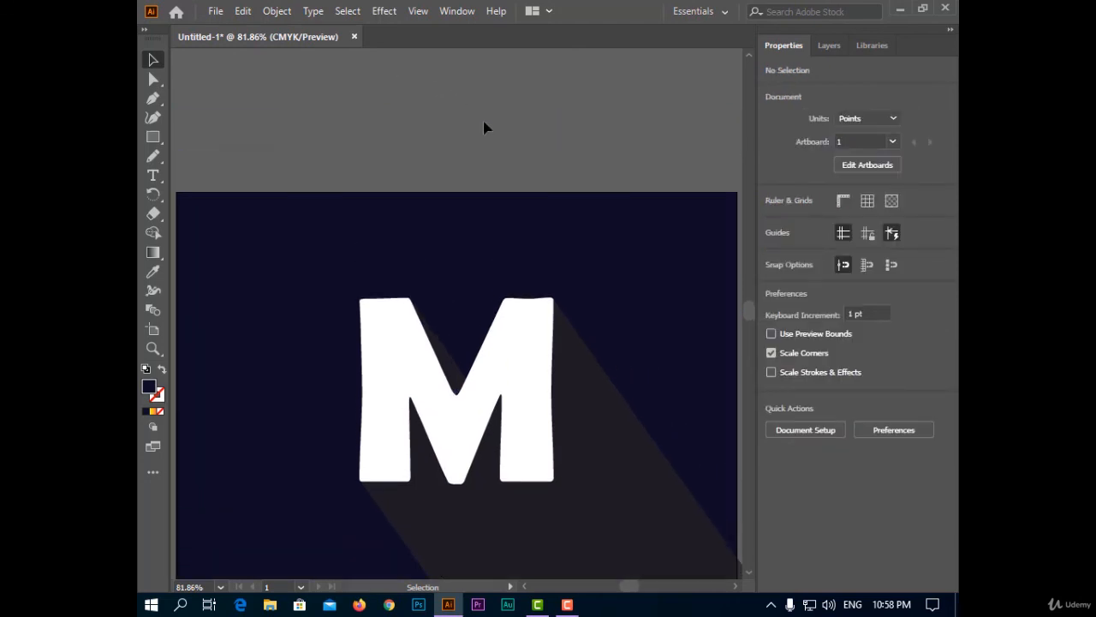